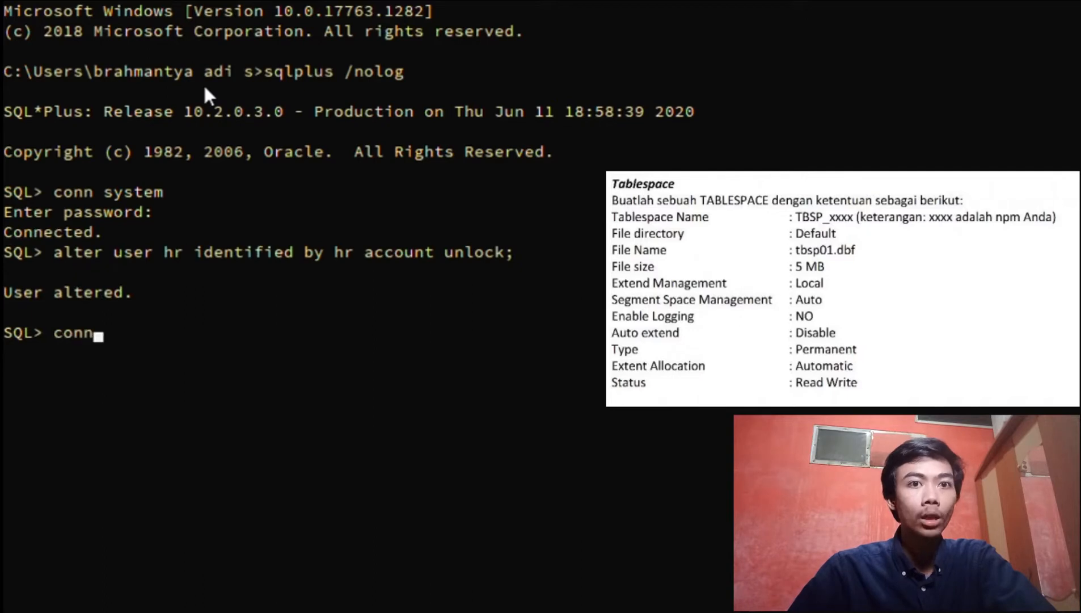
Finish the hr login test, then reconnect as sys with SYSDBA privileges
key("Return")
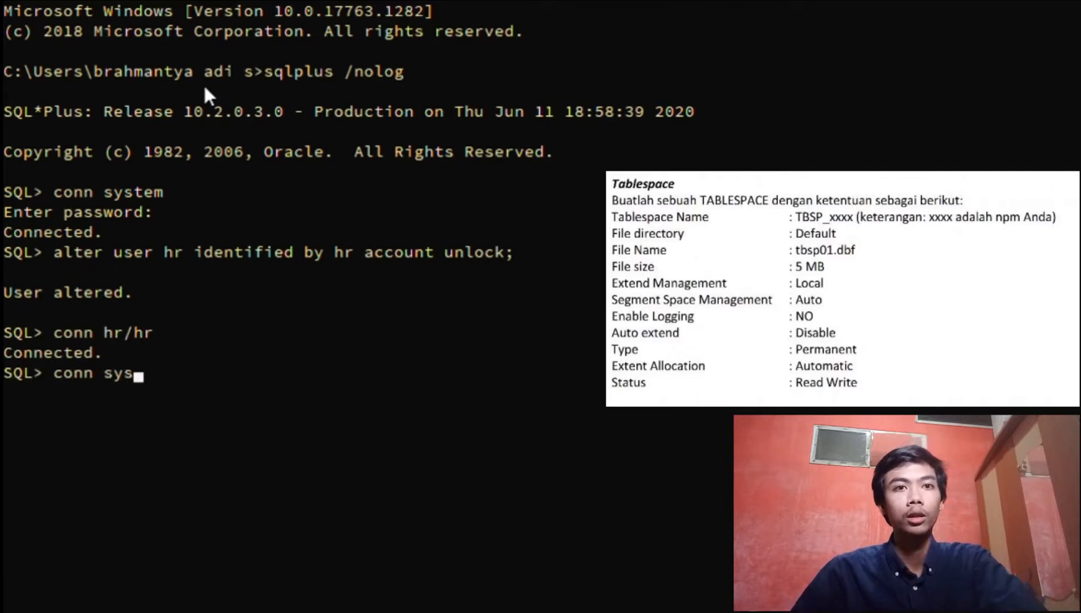
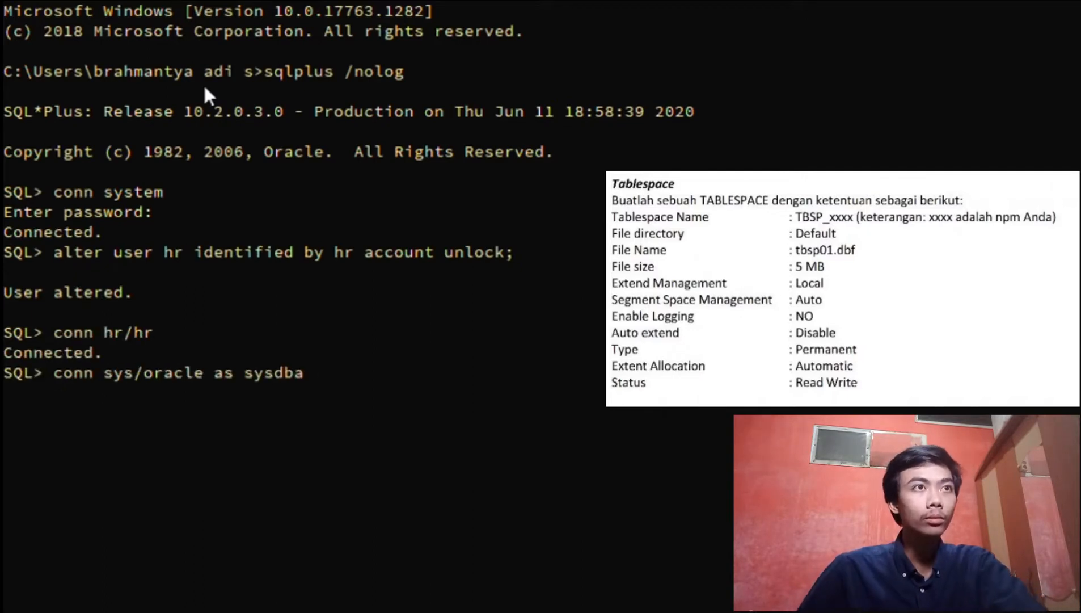
key("Return")
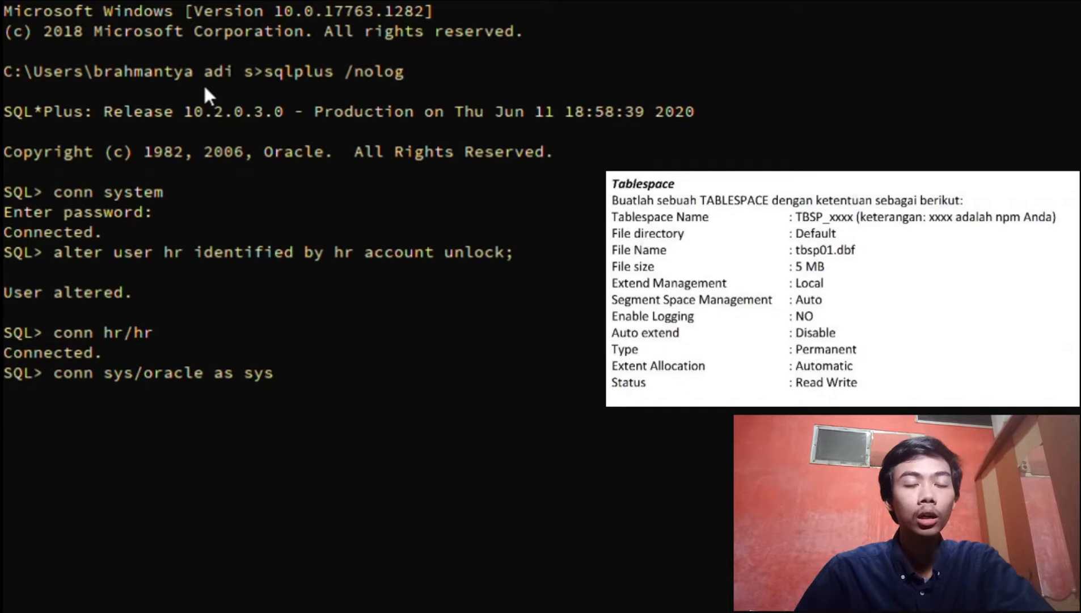
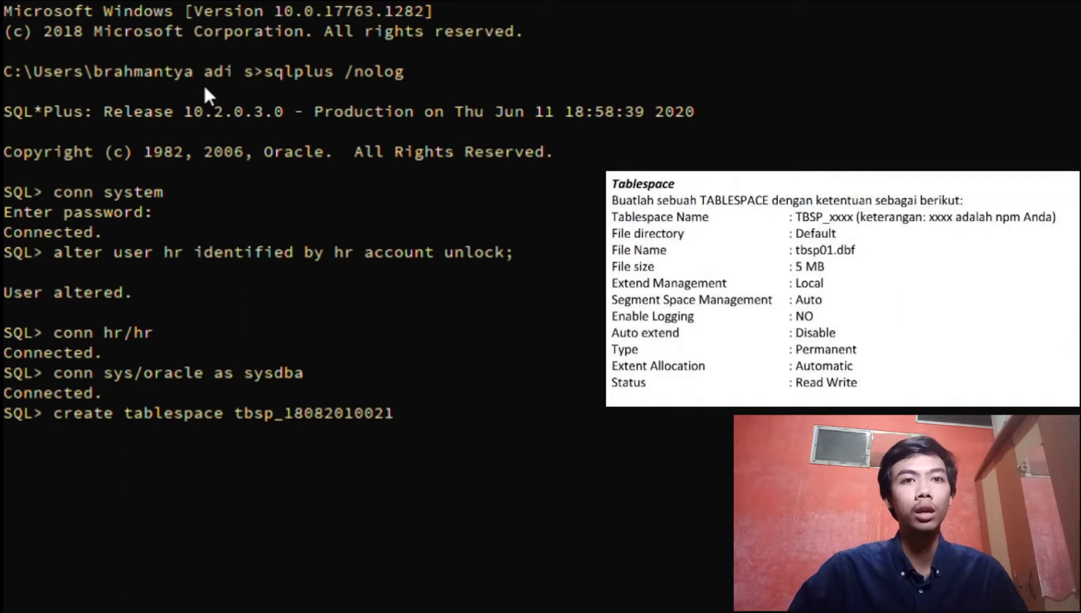
Begin CREATE TABLESPACE for the student-numbered tablespace with datafile 'tbsp01.dbf' and size 5m
key("Return")
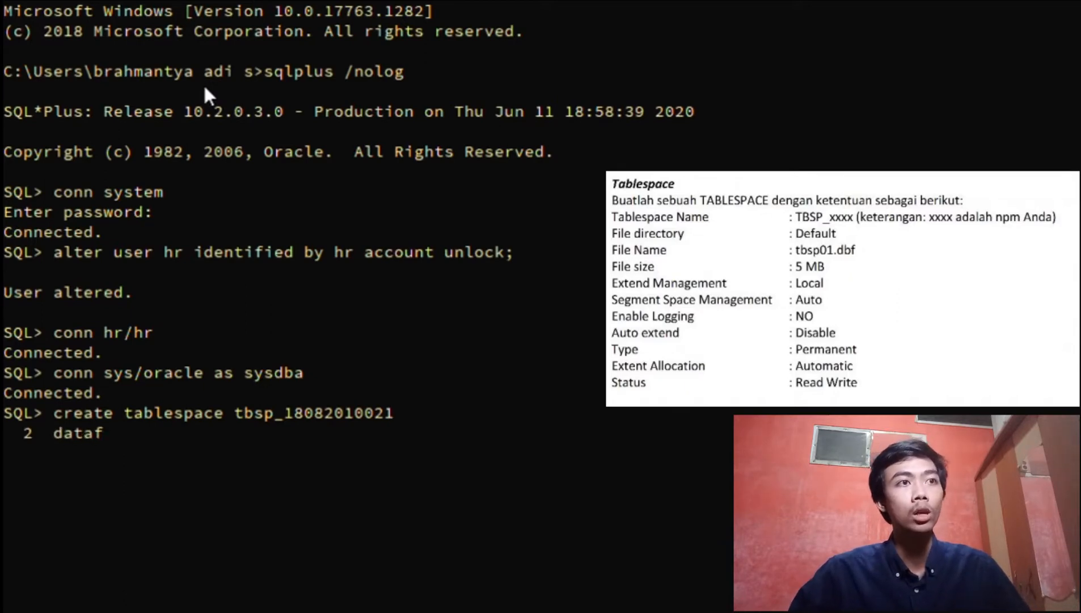
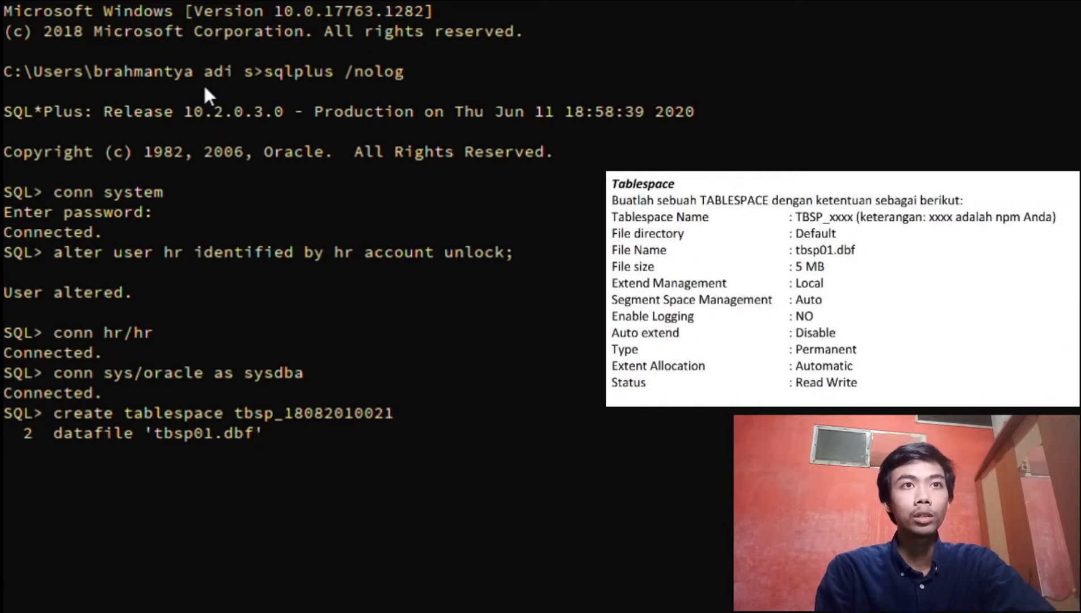
key("Return")
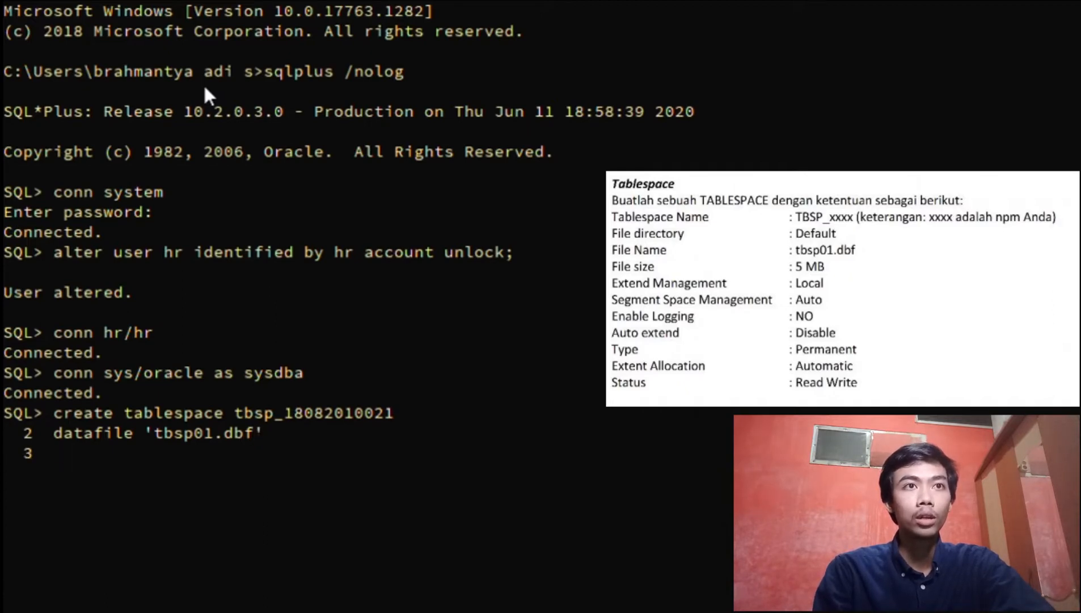
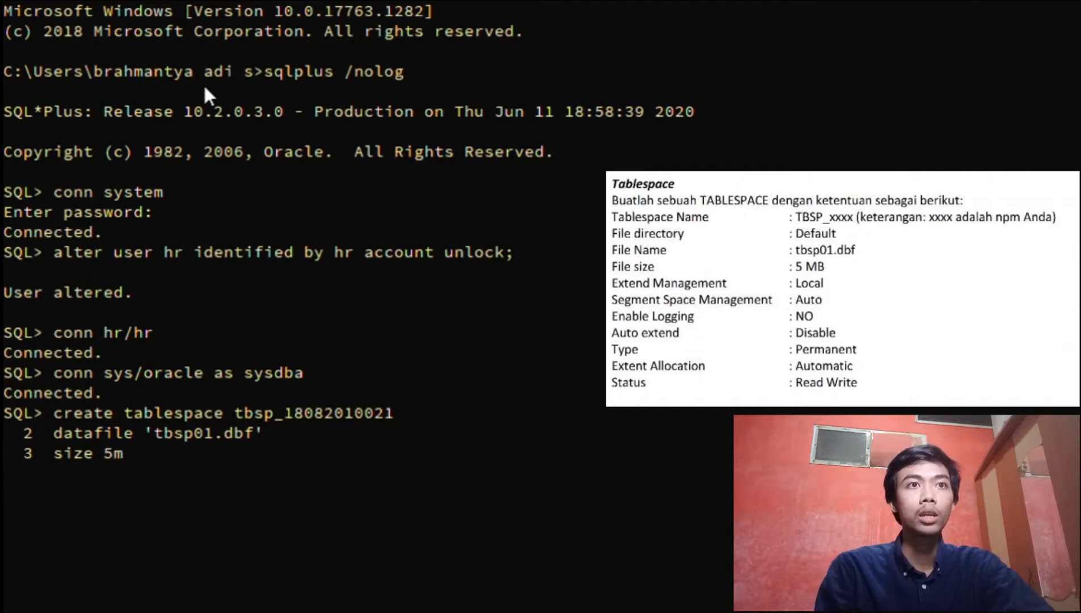
Add autoextend off, local extent management and automatic segment space management clauses
key("Return")
type("auto")
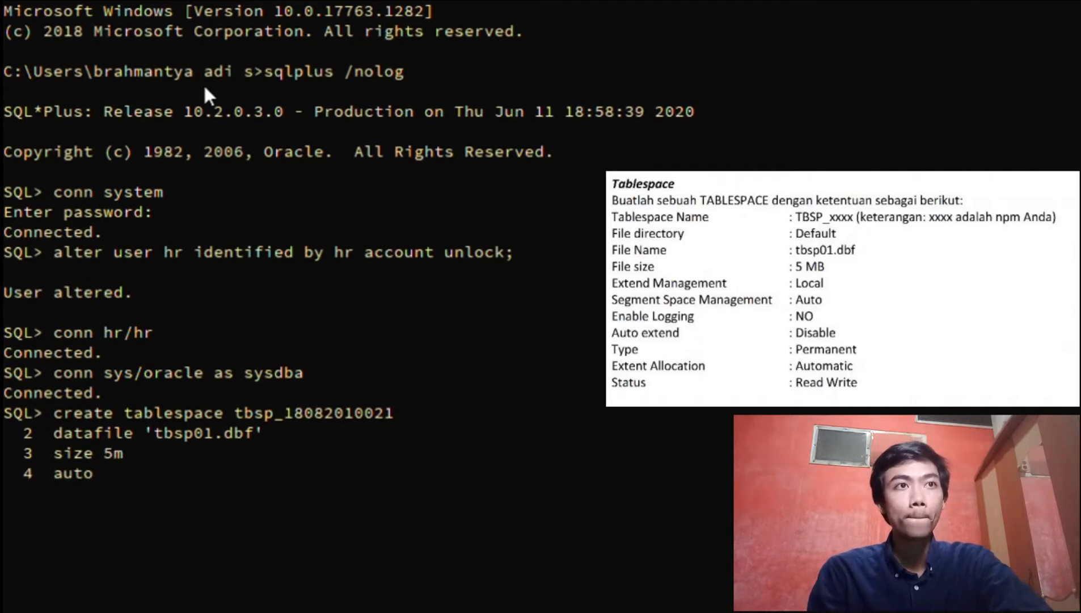
type("ext")
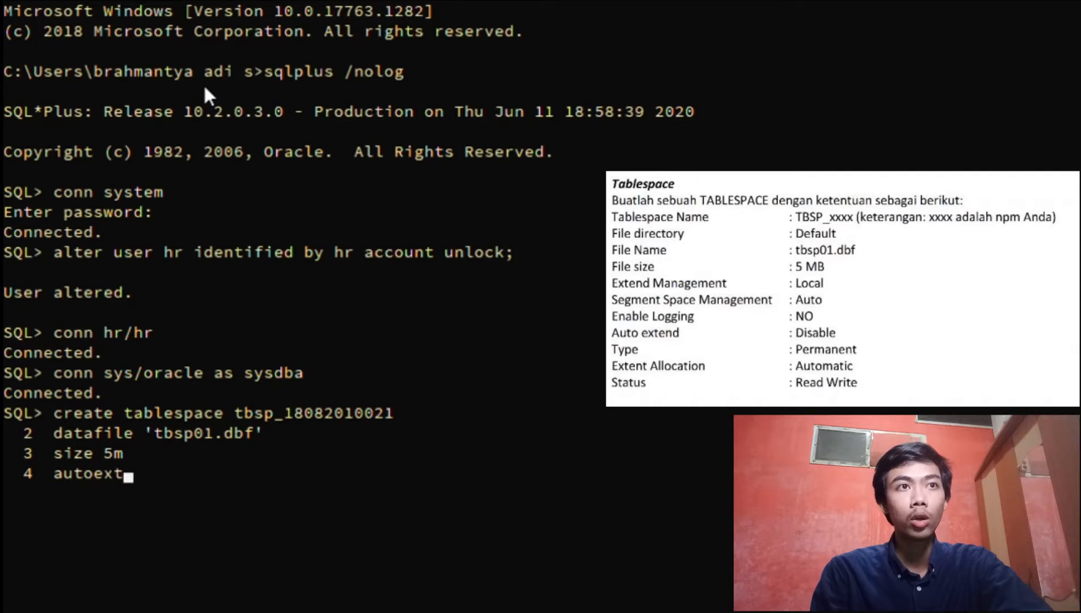
type("end")
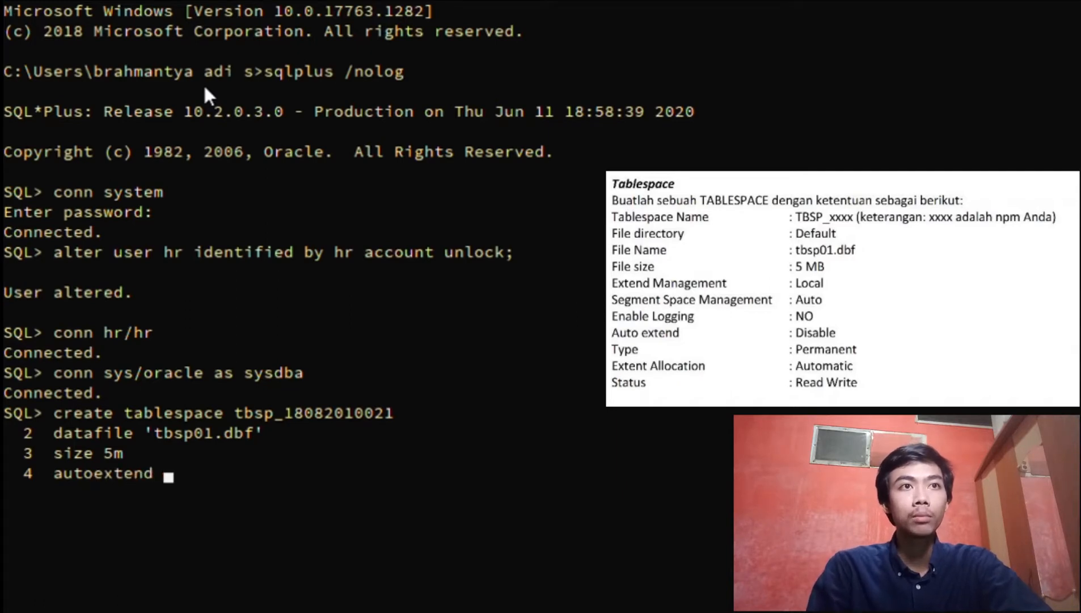
type(" off")
key("Return")
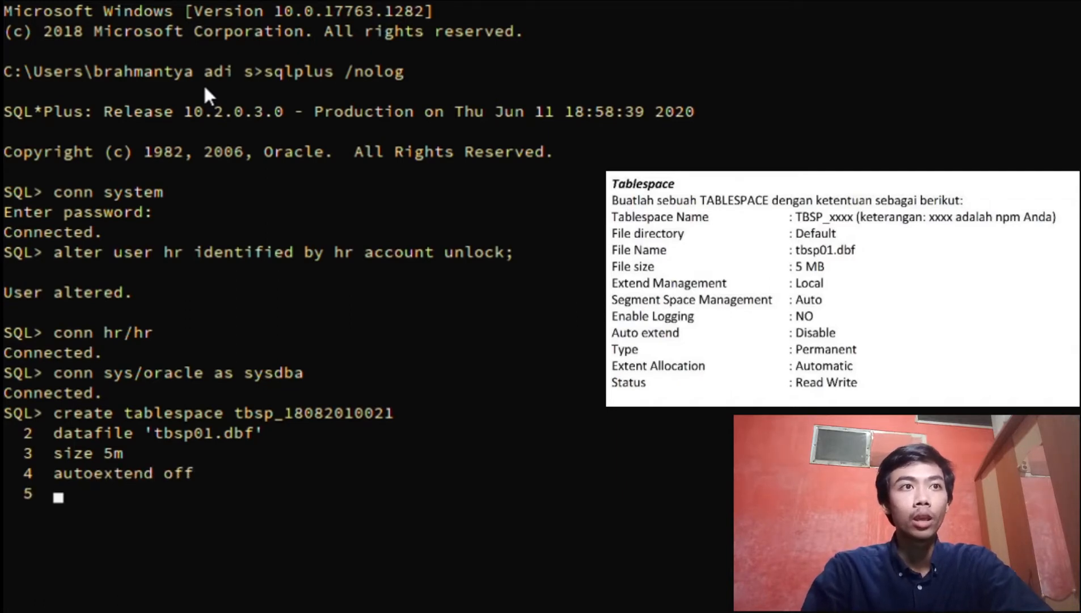
type("extent")
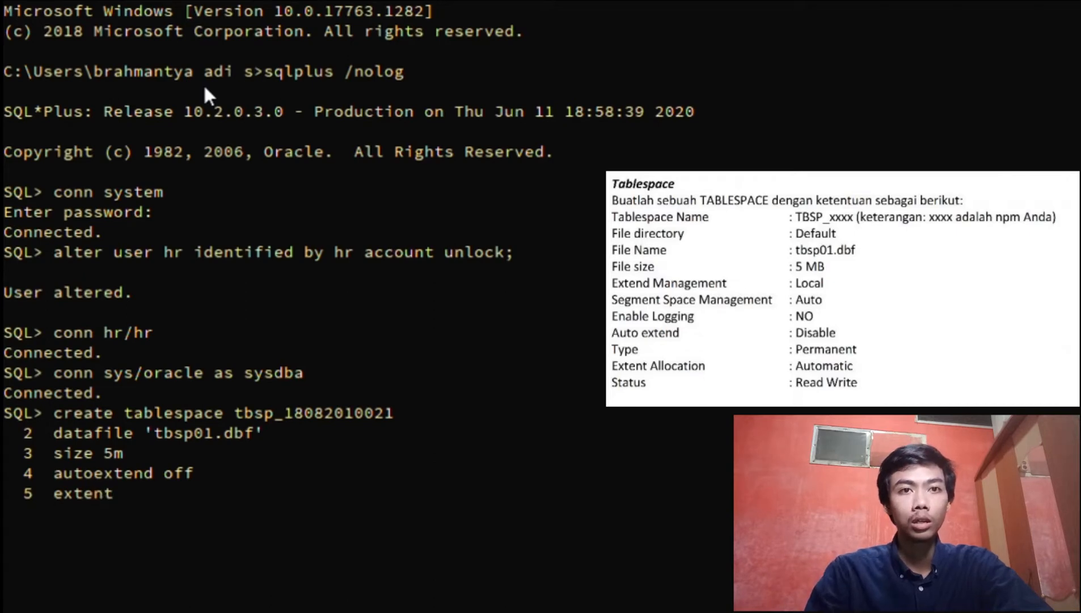
type(" managem")
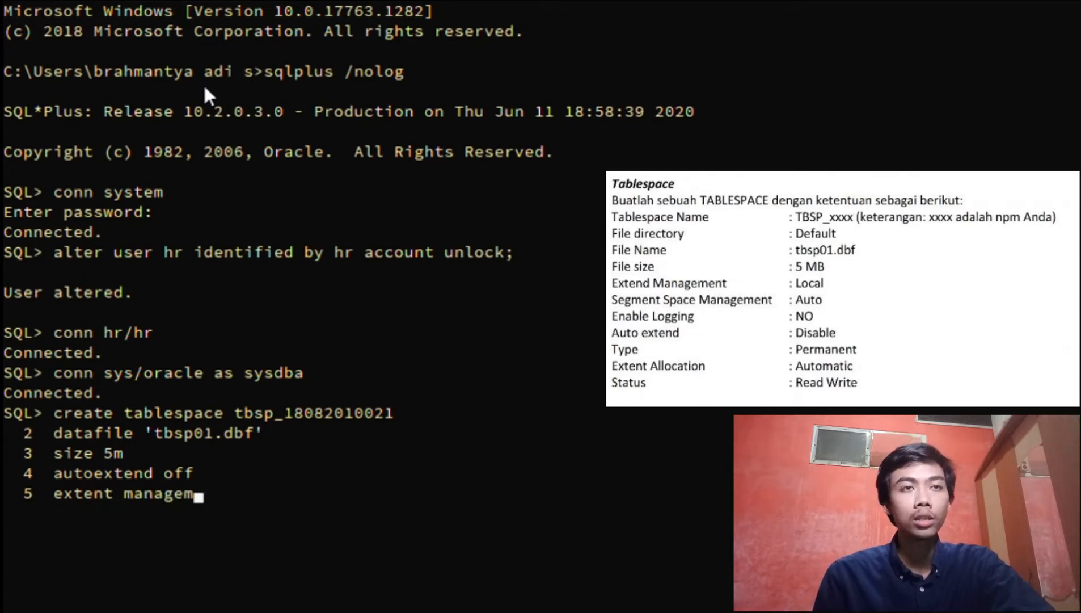
type("ent")
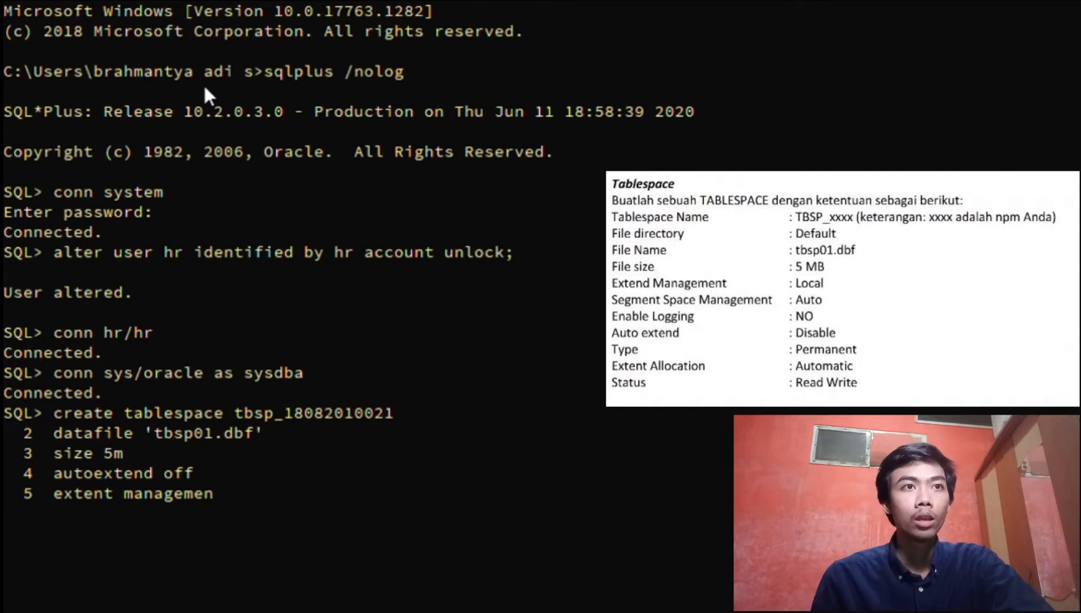
type(" local")
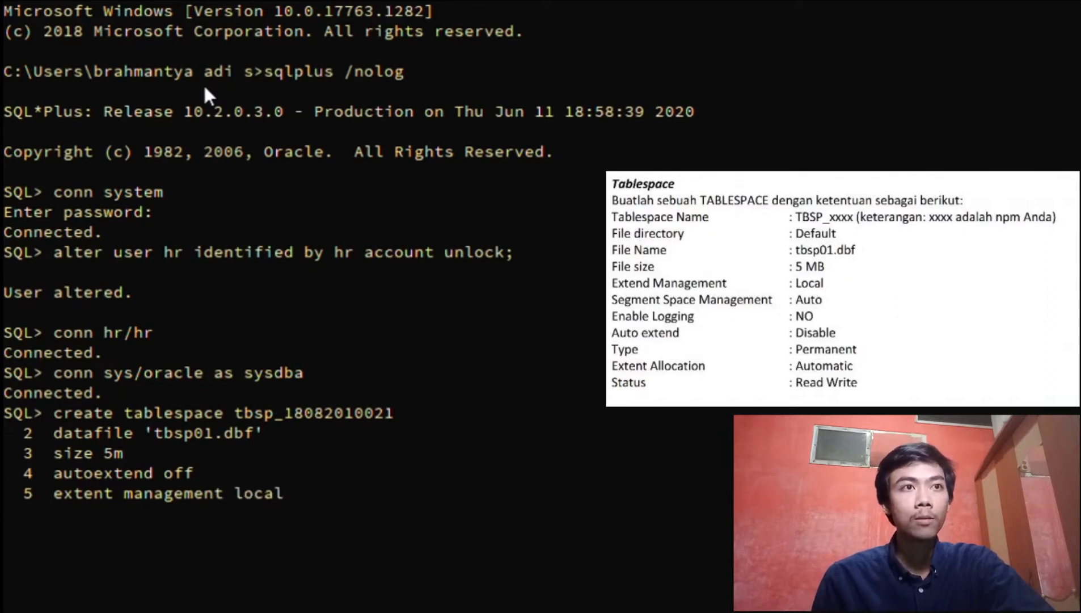
key("Return")
type("segme")
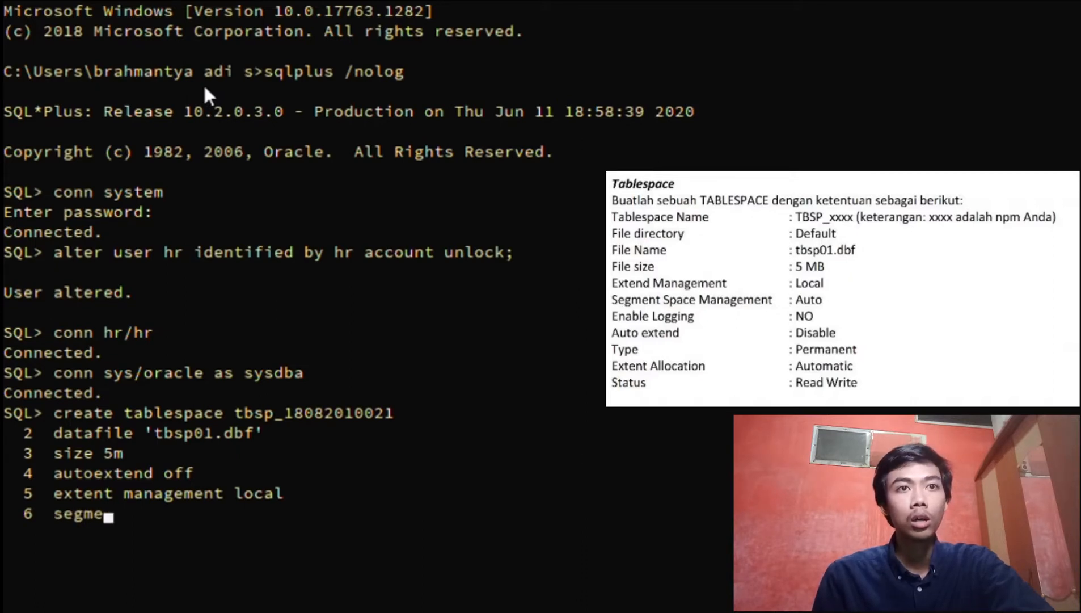
type("nt")
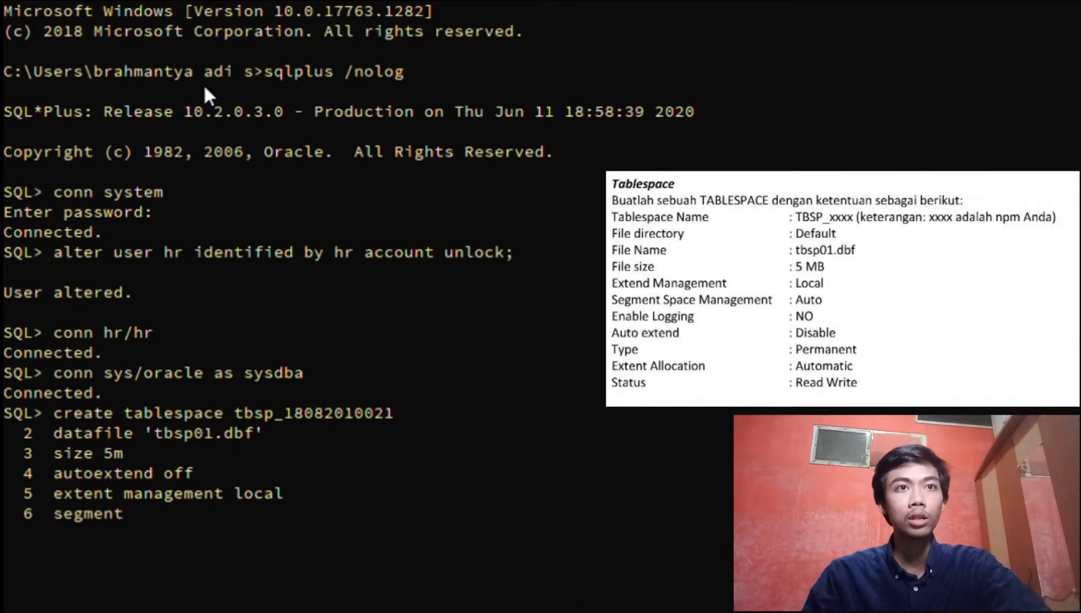
type(" spac")
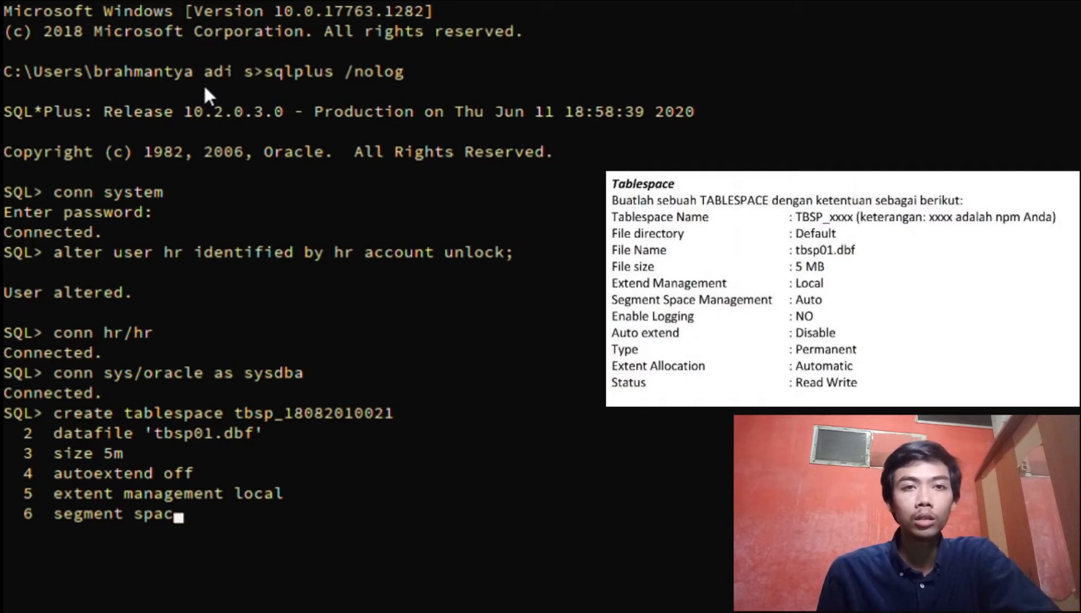
type("e mana")
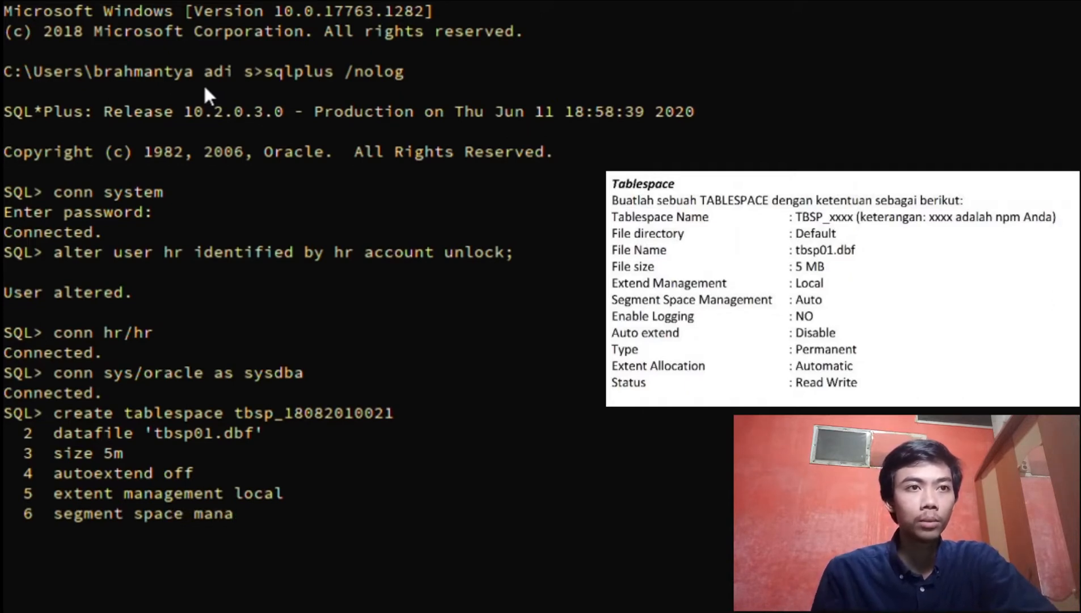
type("gemen")
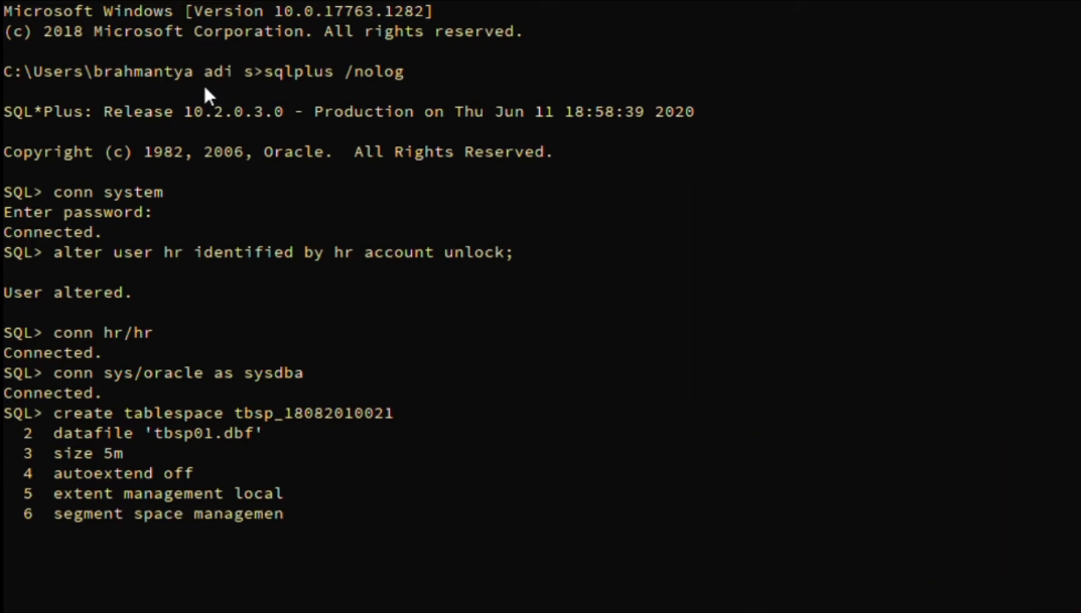
type("t auto")
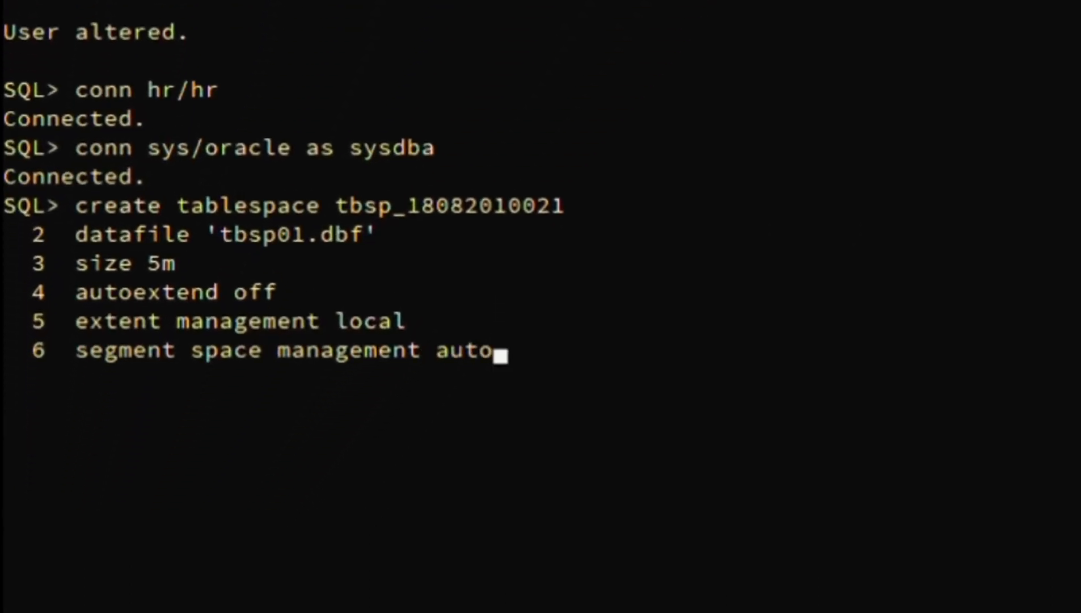
Finish with nologging, permanent and autoallocate, then run the tablespace statement
key("Return")
type("nolog")
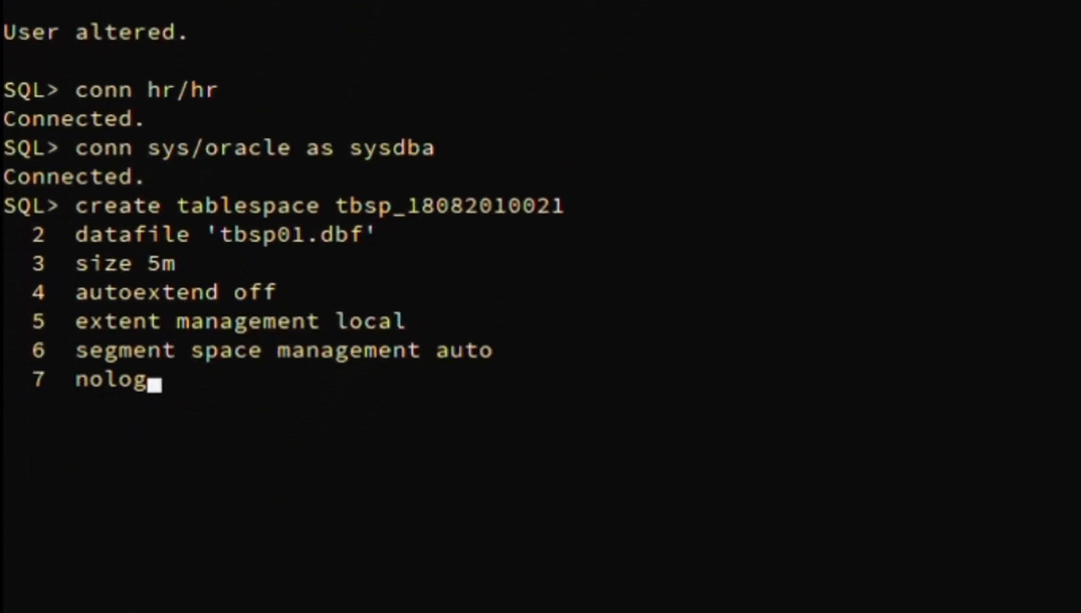
type("ging")
key("Return")
type("perma")
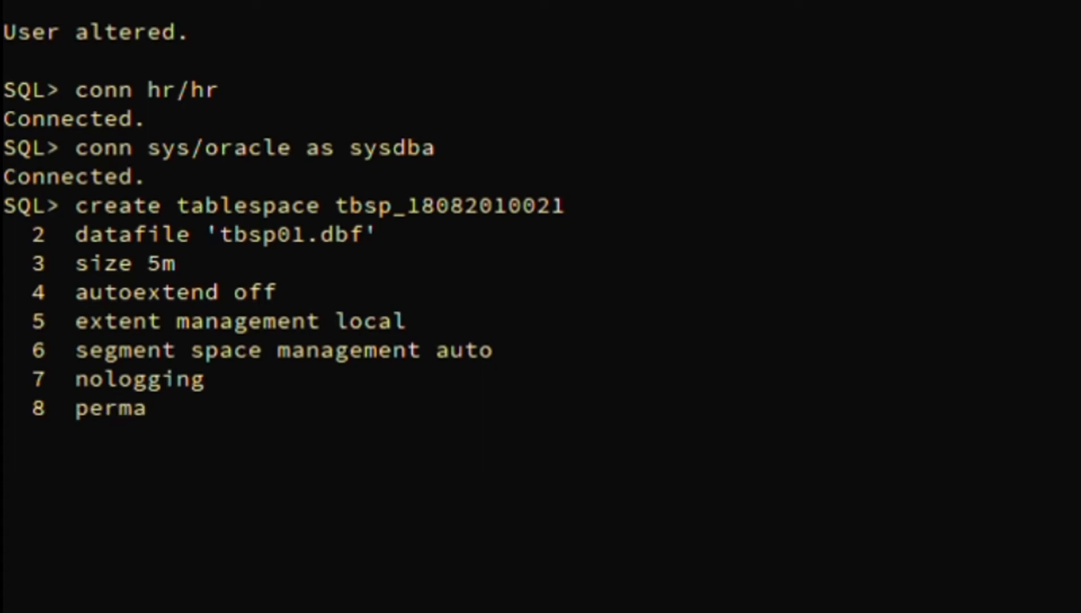
type("nent")
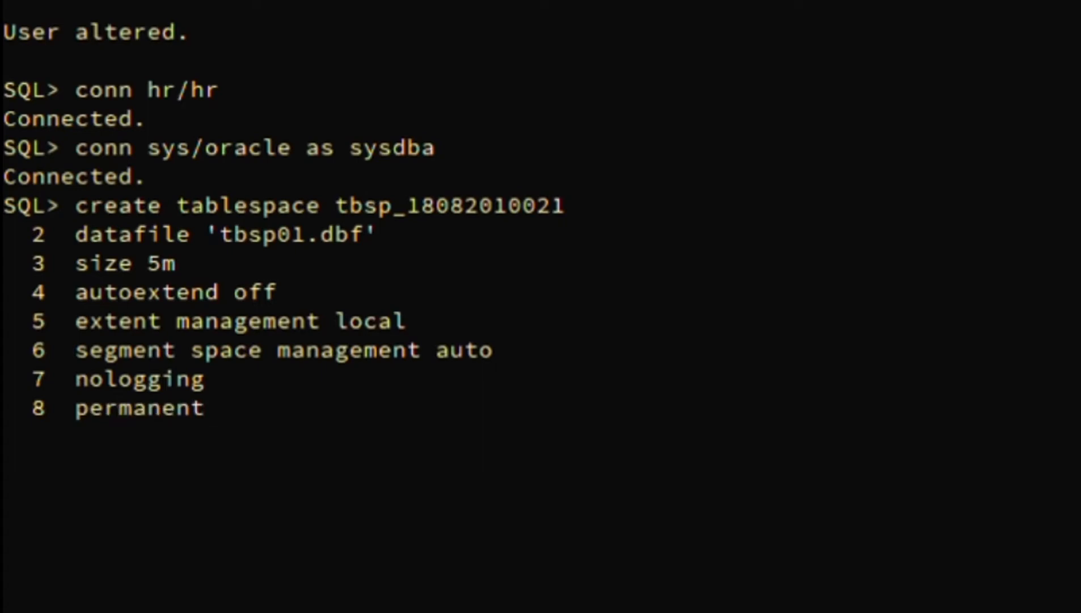
key("Return")
type("auto")
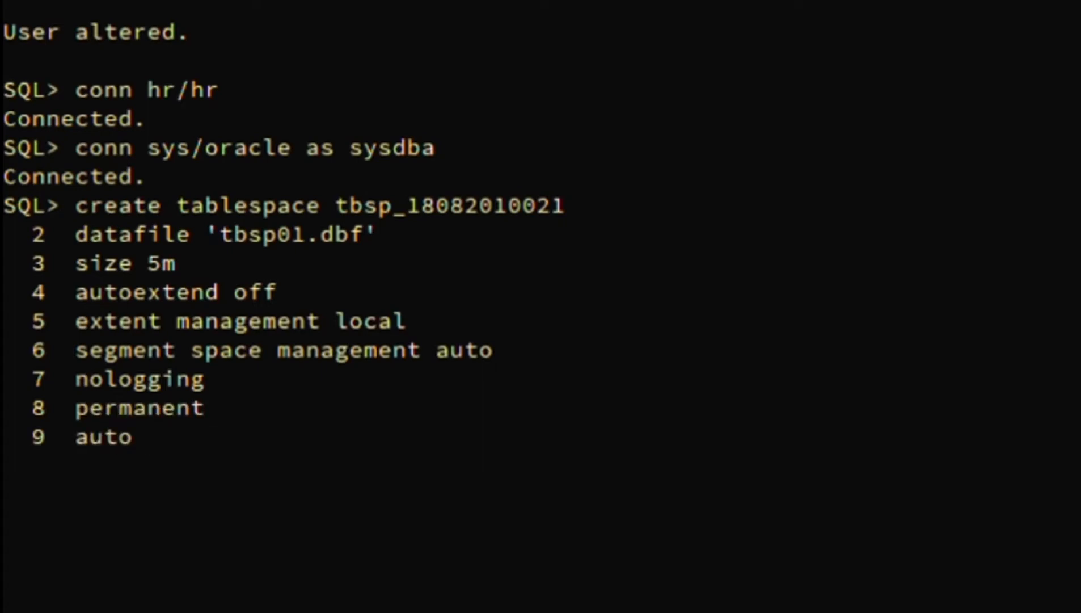
type("allocate")
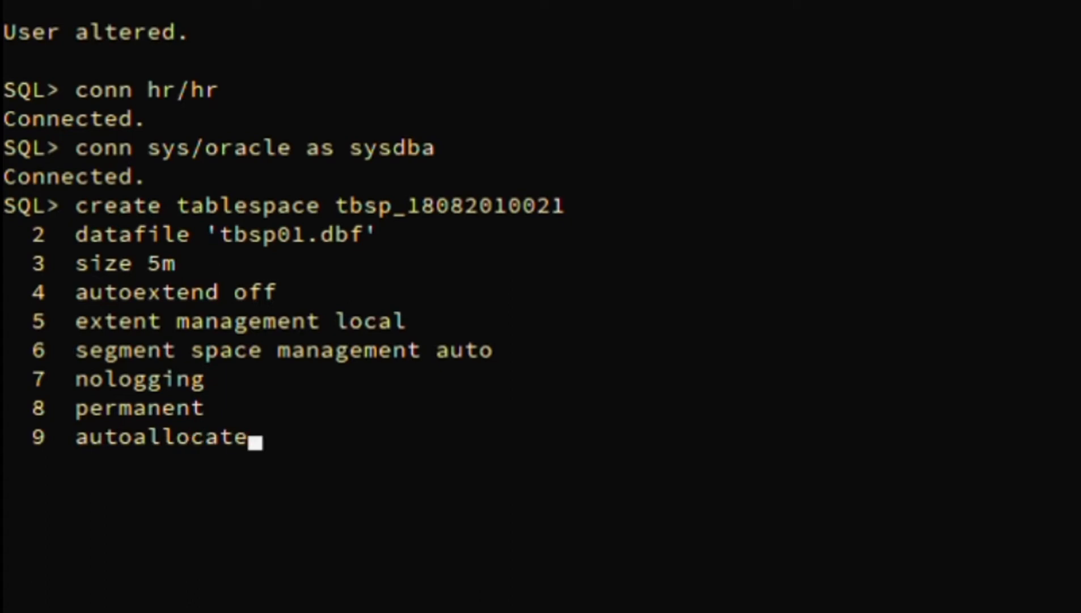
type(";")
key("Return")
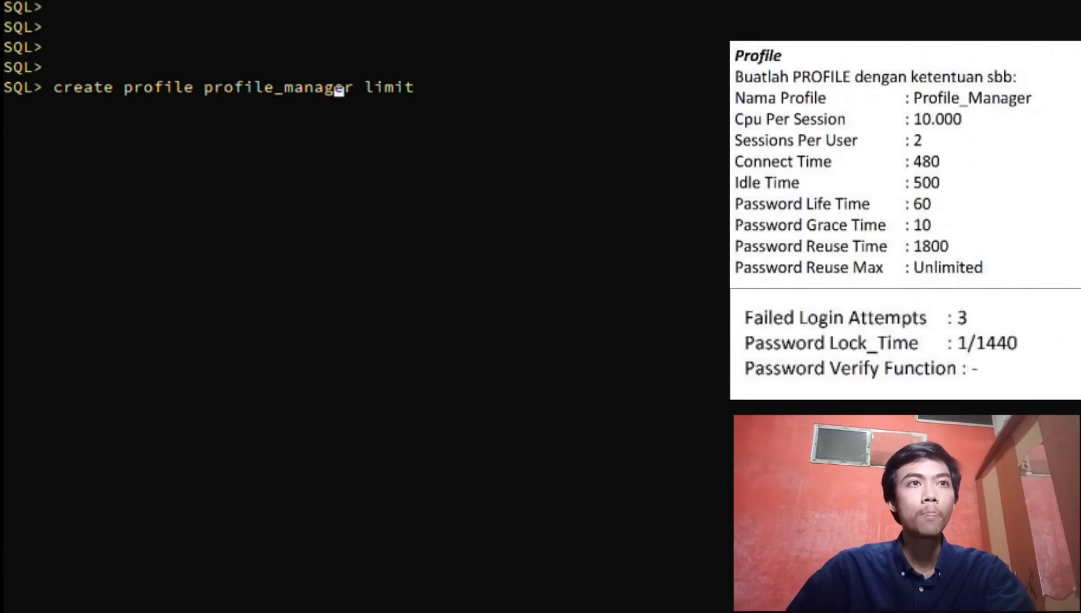
Start CREATE PROFILE profile_manageer LIMIT with sessions_per_user 2 recalled from history
type("e")
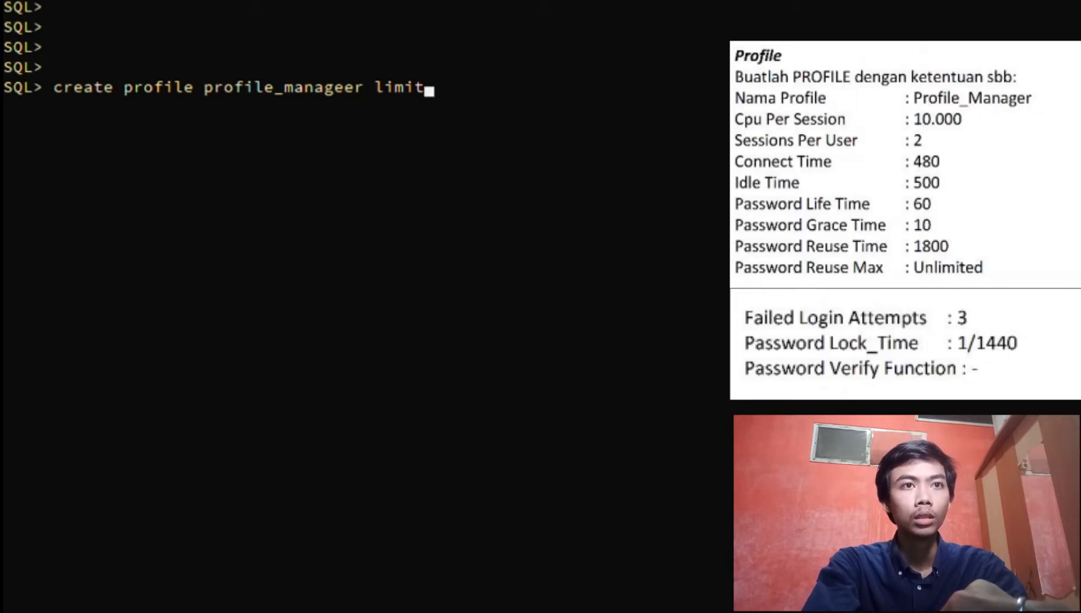
key("Return")
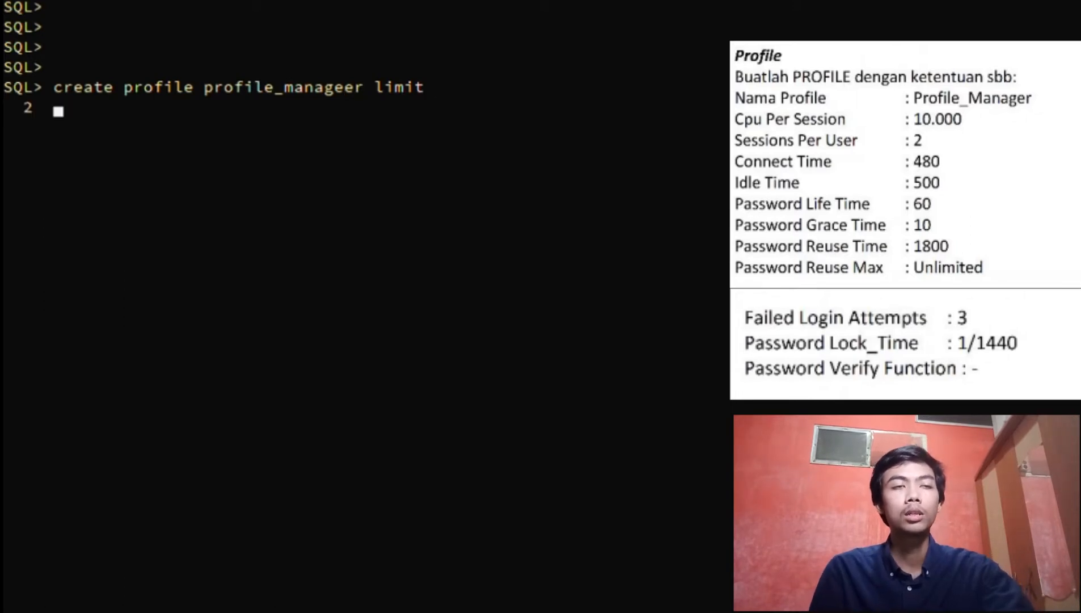
key("Up")
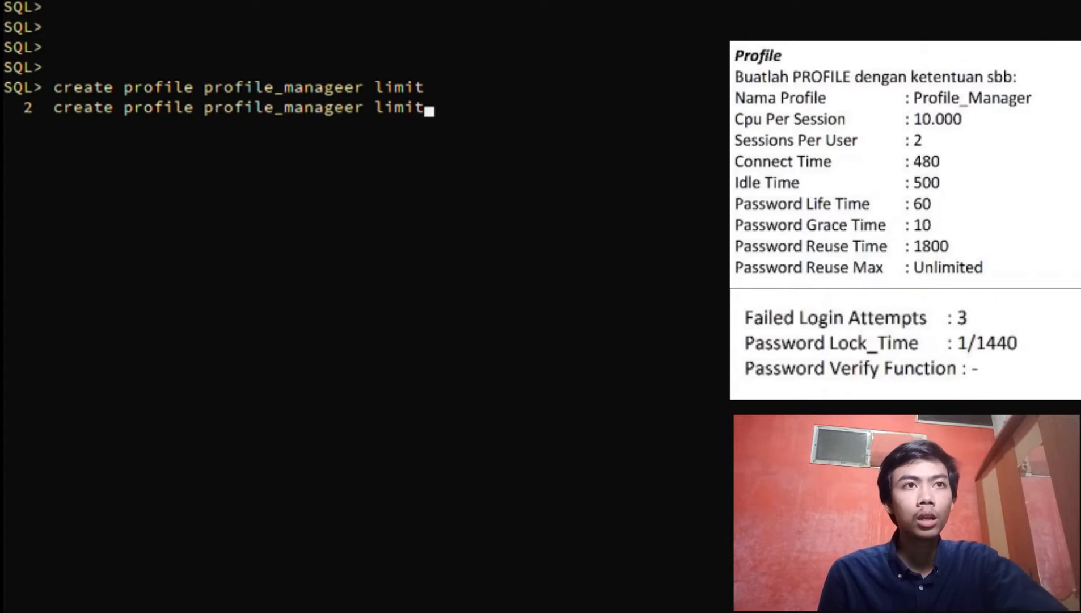
key("Up")
key("Up")
key("Up")
key("Up")
key("Up")
key("Up")
key("Up")
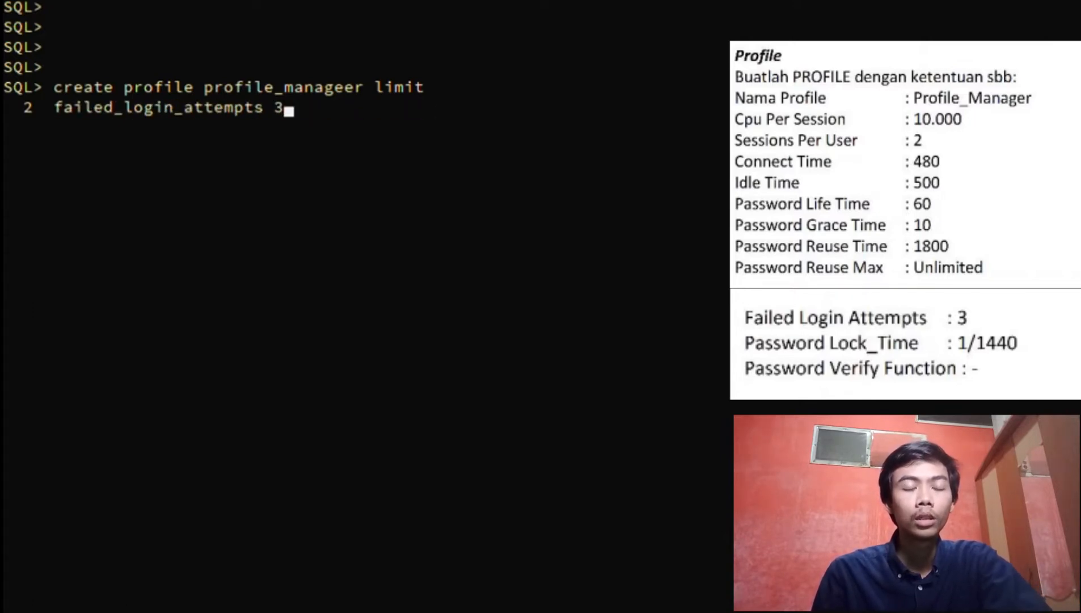
key("Up")
key("Up")
key("Up")
key("Up")
key("Up")
key("Up")
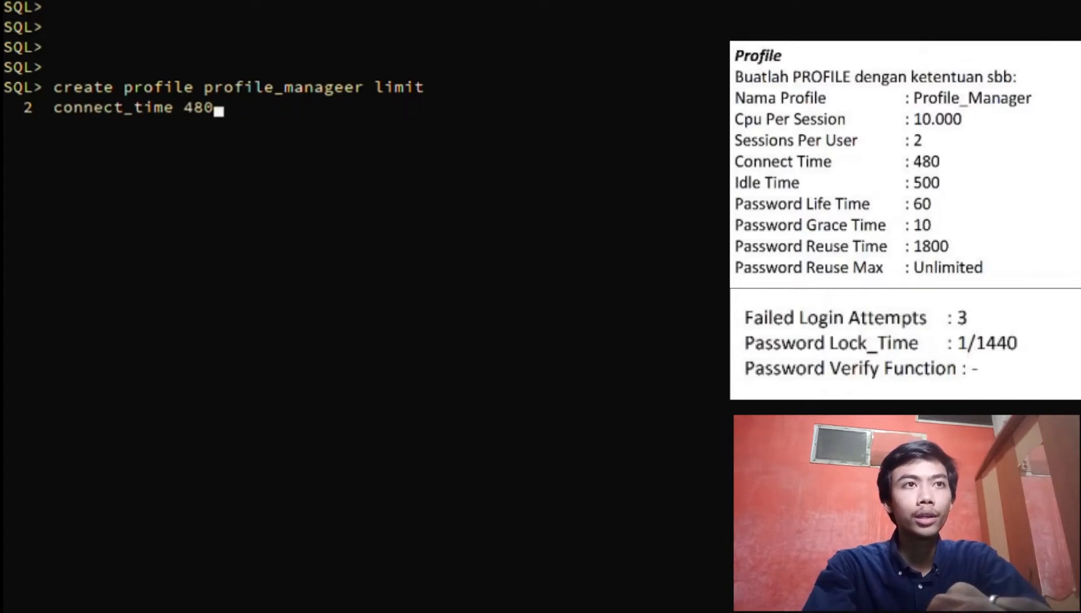
key("Up")
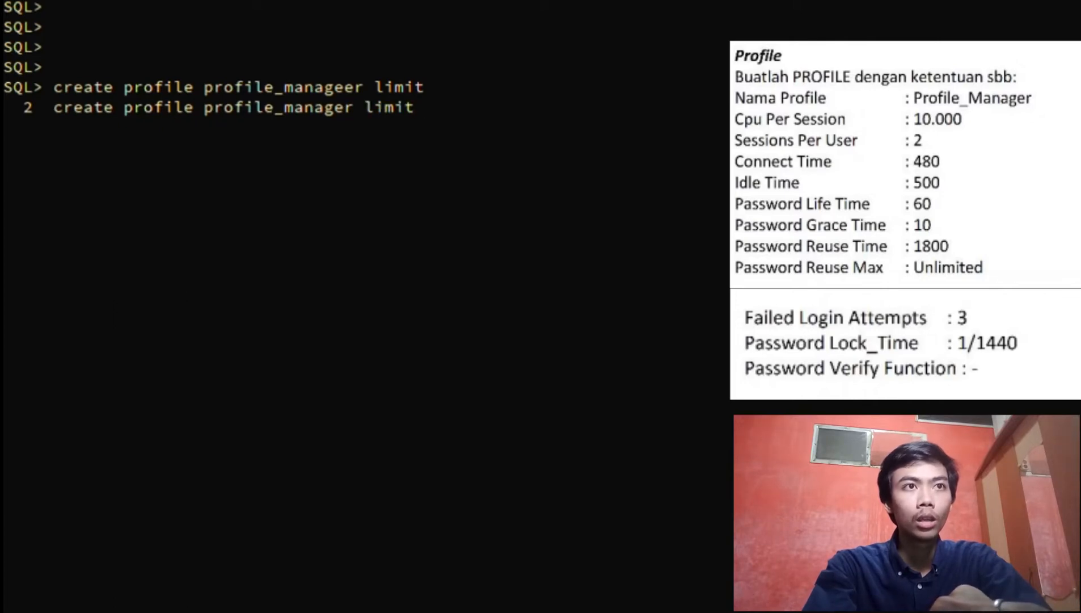
key("Down")
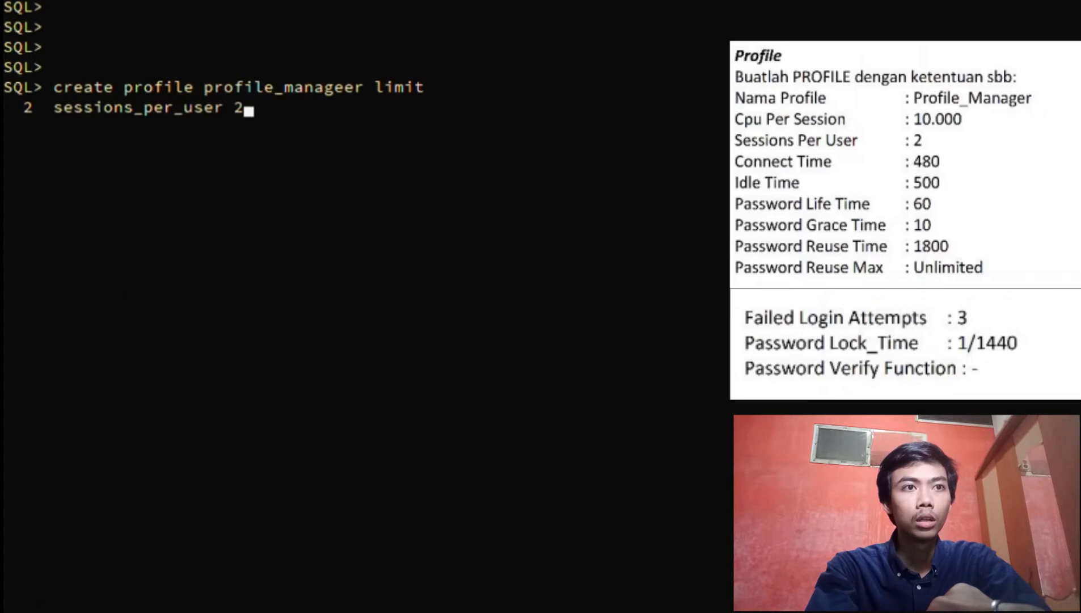
key("Return")
Re-enter the CPU per session 10000, idle time and connect time 480 limits
key("Down")
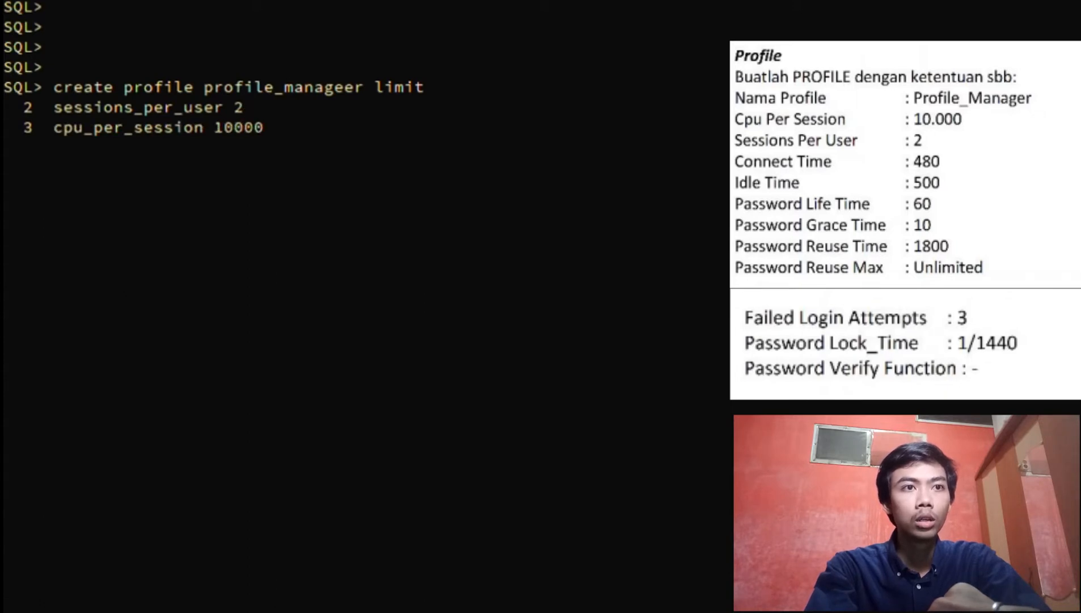
key("Return")
key("Down")
key("Return")
key("Down")
Re-enter the password life, grace and reuse time limits plus unlimited password reuse max
key("Return")
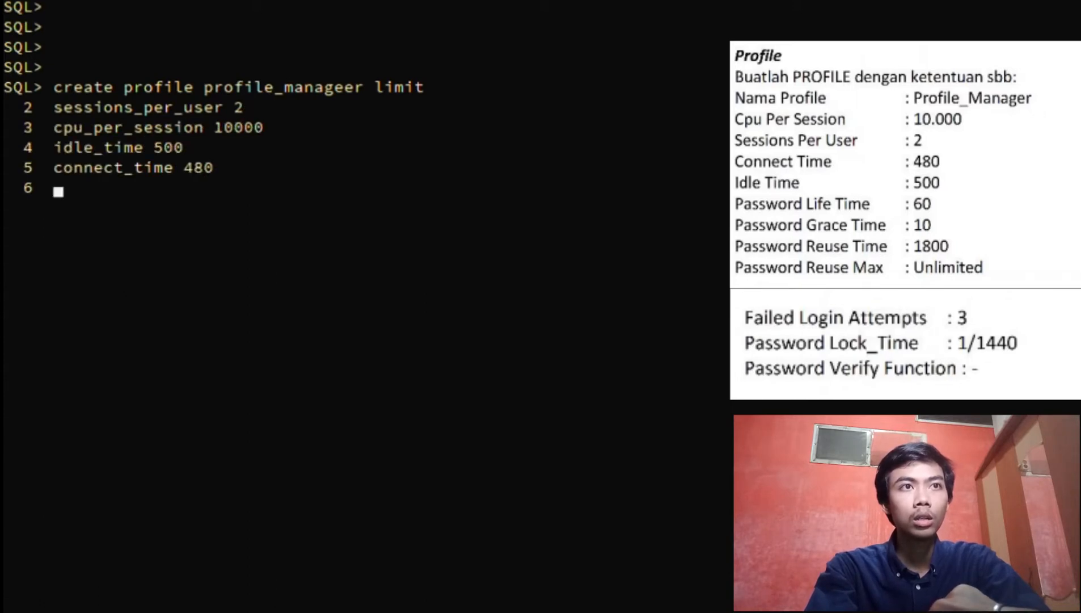
key("Down")
key("Return")
key("Down")
key("Return")
key("Down")
key("Return")
key("Down")
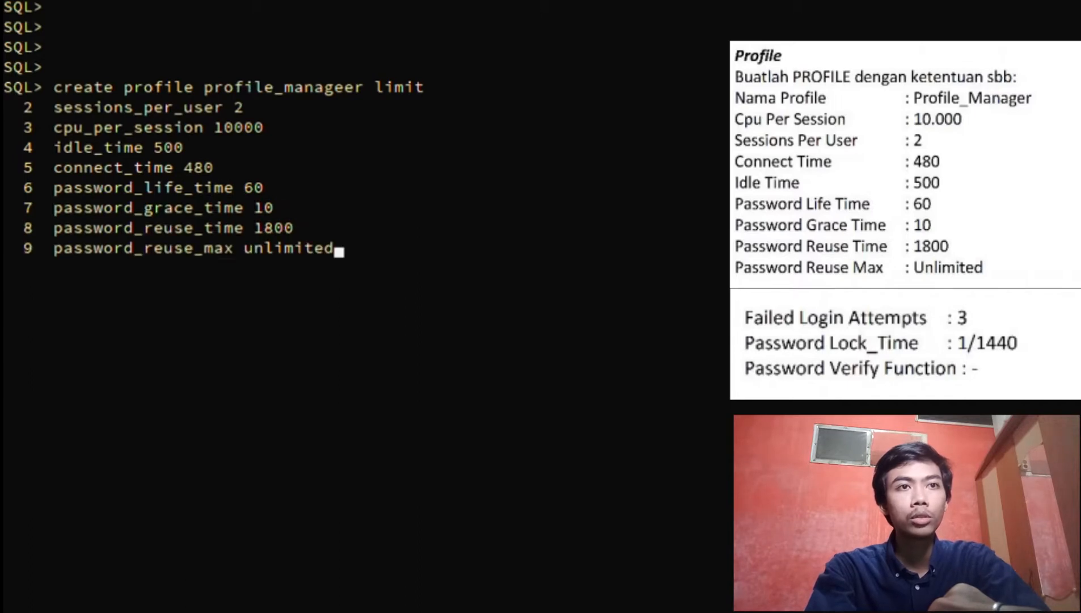
key("Return")
Add login attempts, lock time and password_verify_function null, then run the profile statement
key("Down")
key("Return")
key("Down")
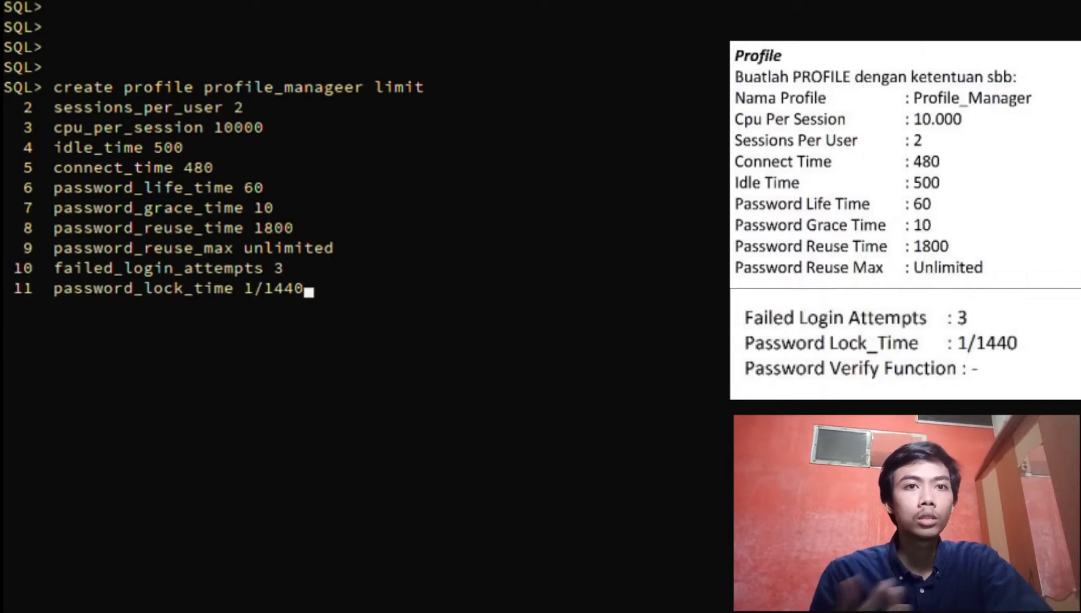
key("Return")
key("Down")
key("Return")
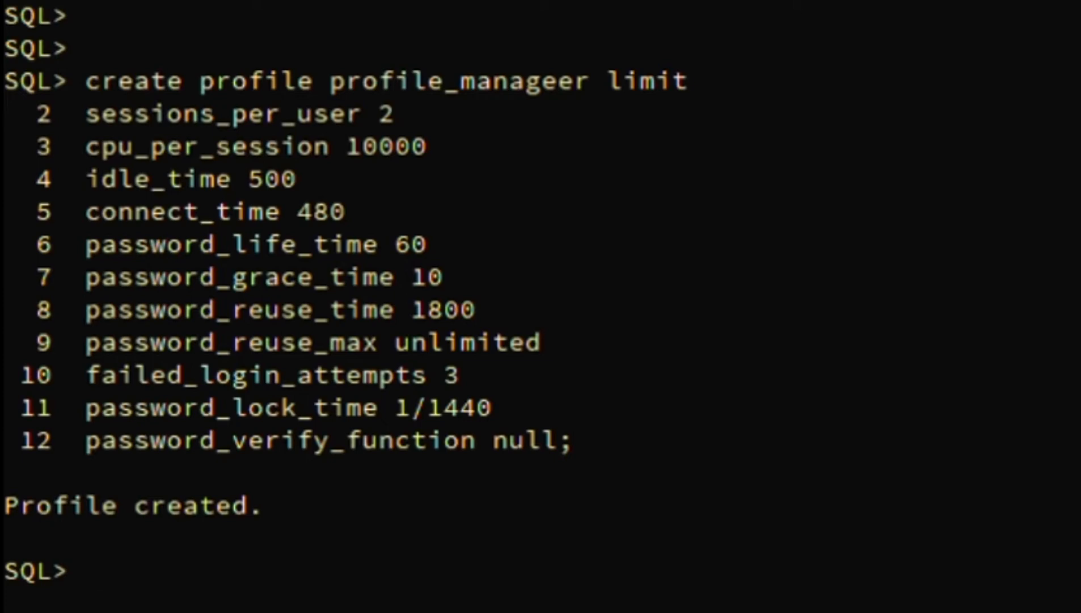
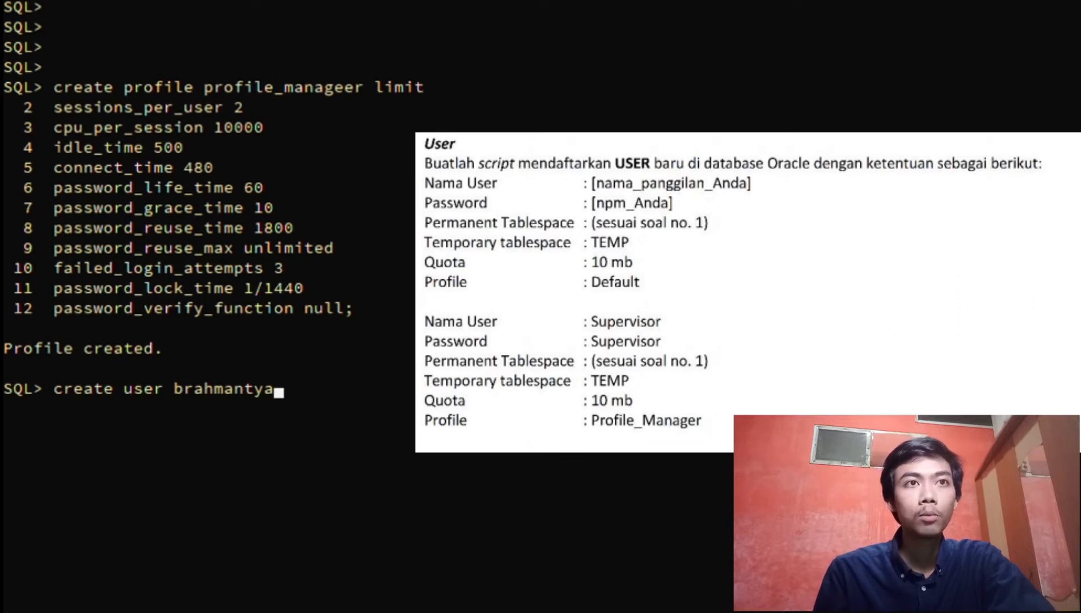
Begin CREATE USER for the student's account with its password and the student-numbered default tablespace
key("Return")
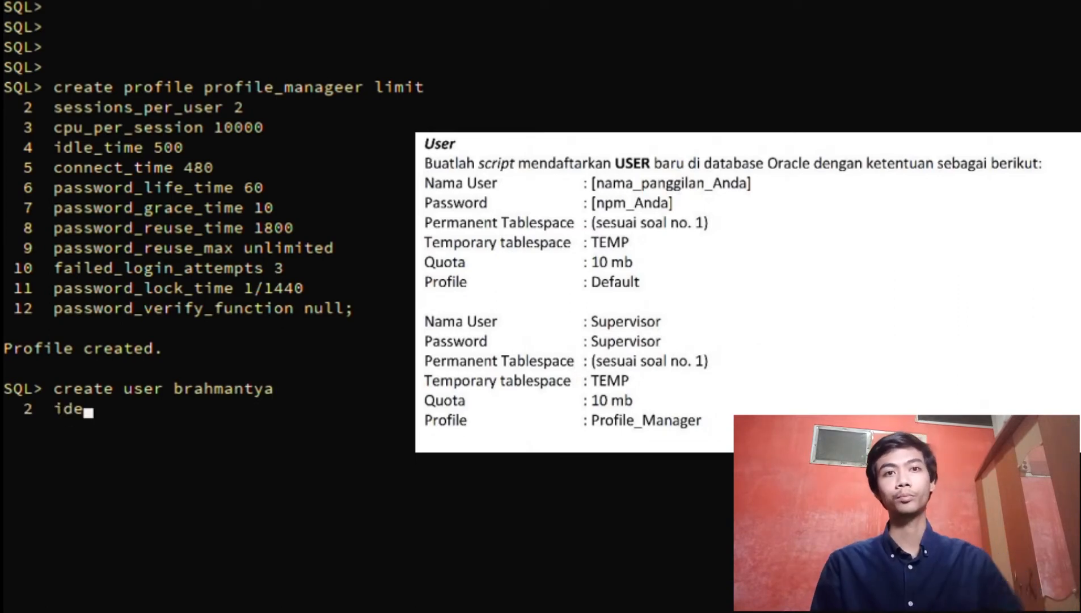
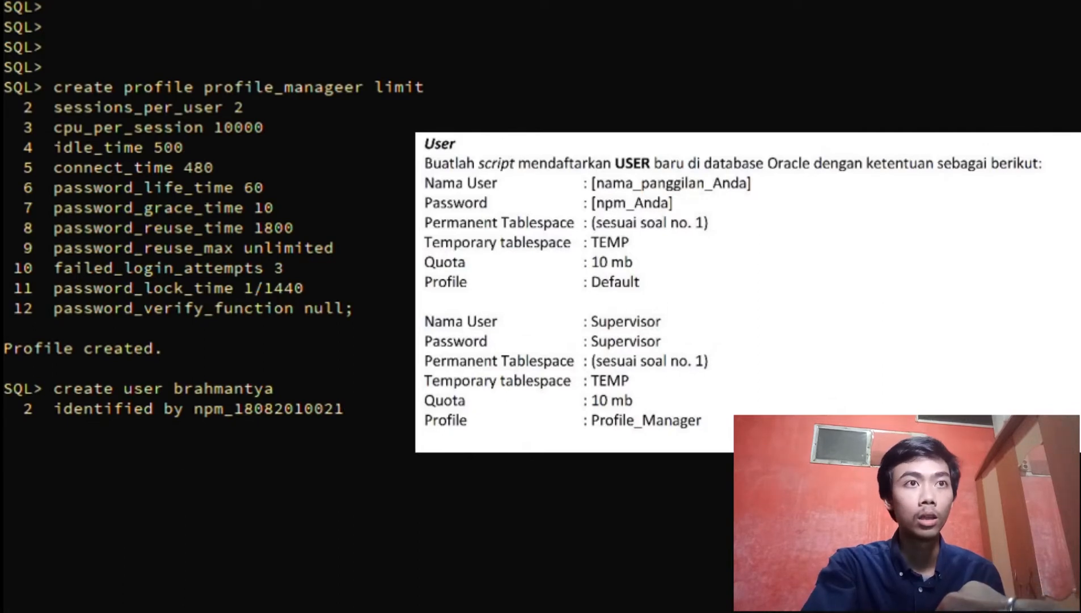
key("Return")
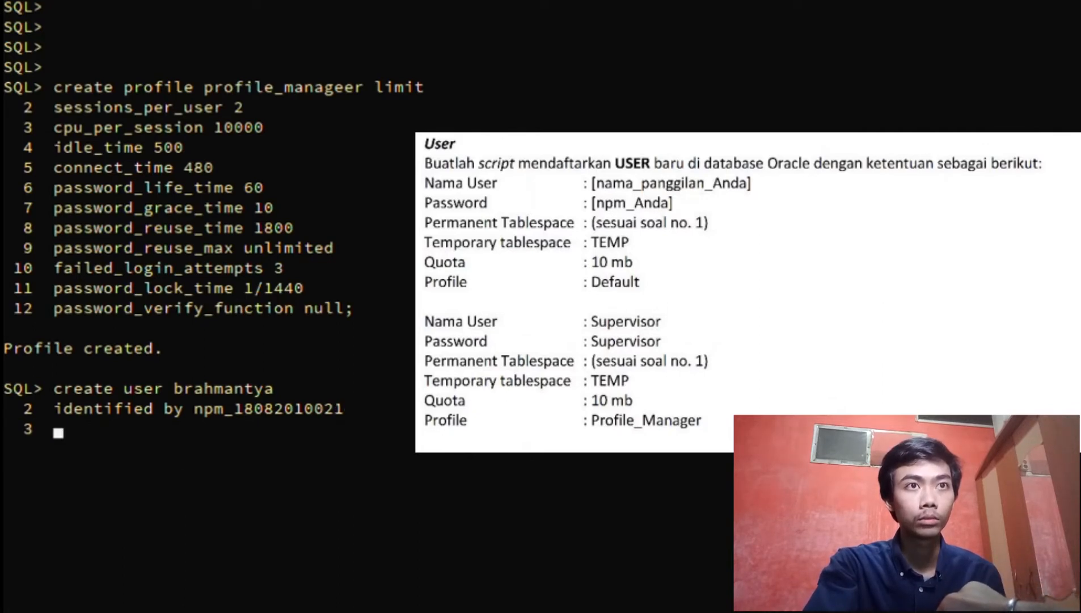
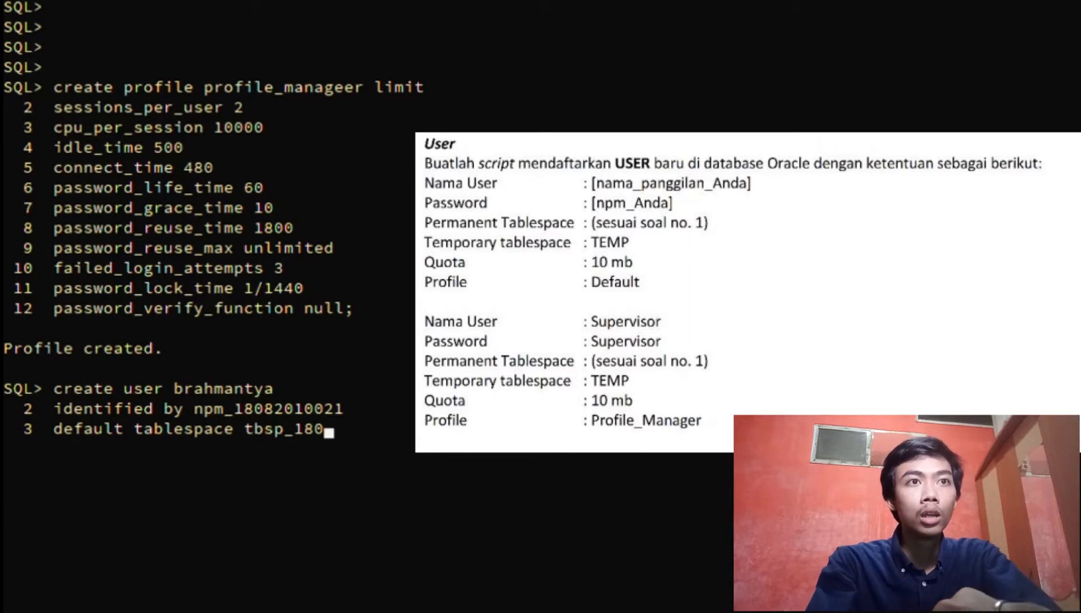
key("BackSpace")
key("BackSpace")
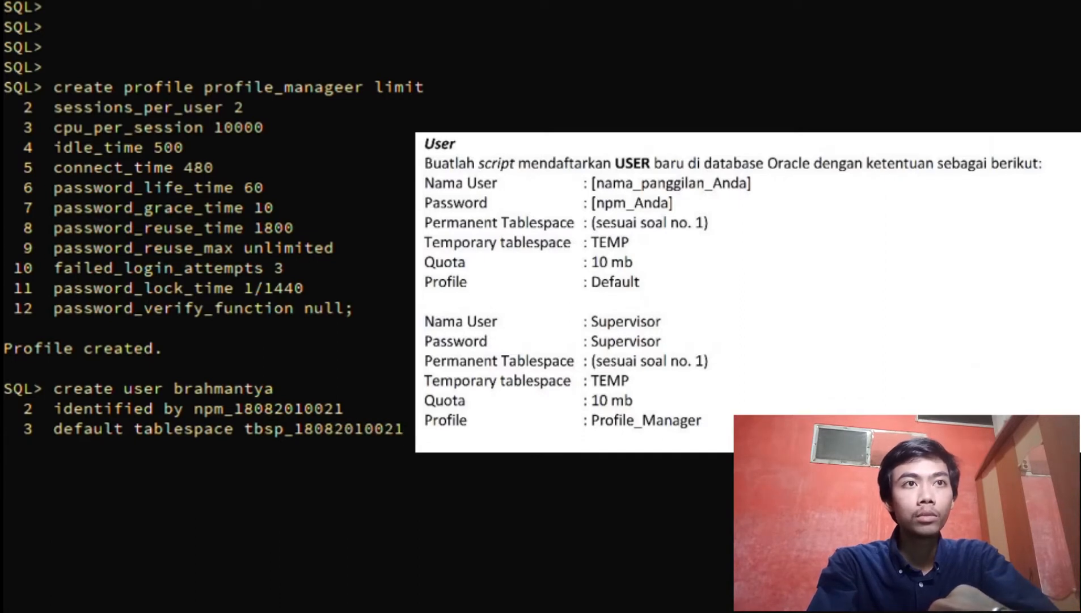
Add temporary tablespace temp, a 10 m quota and profile default, then run it
key("Return")
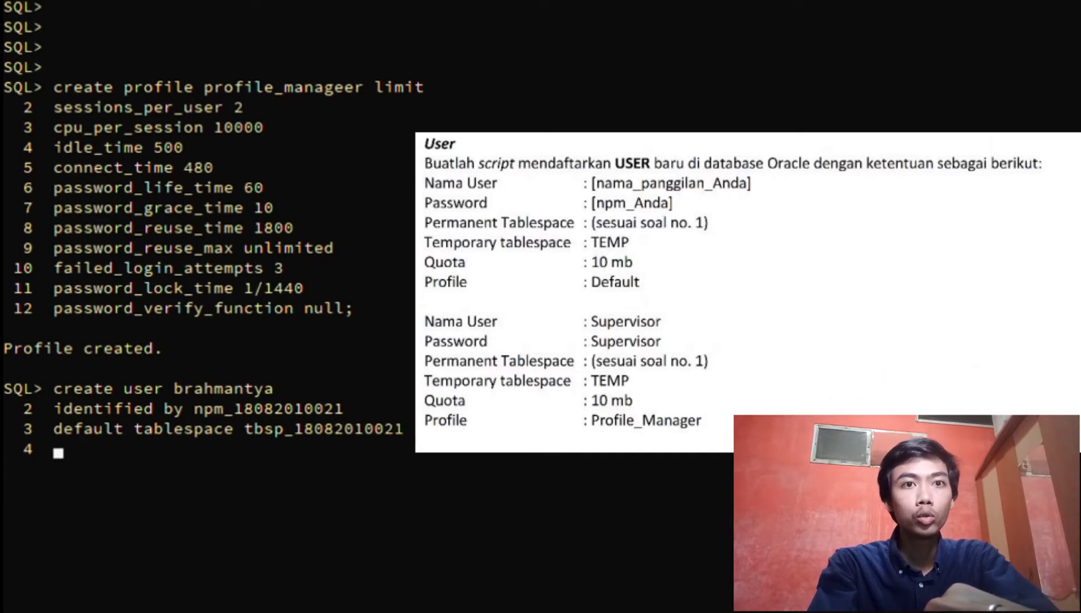
type("temp")
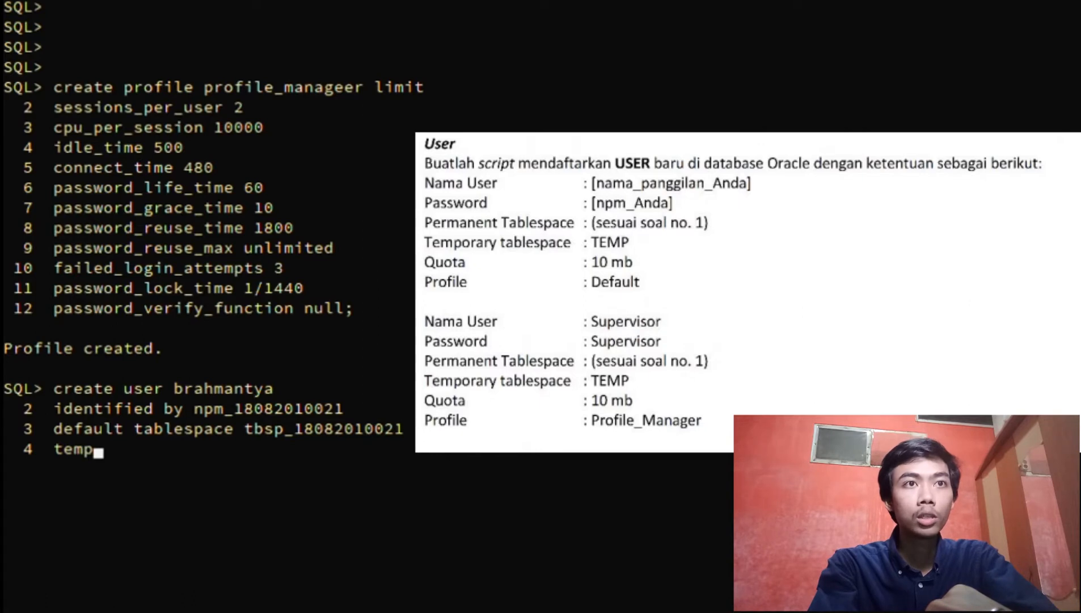
type("orary")
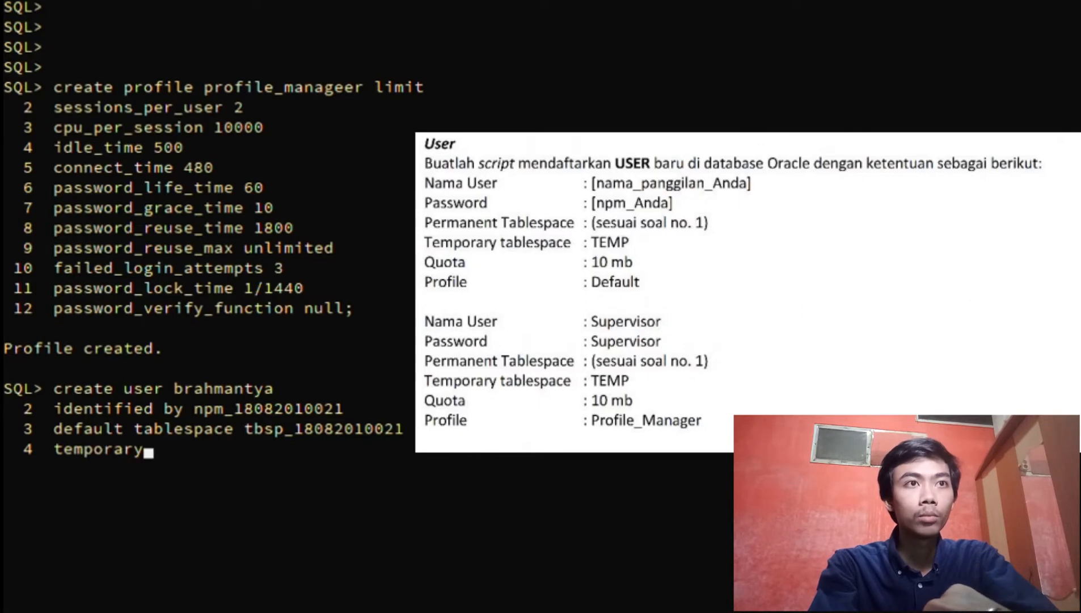
type(" tab")
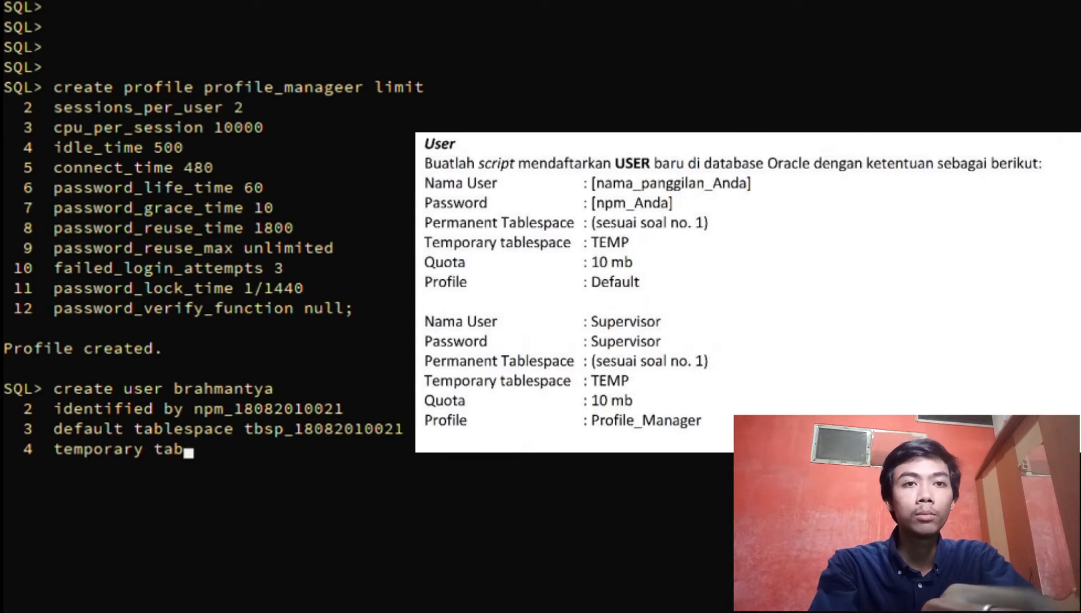
type("lespace")
type(" temp")
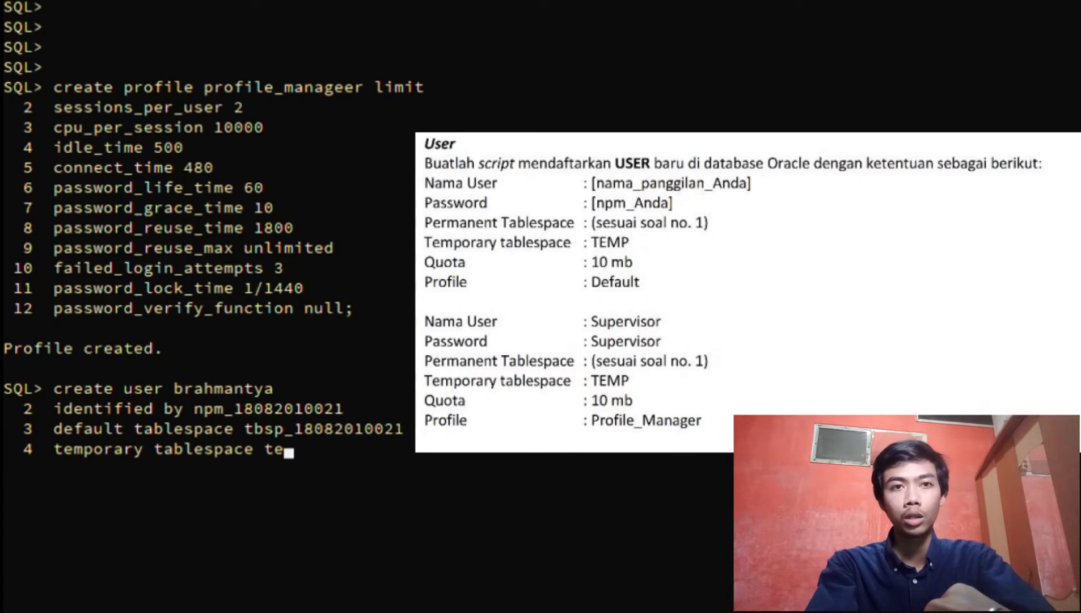
key("Return")
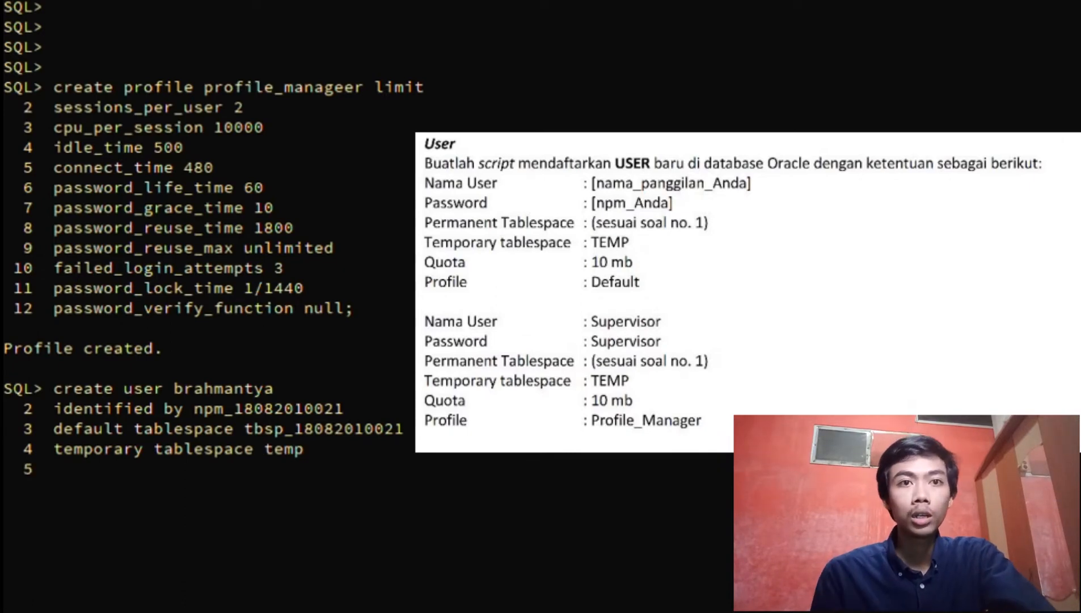
type("quo")
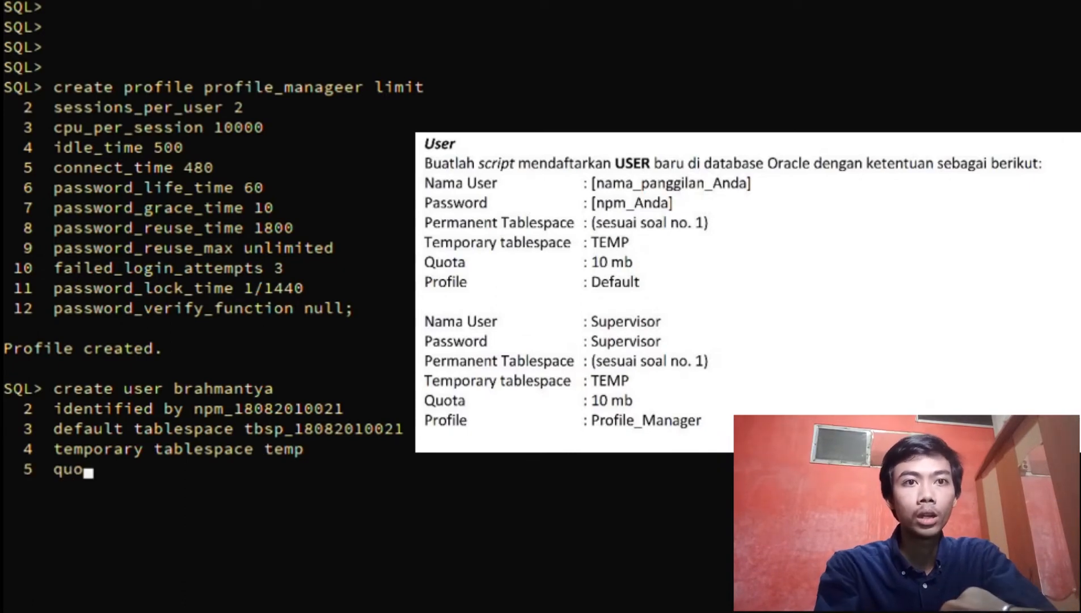
type("ta 10")
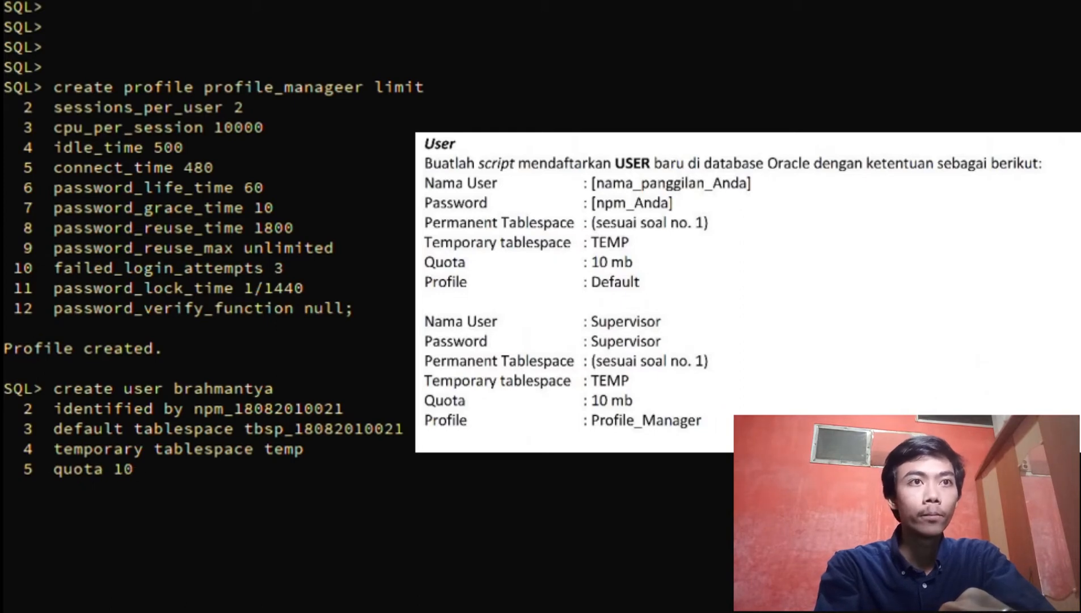
type(" m on ")
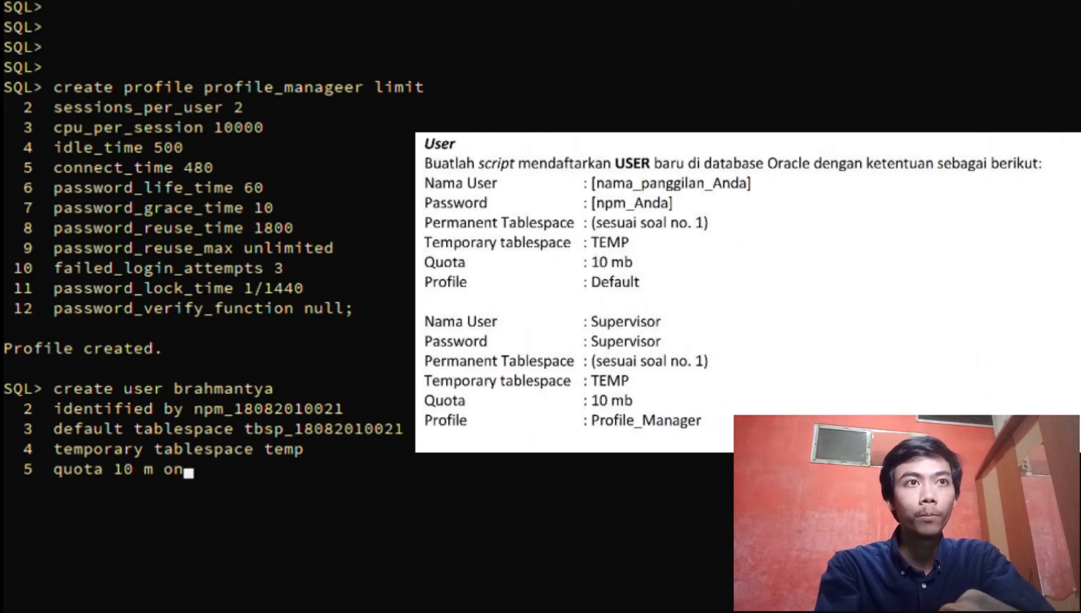
type("tbsp")
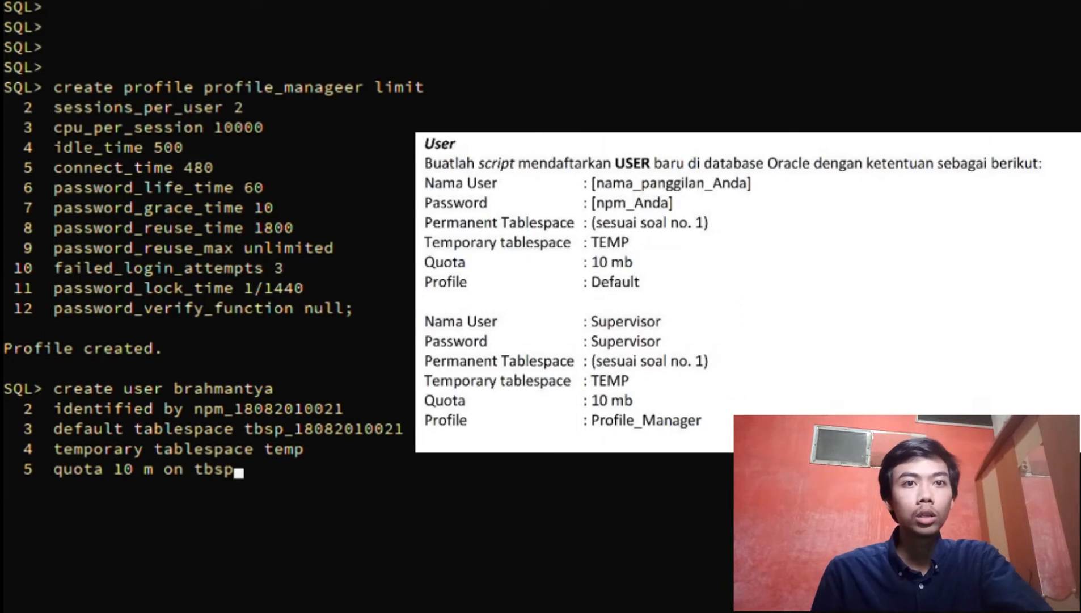
type("_180")
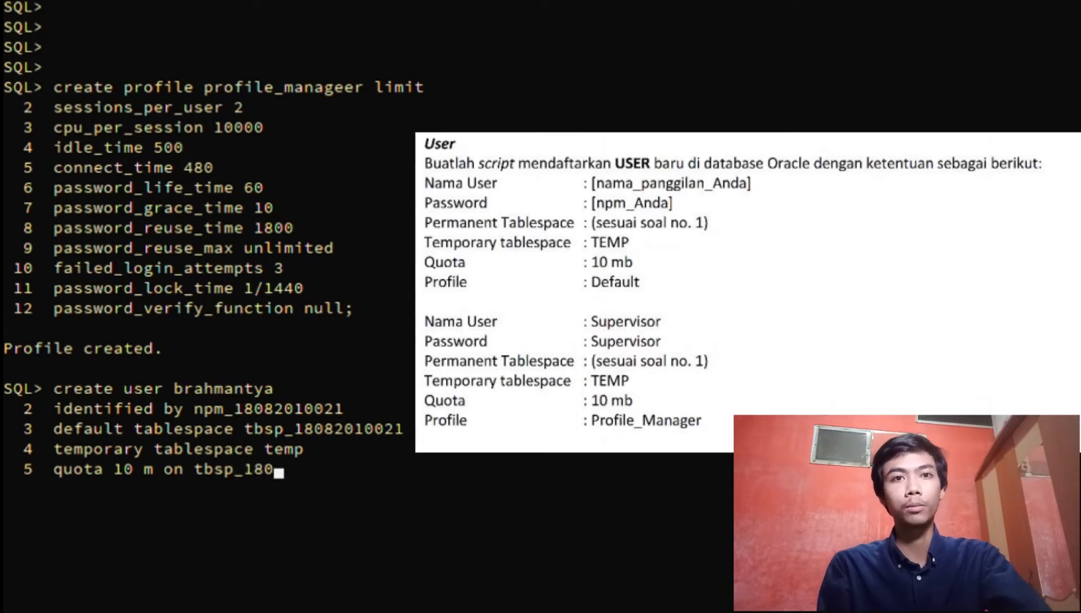
type("82010021")
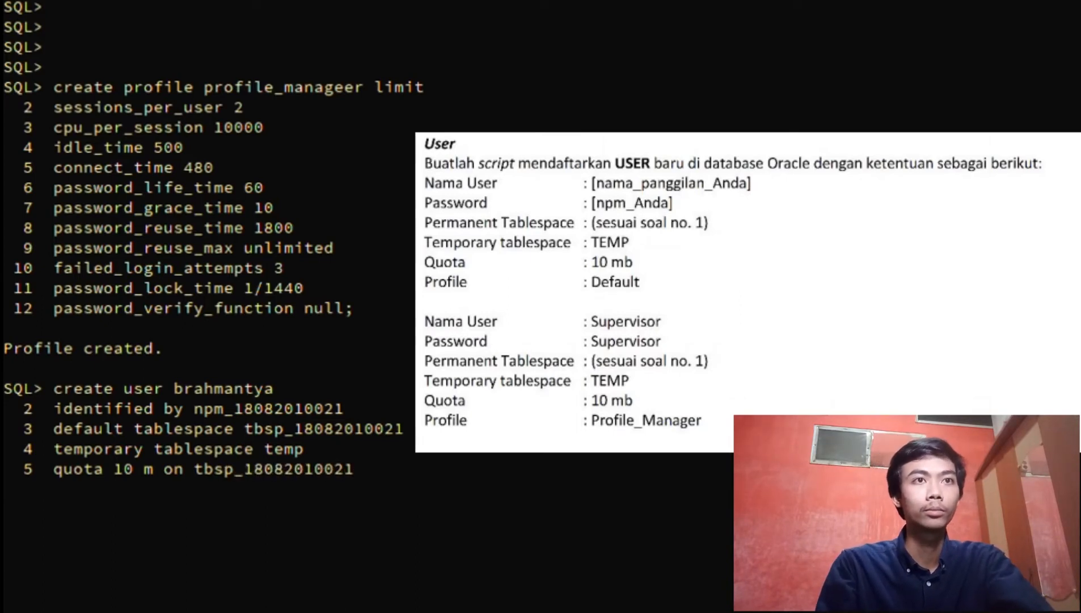
key("Return")
type("profi")
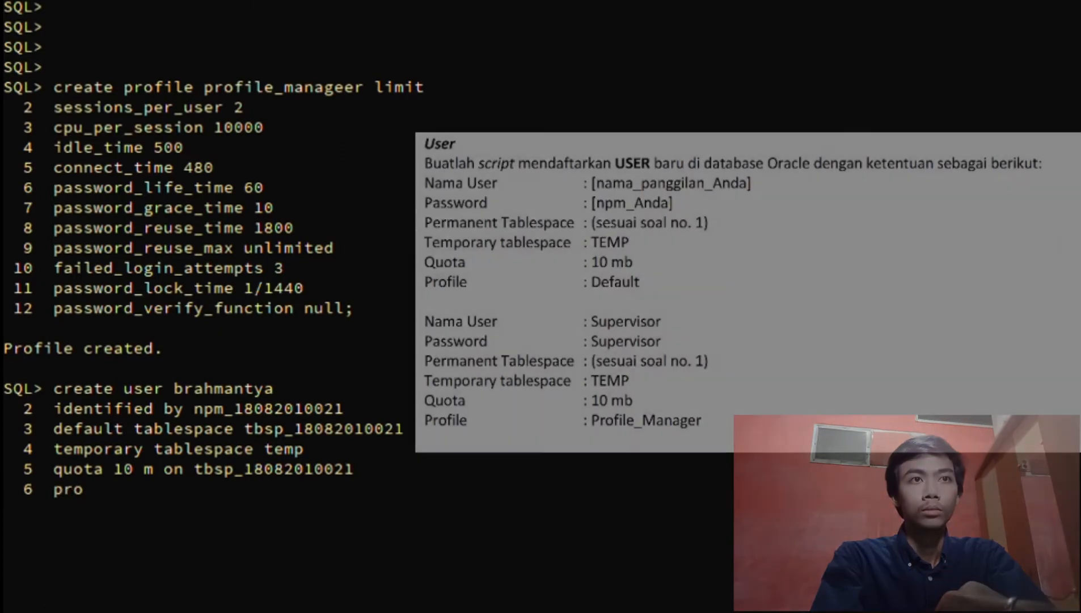
type("le defau")
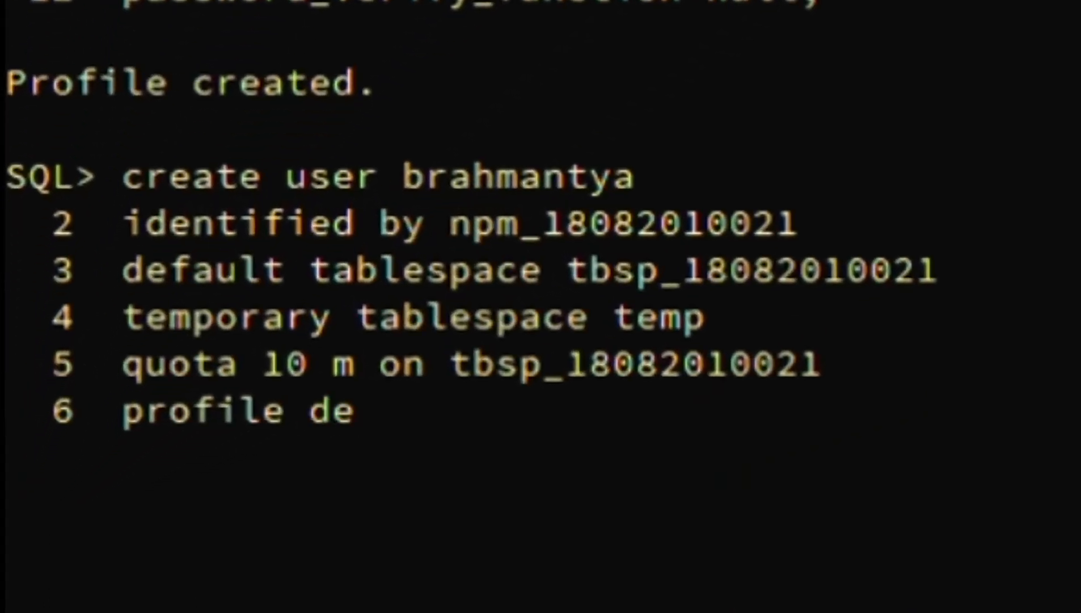
type("lt;")
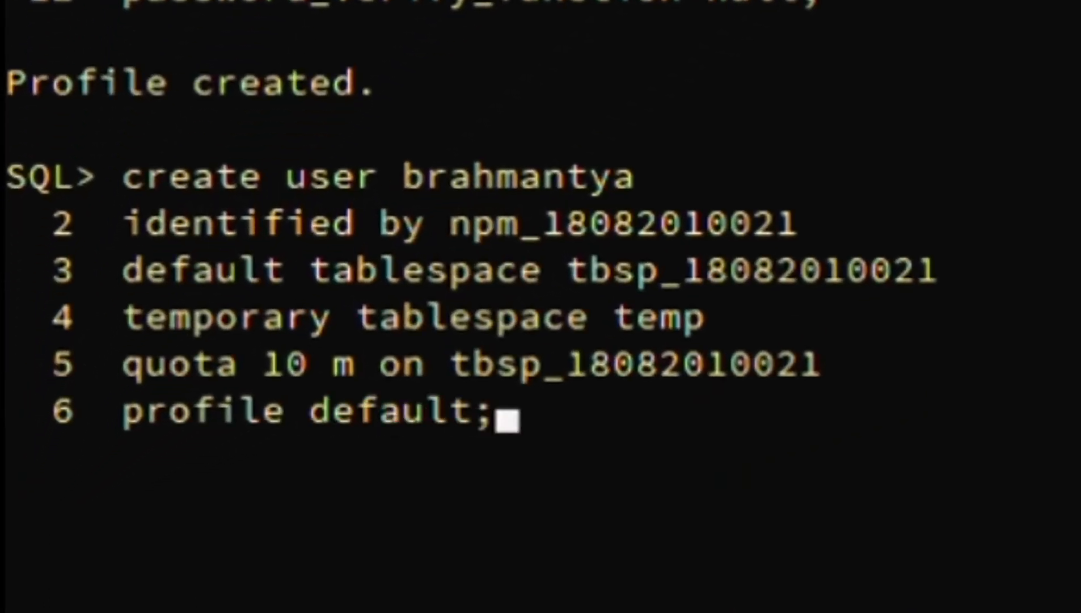
key("Return")
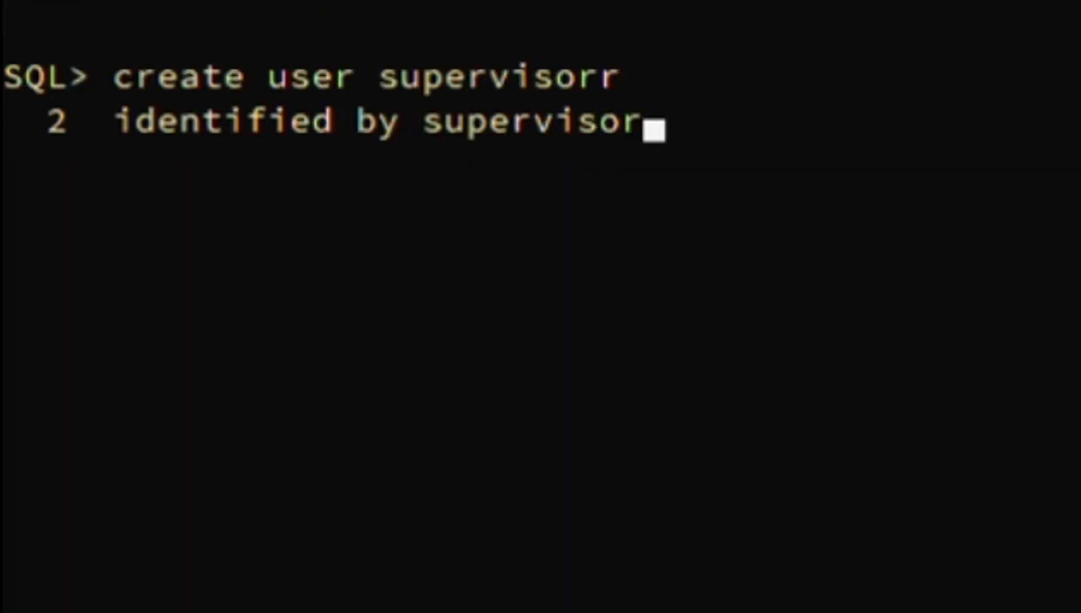
Start CREATE USER supervisorr, recalling the default and temporary tablespace clauses from history
type("rvisorr")
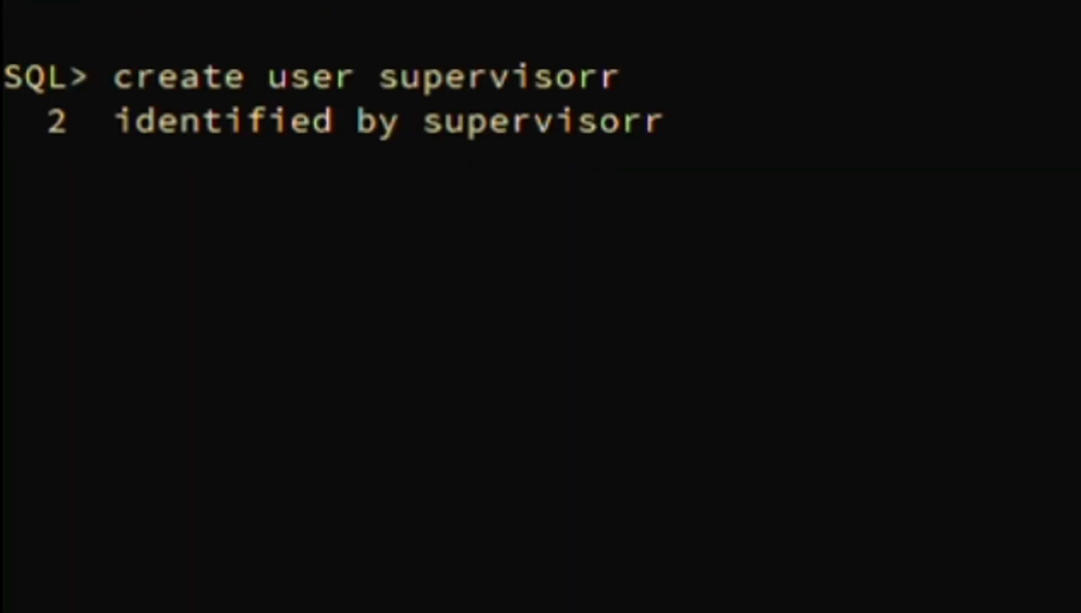
key("Return")
key("Up")
key("Up")
key("Up")
key("Up")
key("Up")
key("Up")
key("Up")
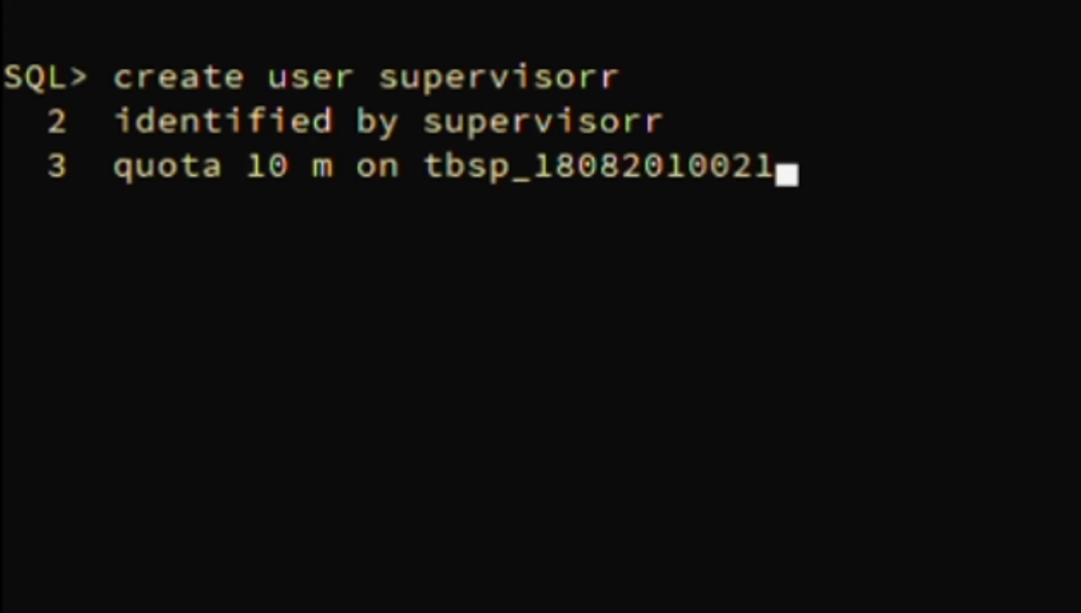
key("Down")
key("Return")
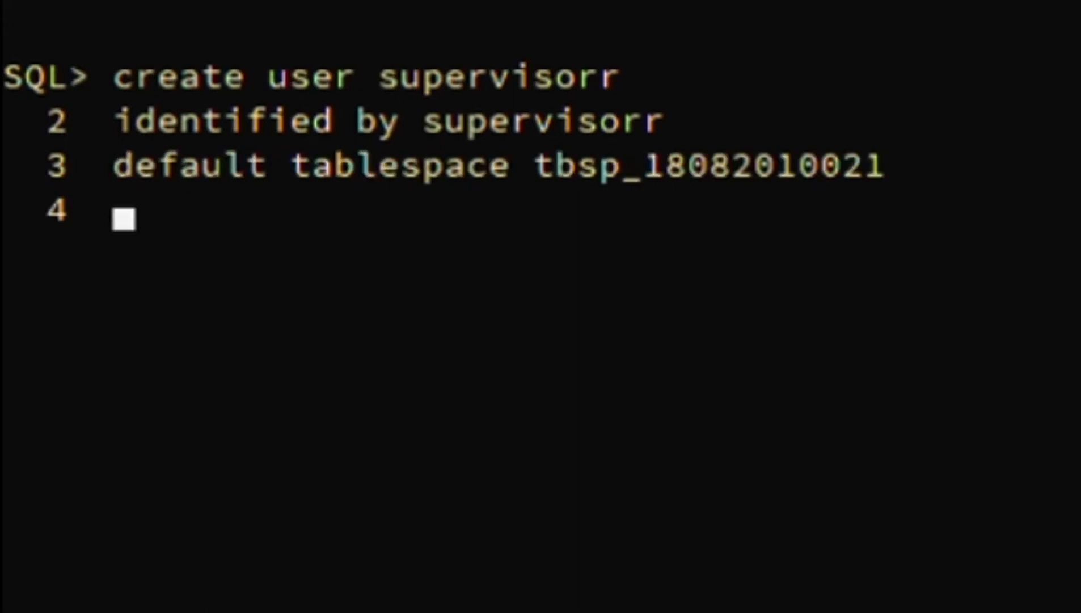
key("Up")
key("Up")
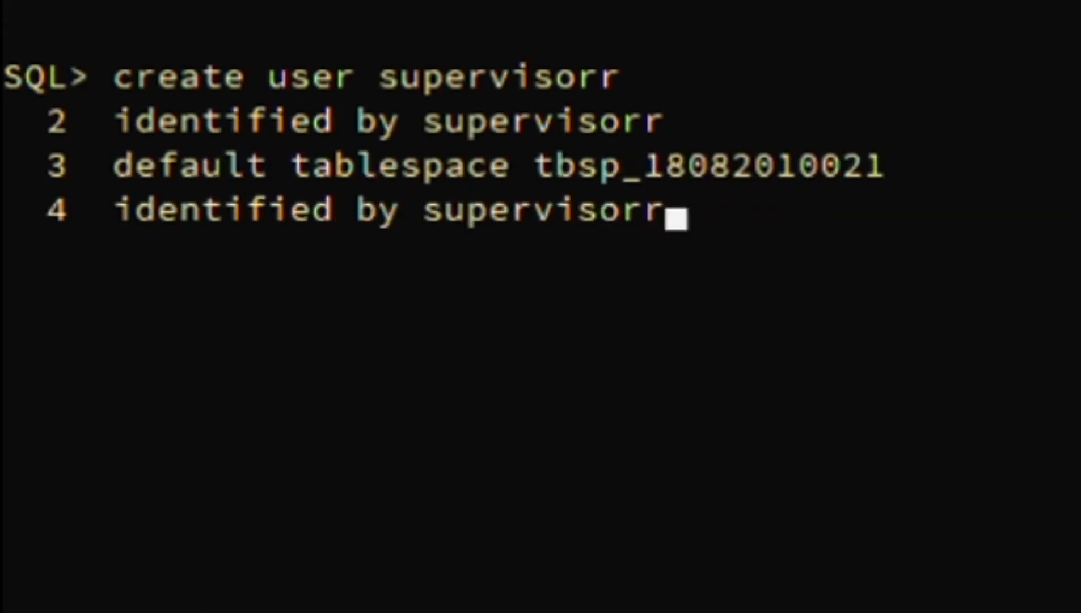
key("Down")
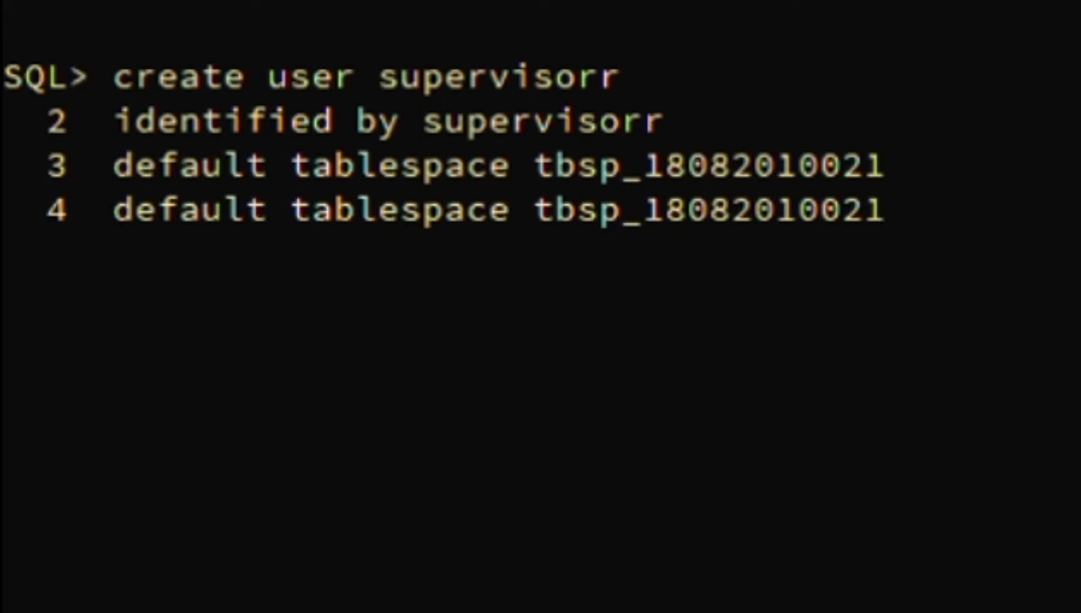
key("Up")
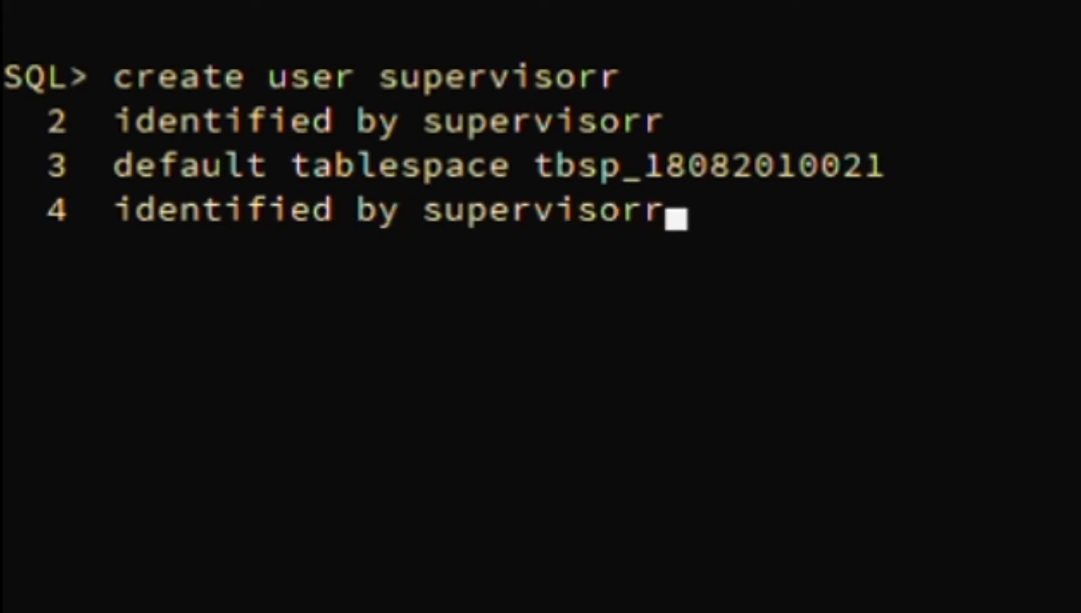
key("Up")
key("Up")
key("Up")
key("Up")
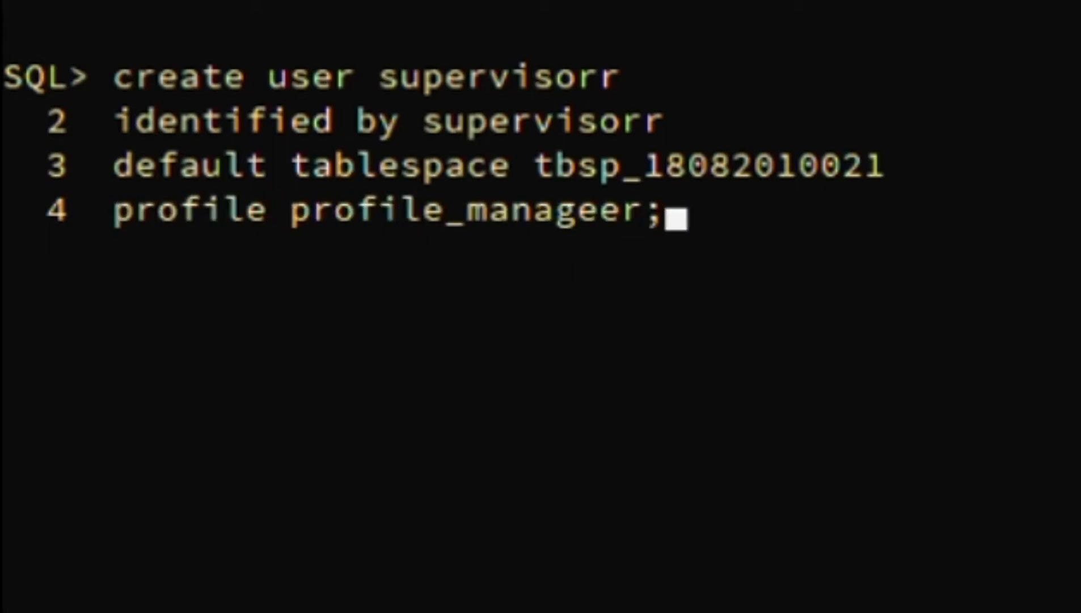
key("Return")
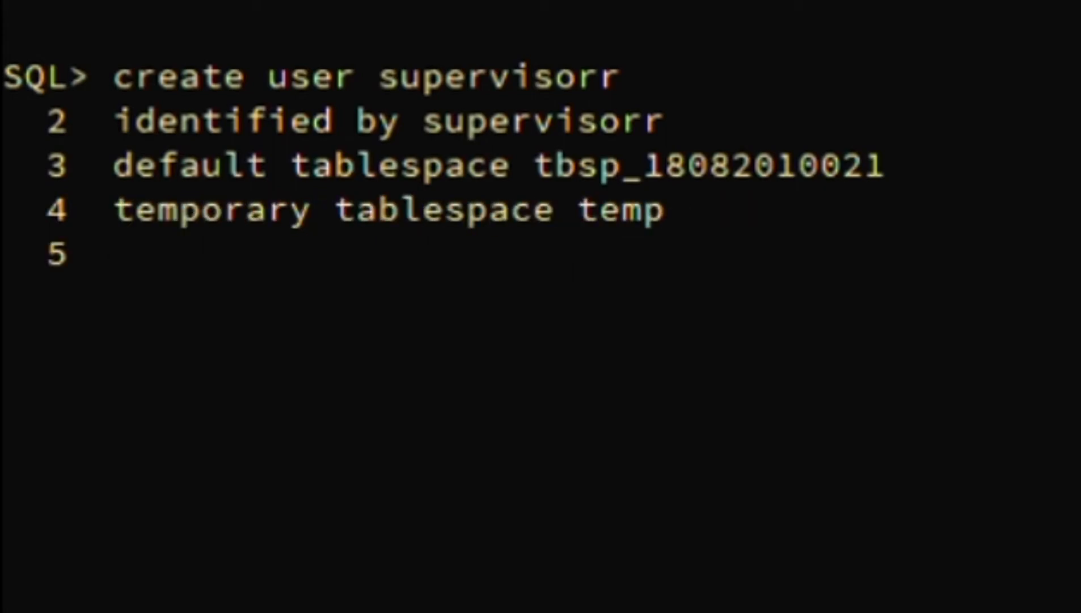
Recall the 10 m quota and profile profile_manageer clauses, then run the statement
key("Up")
key("Up")
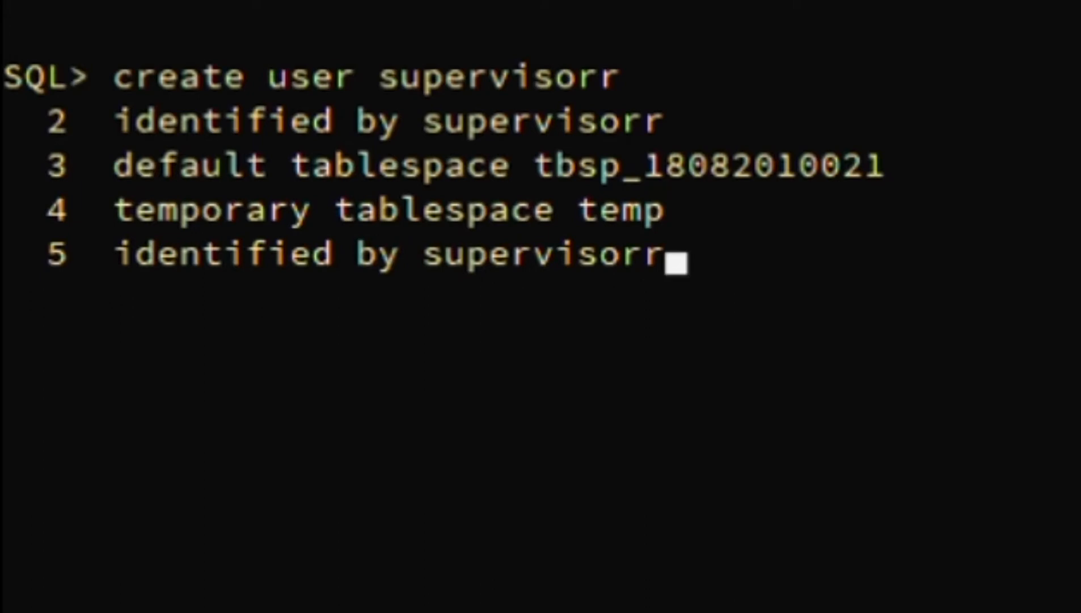
key("Up")
key("Up")
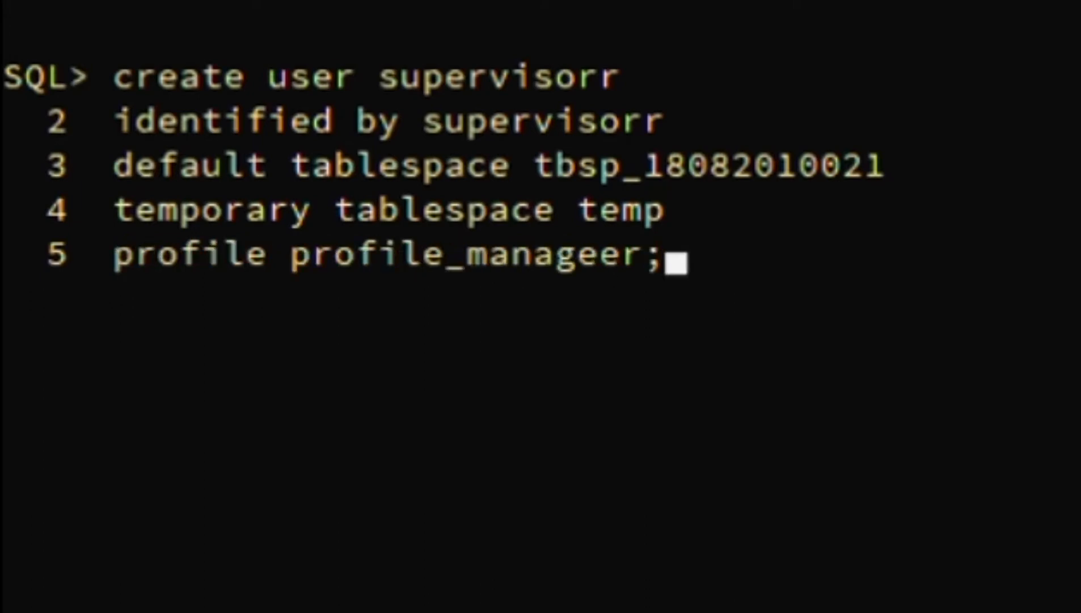
key("Return")
key("Up")
key("Up")
key("Up")
key("Up")
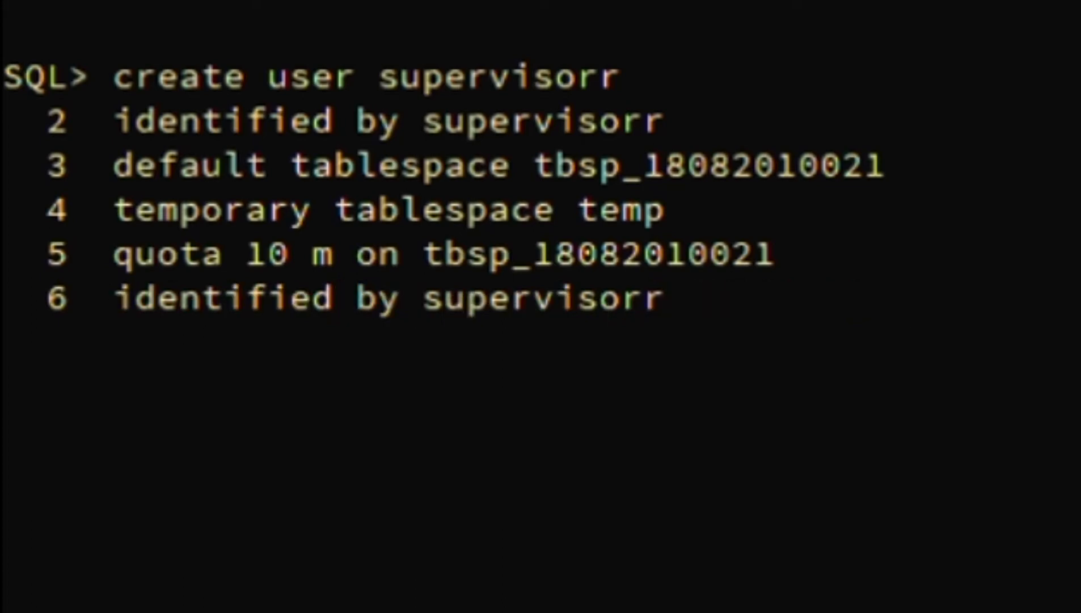
key("Up")
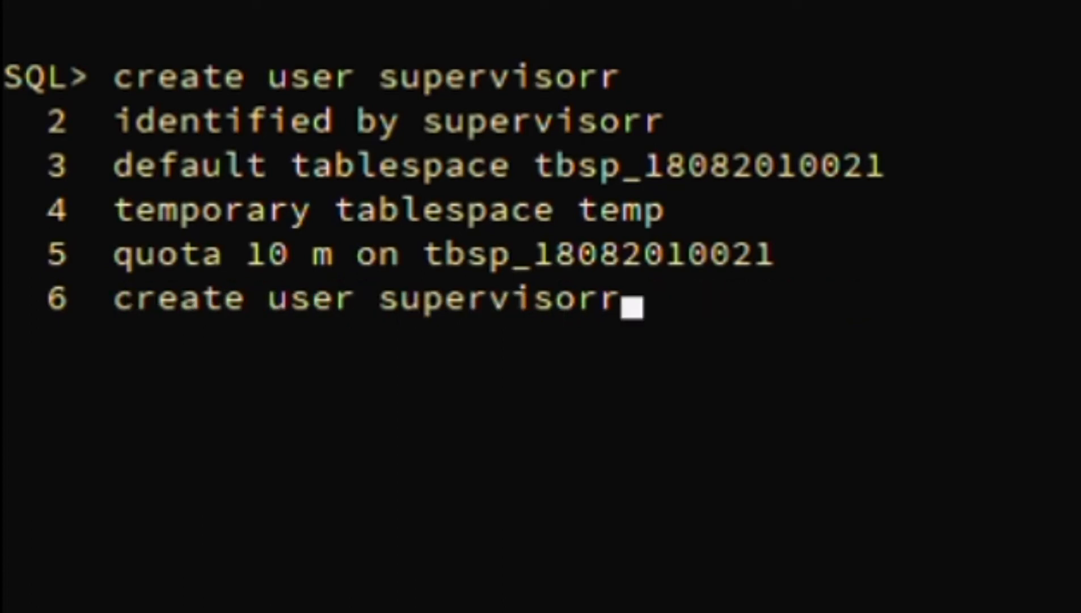
key("Down")
key("Down")
key("Down")
key("Down")
key("Down")
key("Up")
key("Up")
key("Up")
key("Up")
key("Up")
key("Down")
key("Down")
key("Down")
key("Down")
key("Down")
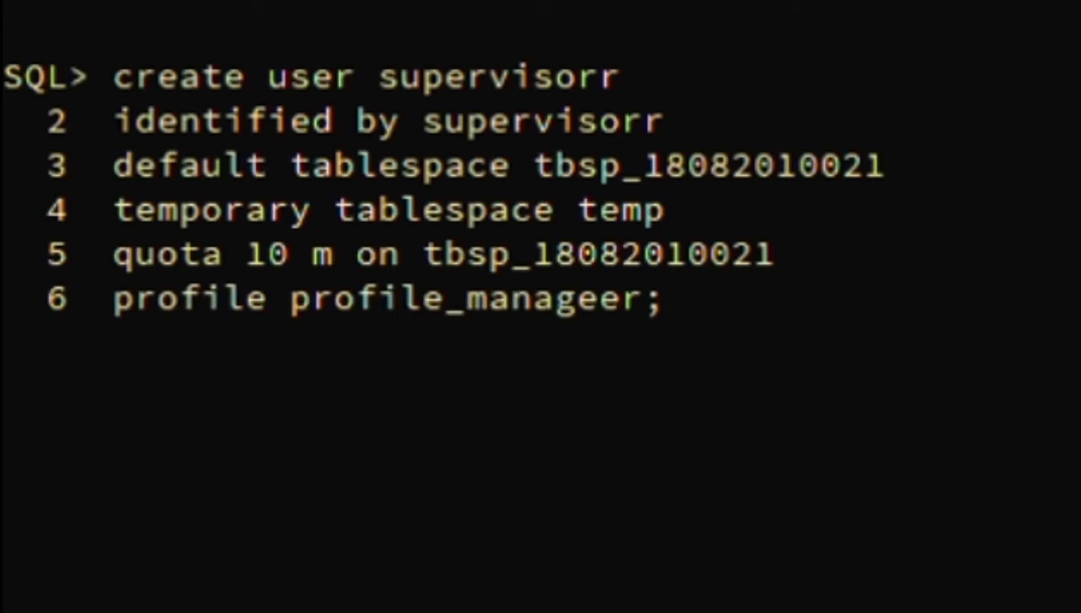
key("Return")
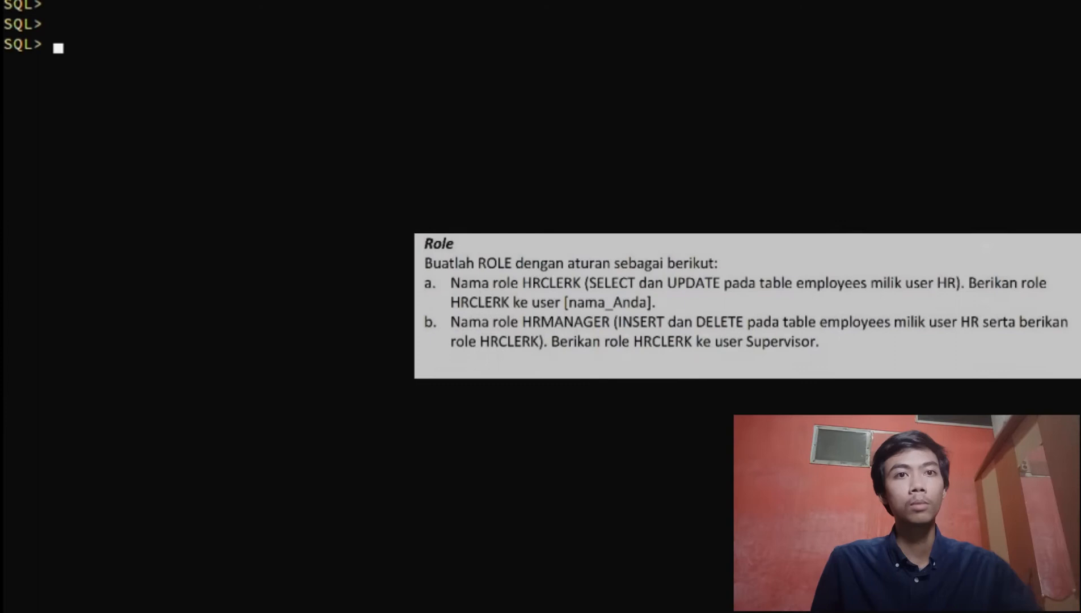
Create the role hrclerkk, correcting the role name first
type("create role hrclerk;")
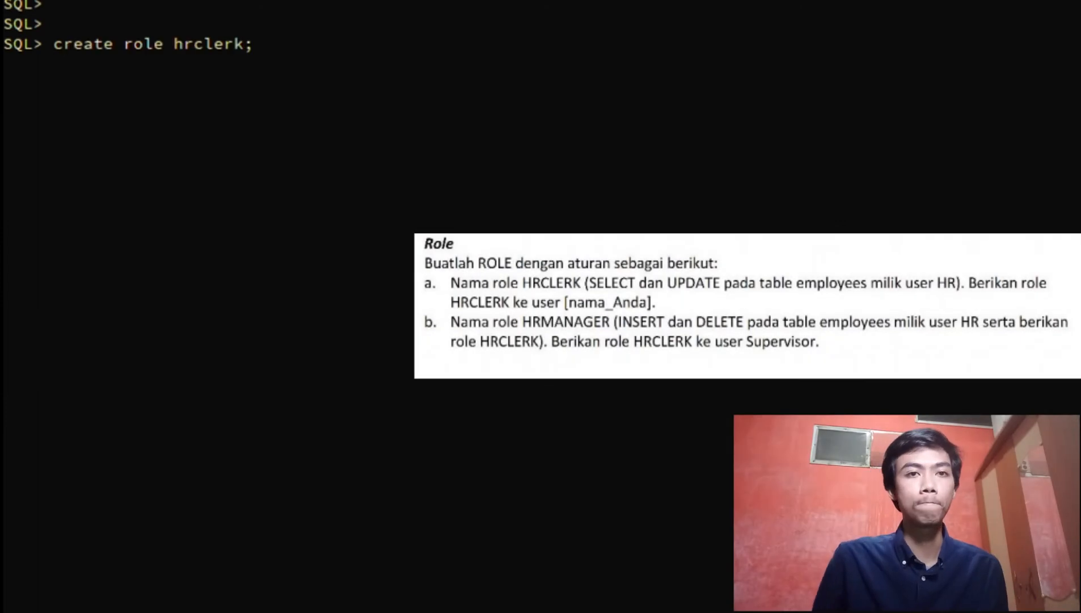
key("BackSpace")
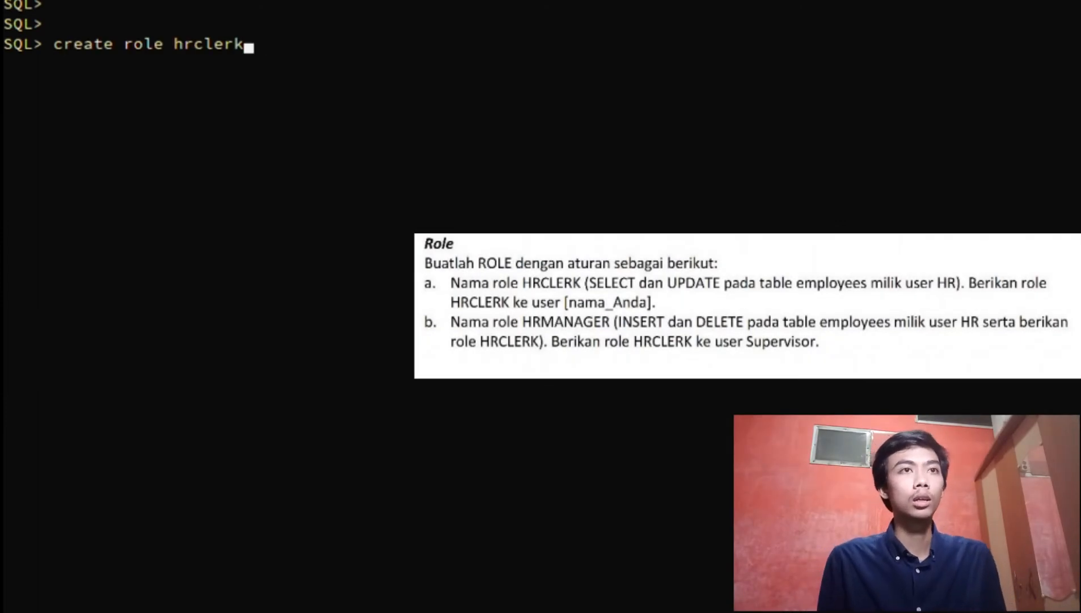
type("k")
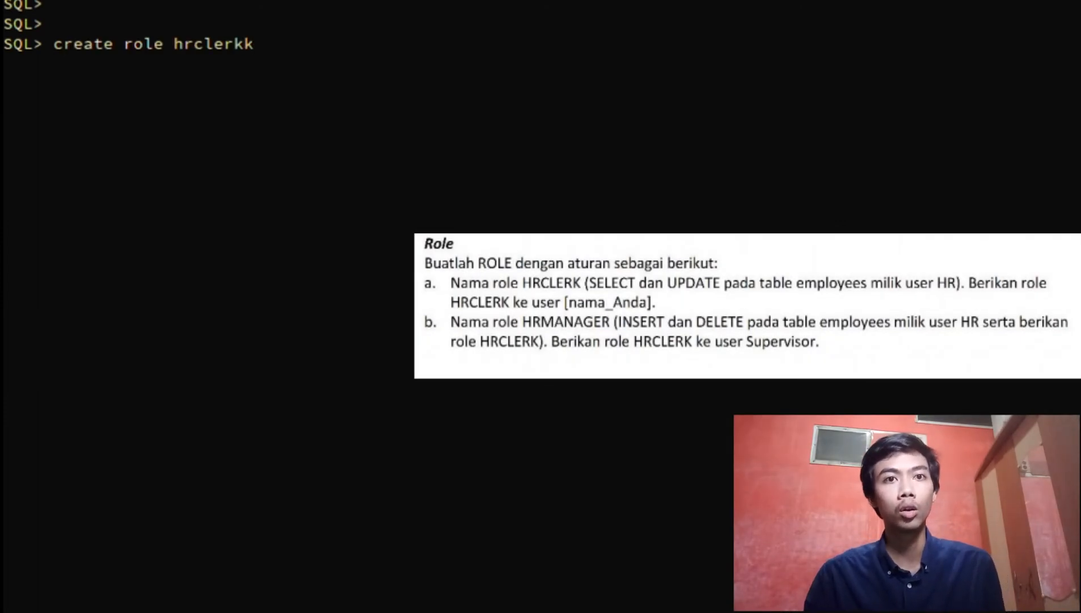
type(";")
key("Return")
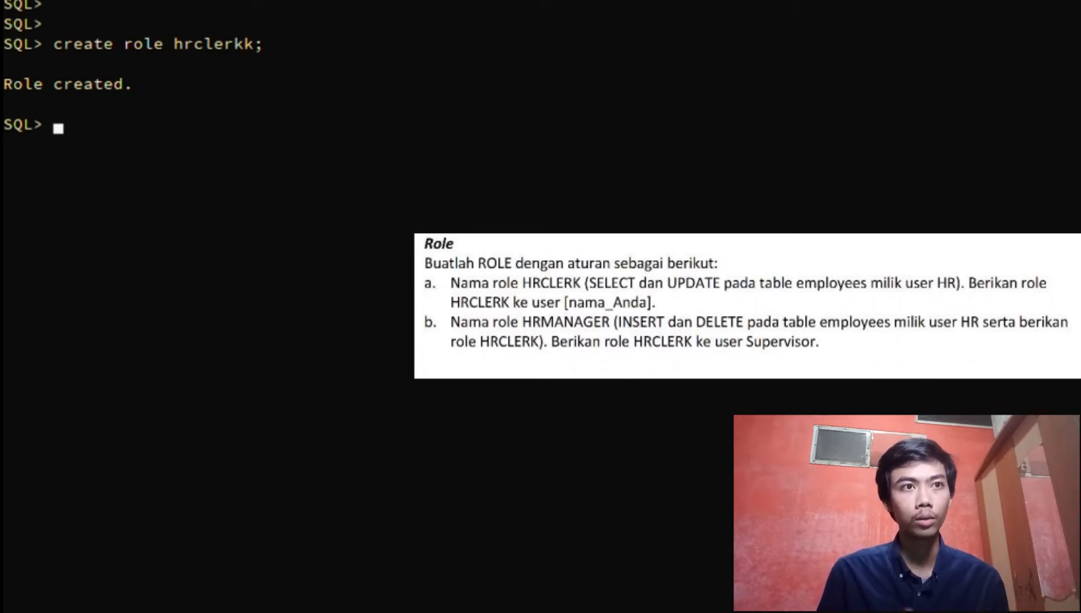
Grant SELECT and UPDATE on hr.employees to the student's personal user
type("gran")
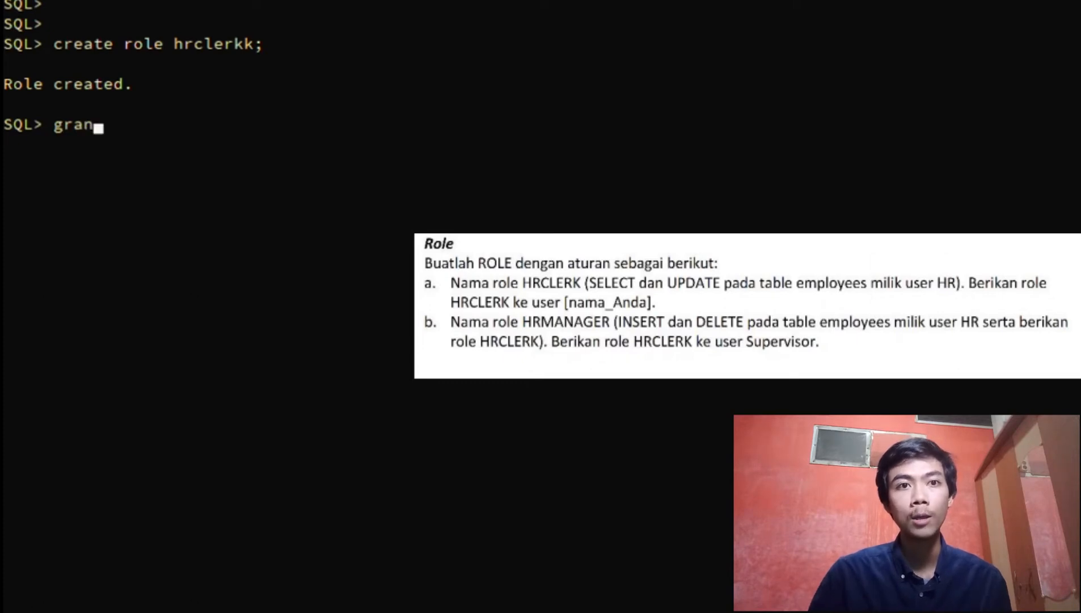
type("t")
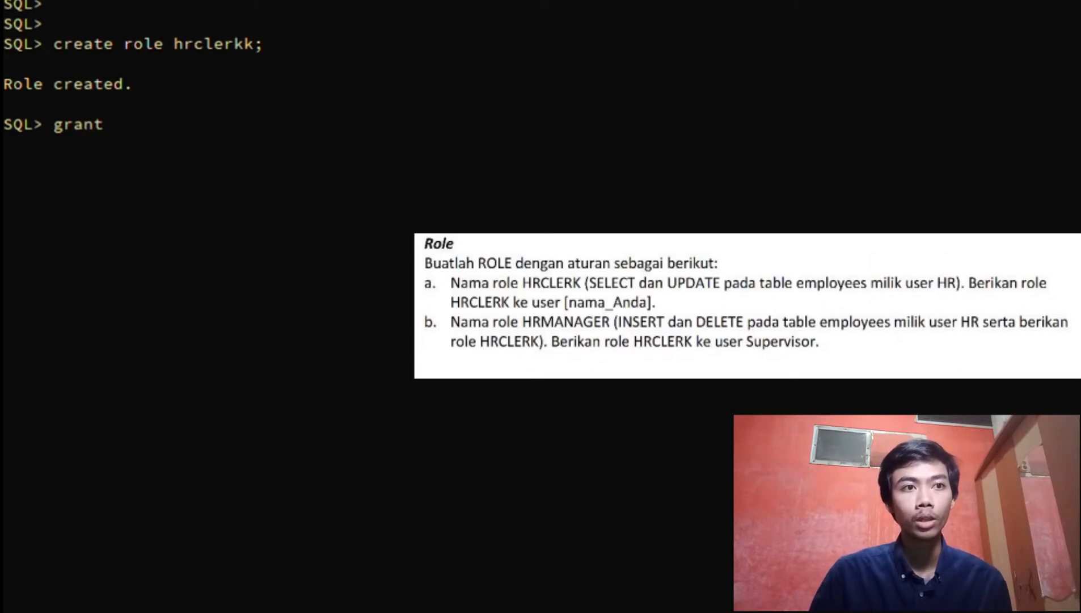
type(" s")
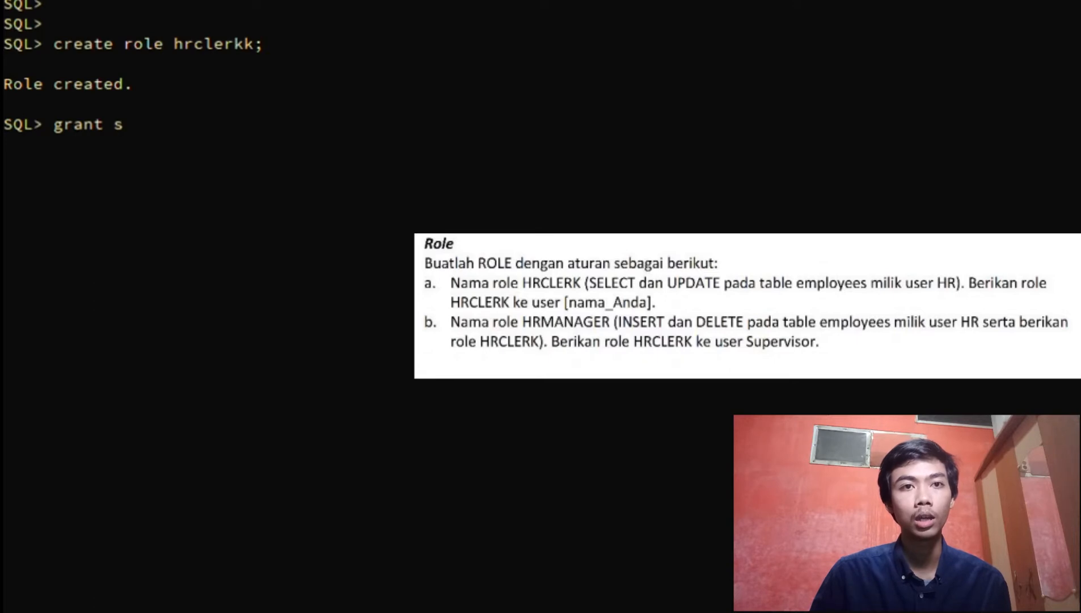
type("elect")
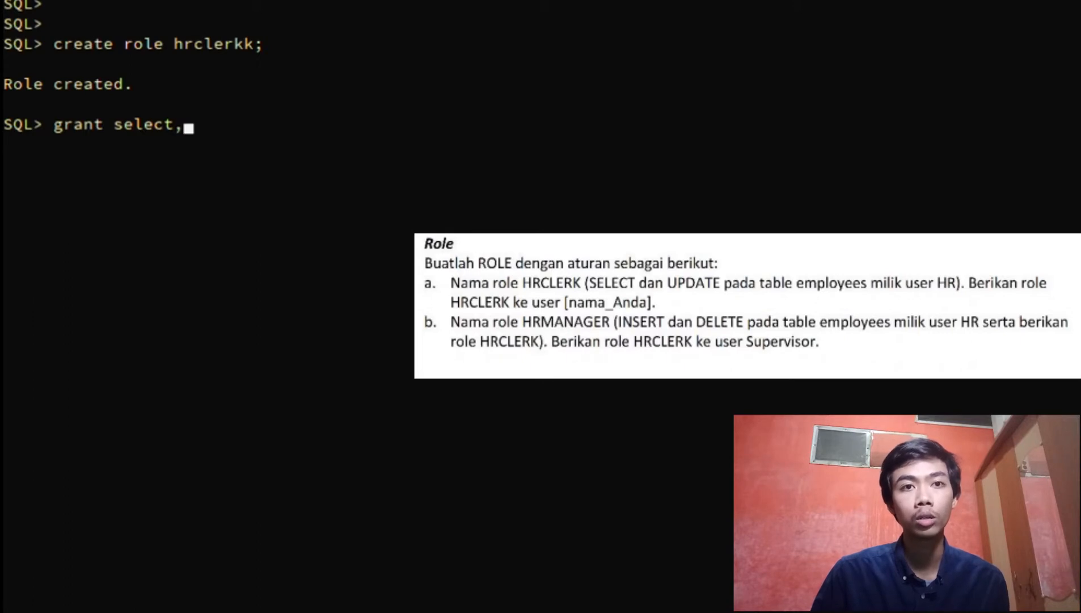
type(",update")
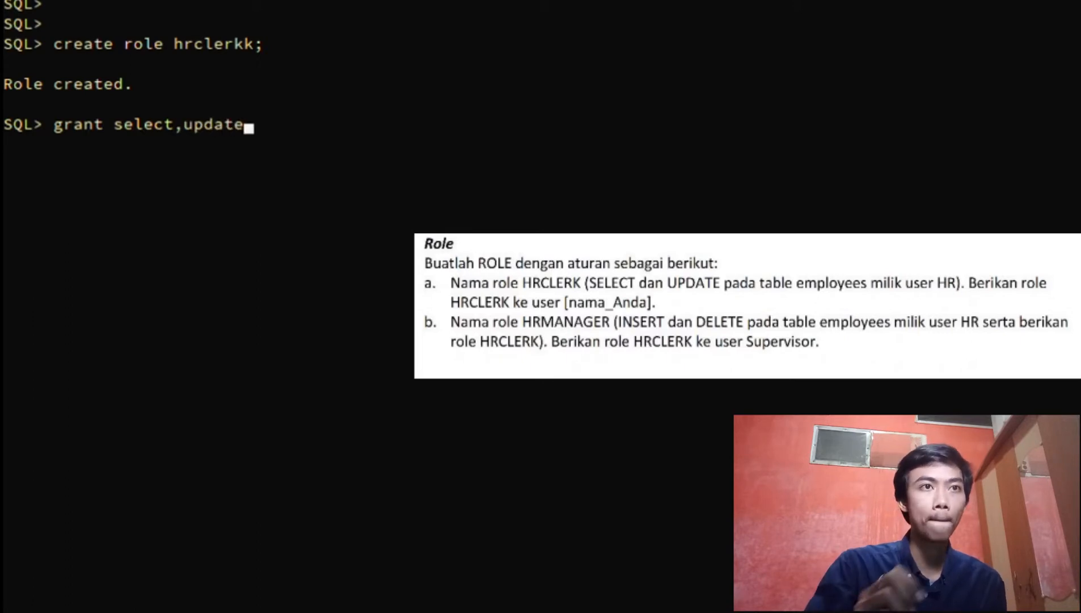
key("Return")
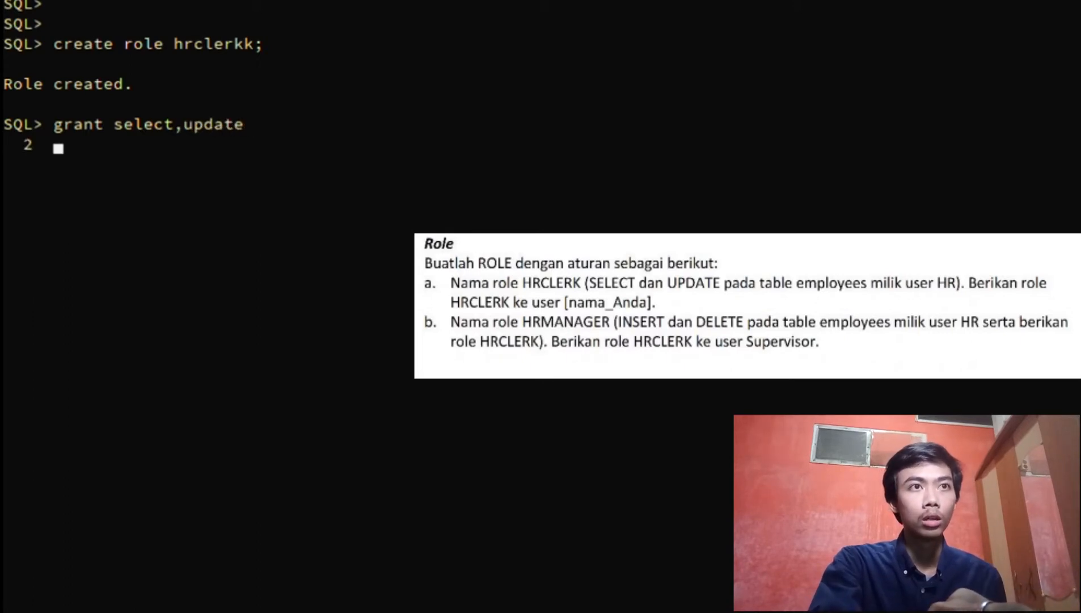
type("on")
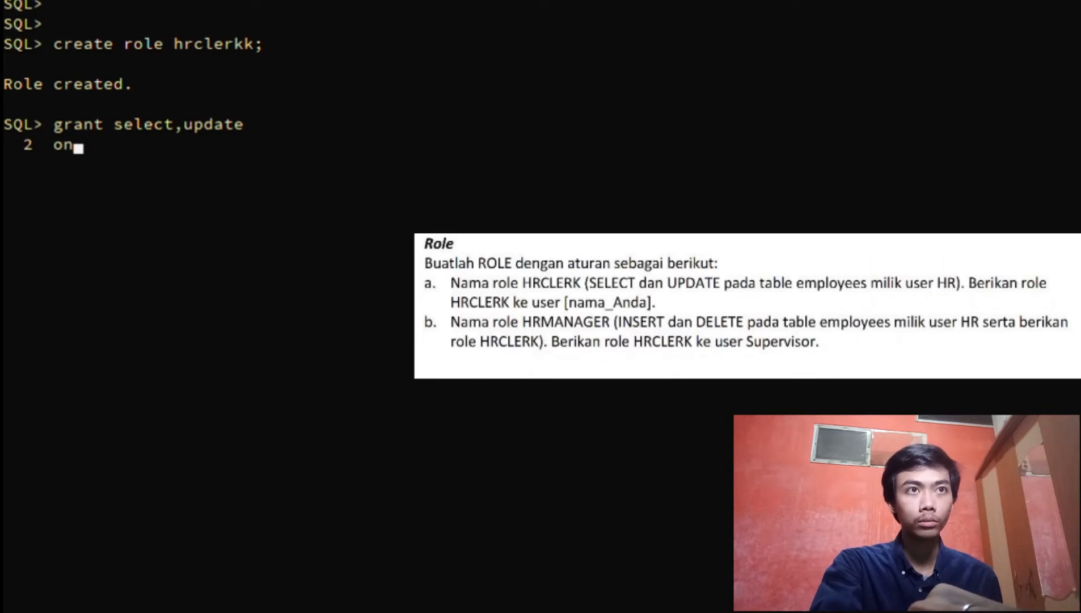
type(" hr")
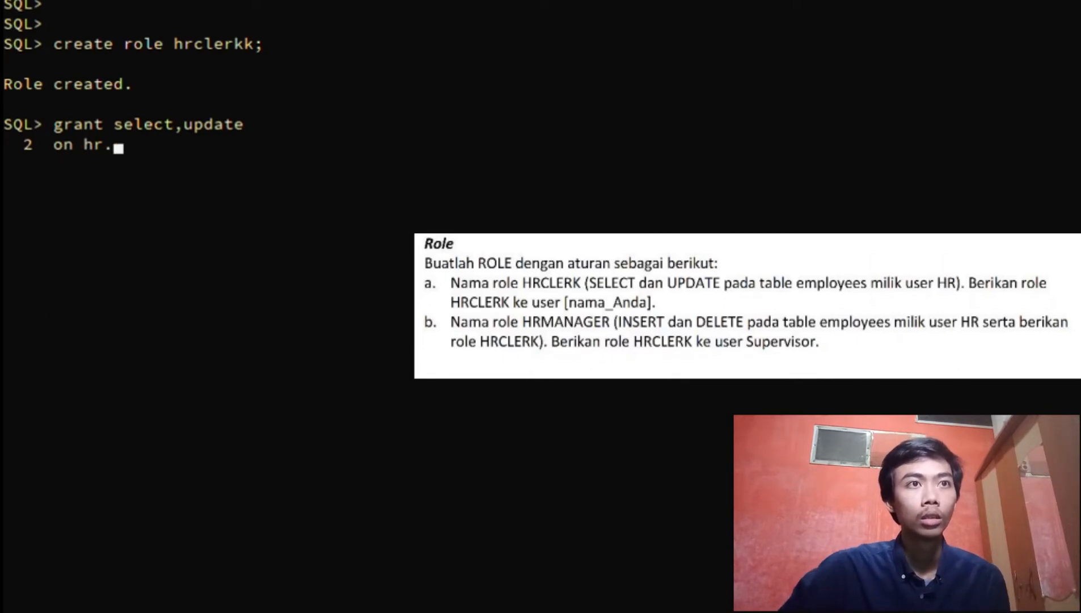
type(".employ")
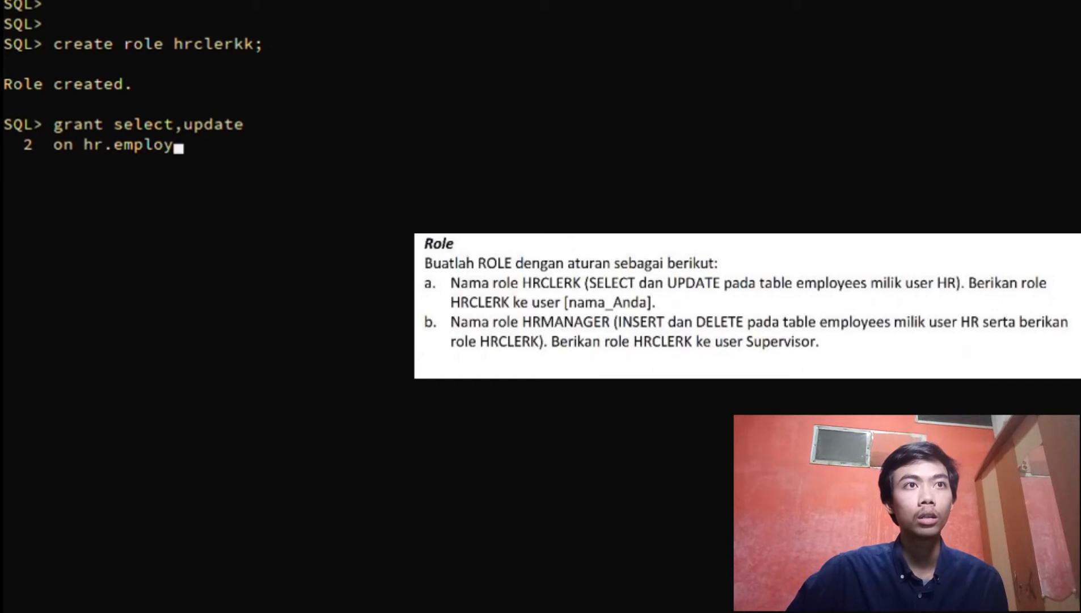
type("ee")
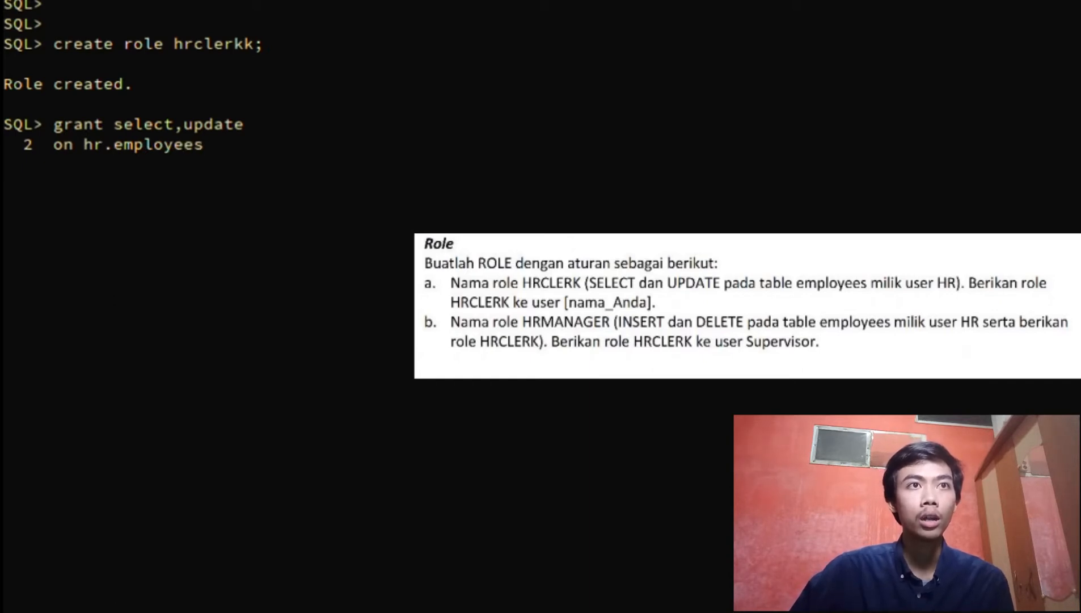
type("s")
key("Return")
type("to")
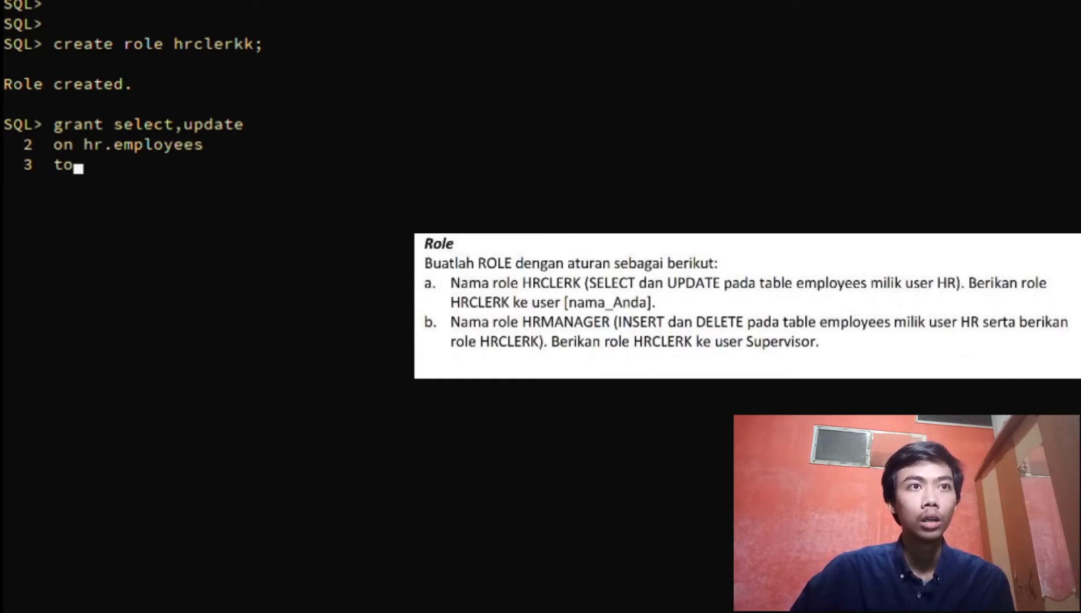
type(" brahmantya")
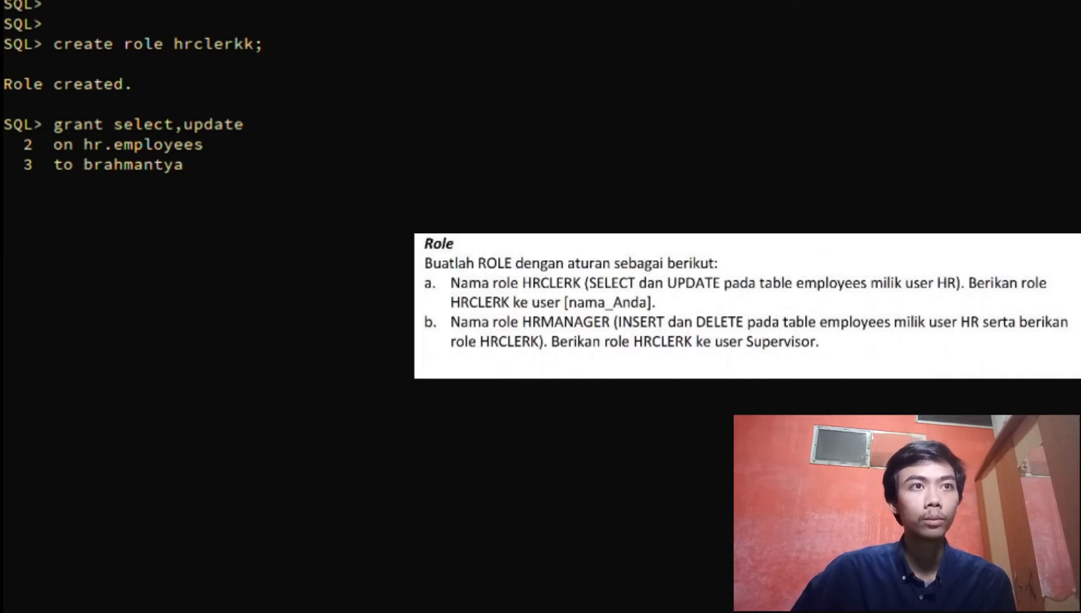
type(";")
key("Return")
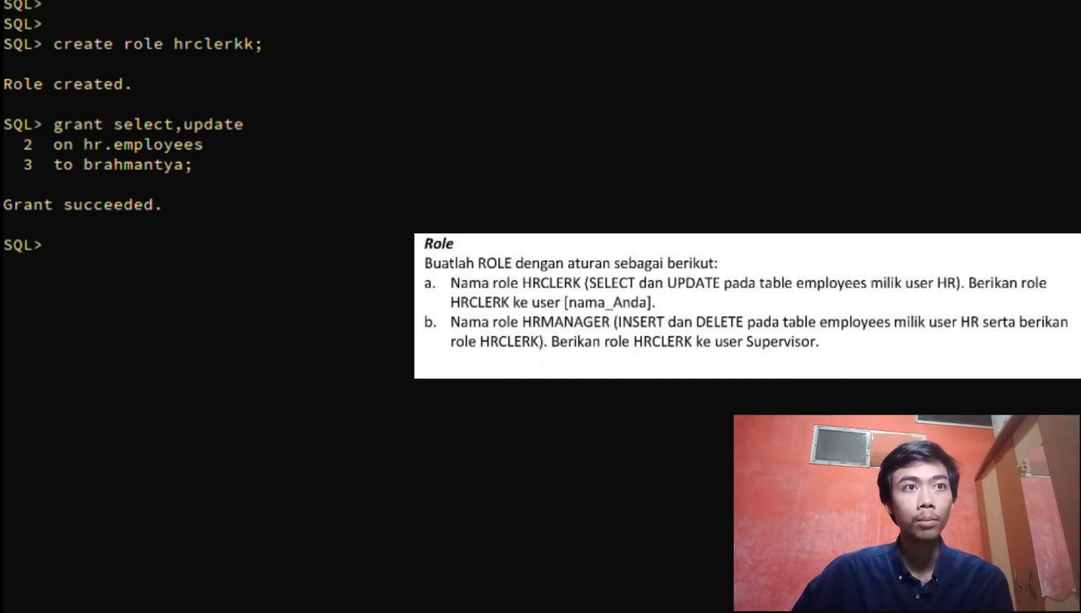
Grant INSERT and DELETE on hr.employees to supervisorr, reusing the recalled ON clause
type("gra")
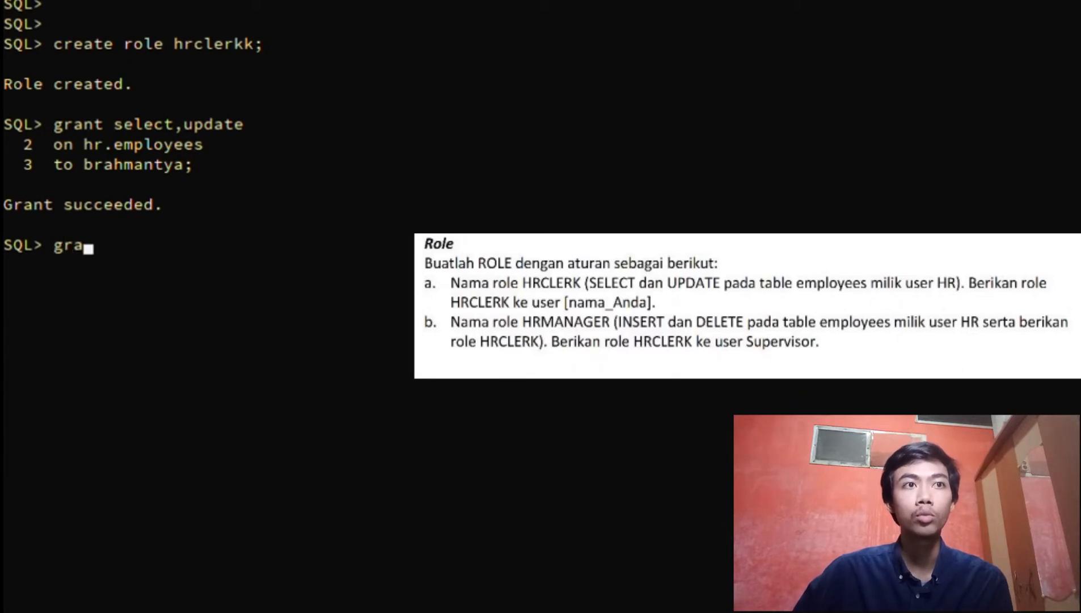
type("nt")
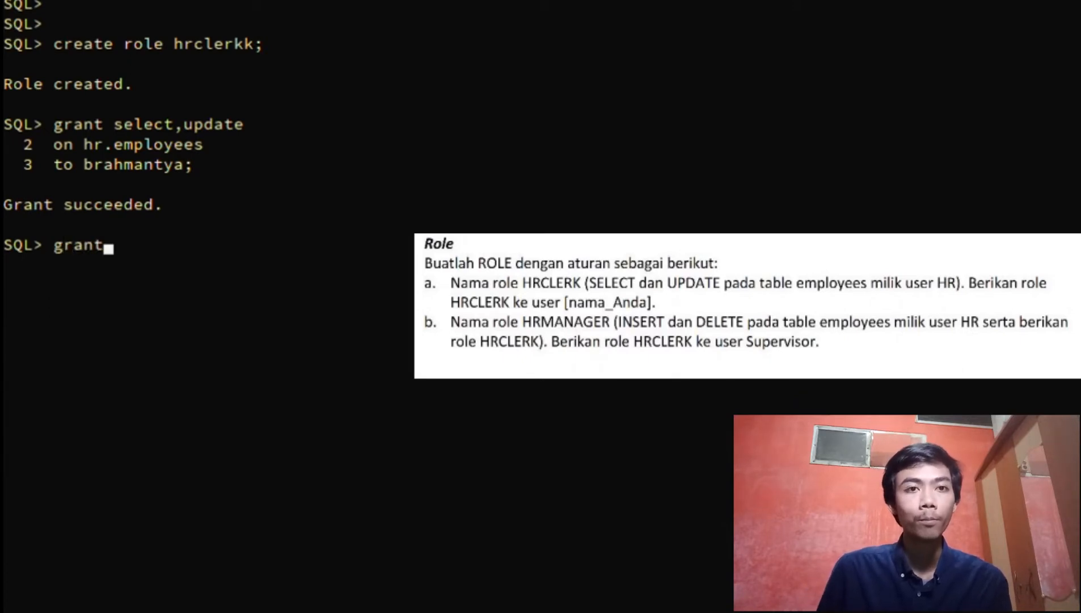
type(" insert")
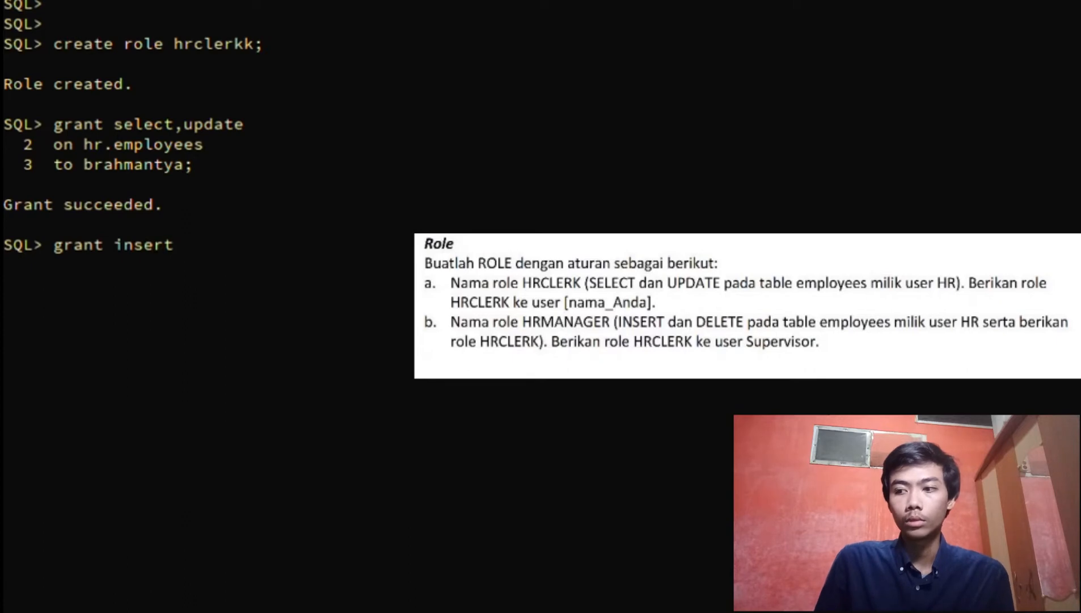
type(",")
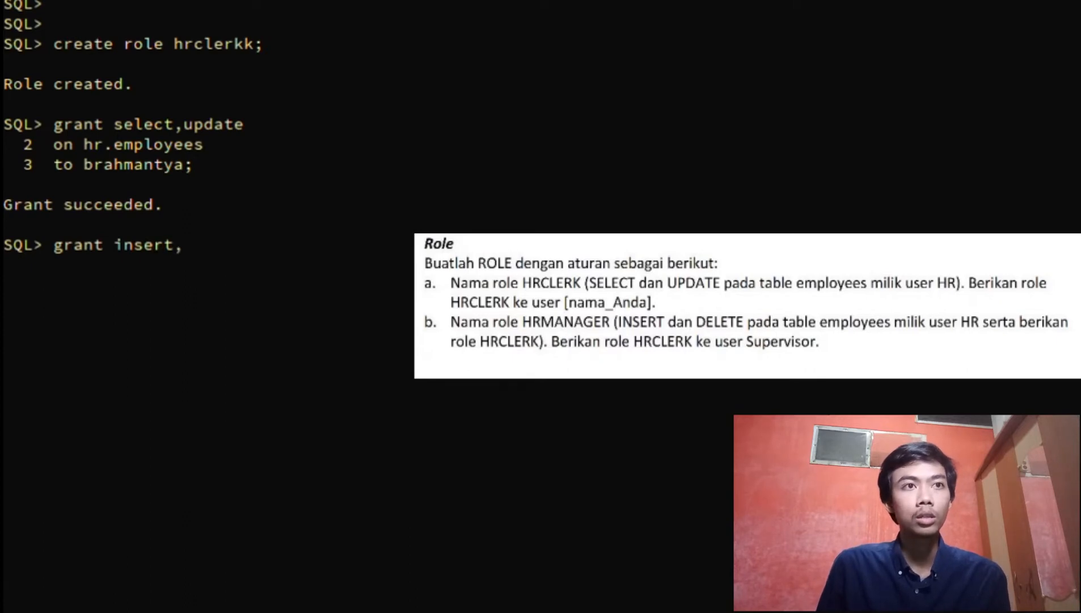
type("delete")
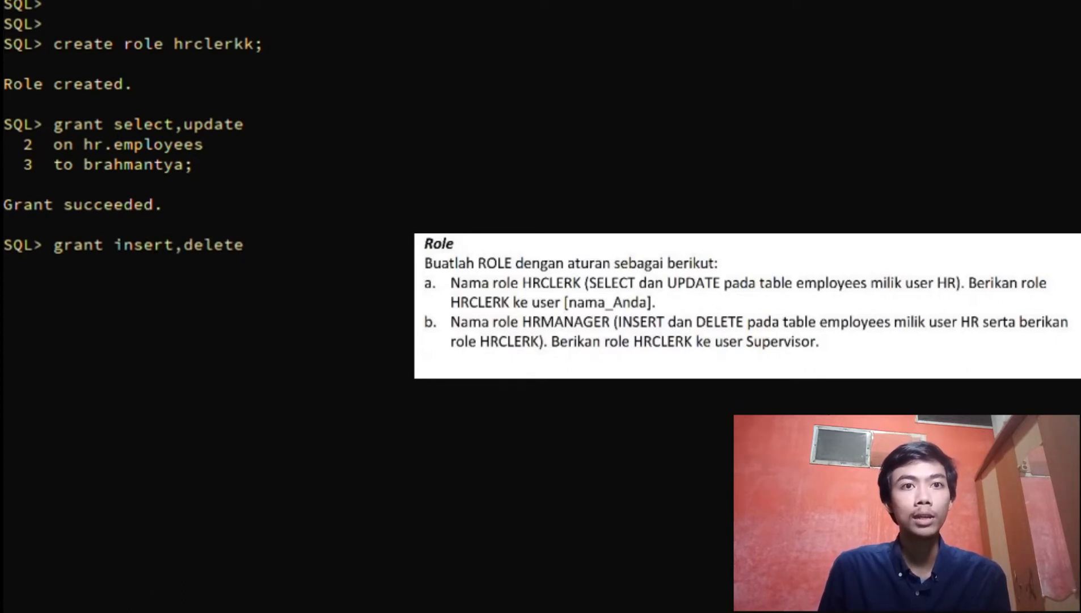
key("Return")
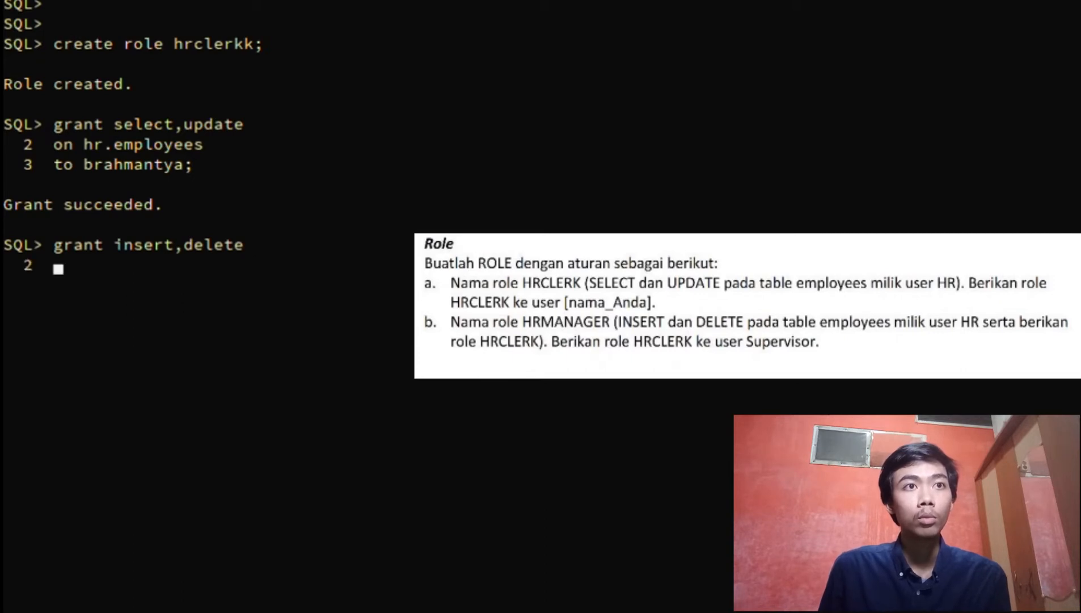
key("Up")
key("Up")
key("Up")
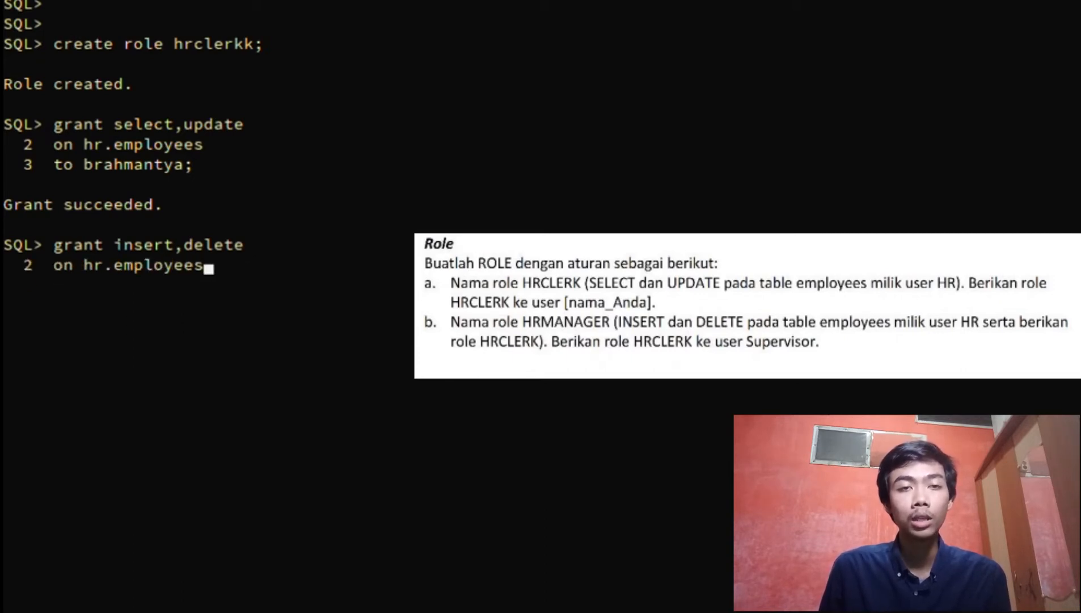
key("Return")
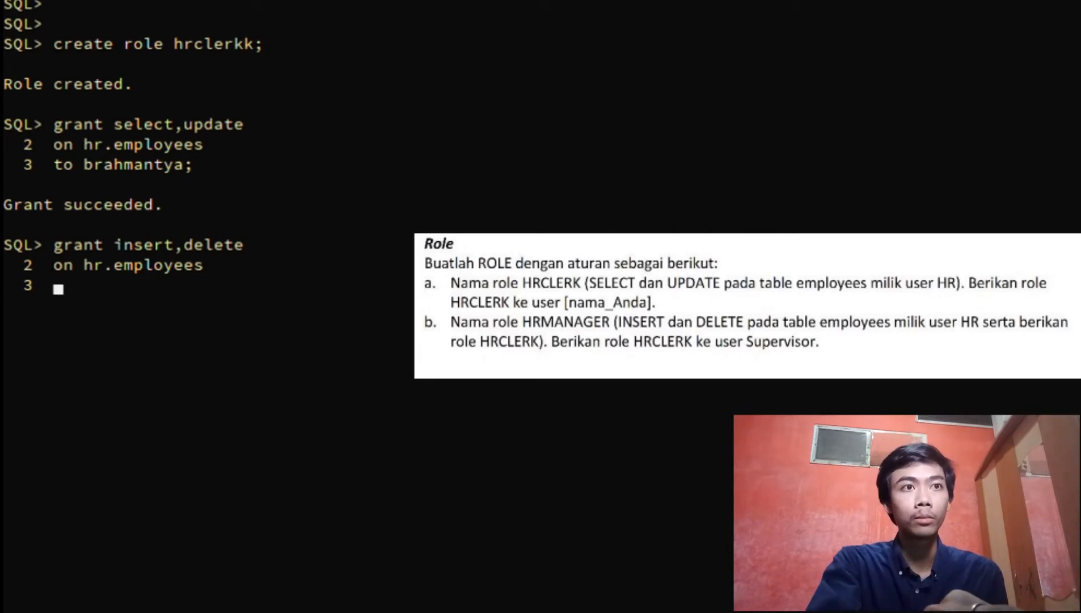
type("to ")
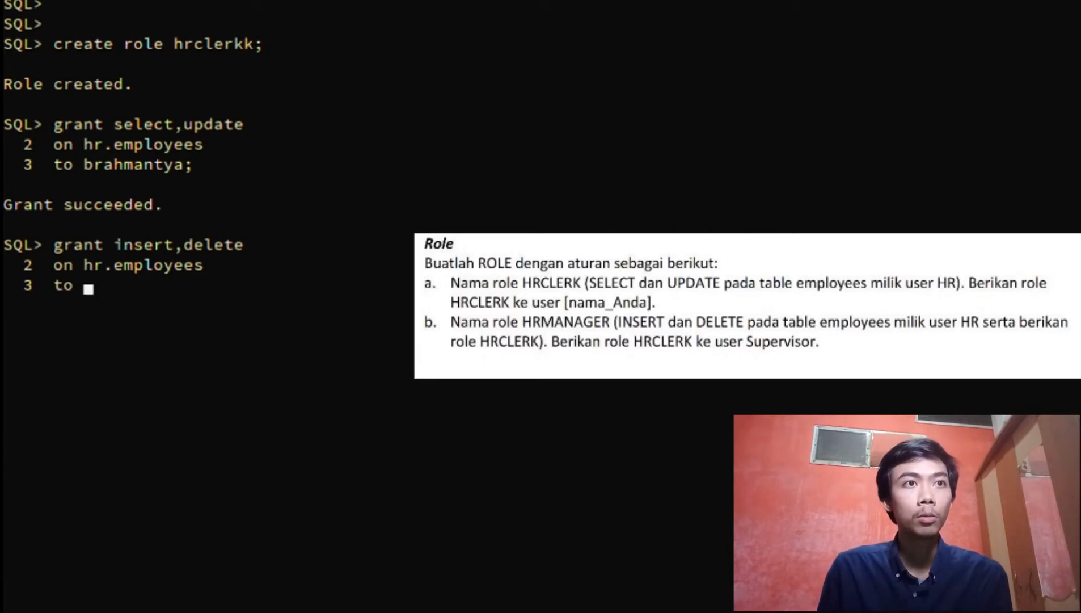
type("superv")
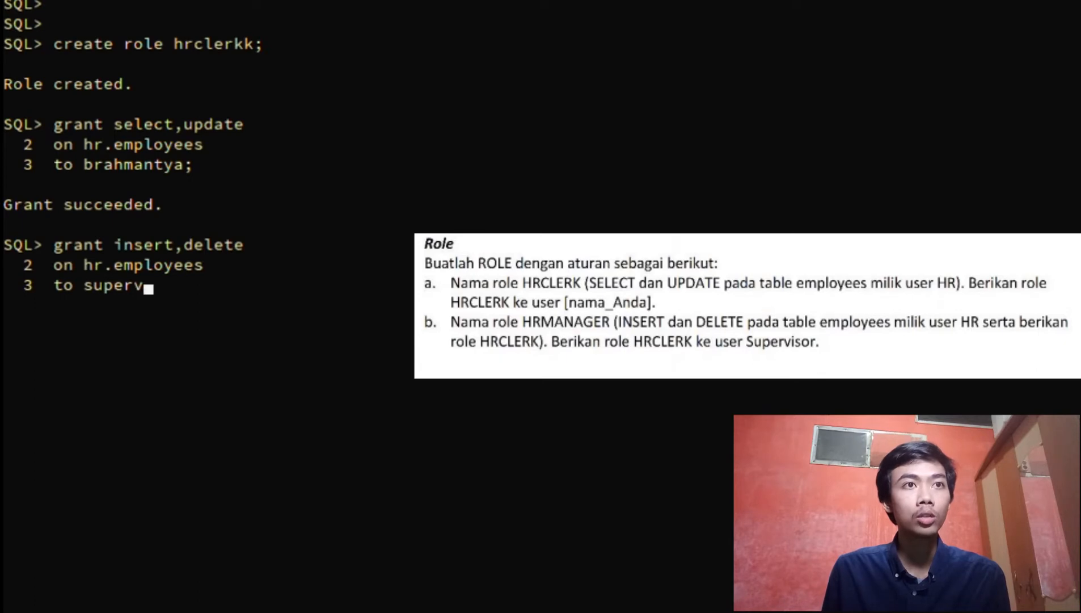
type("iso")
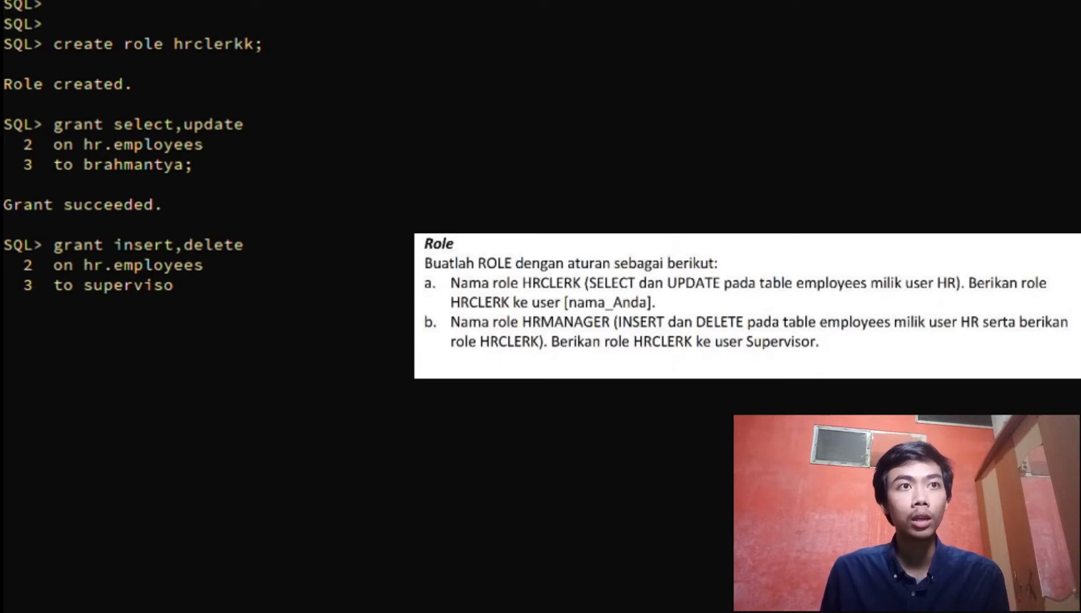
type("rr;")
key("Return")
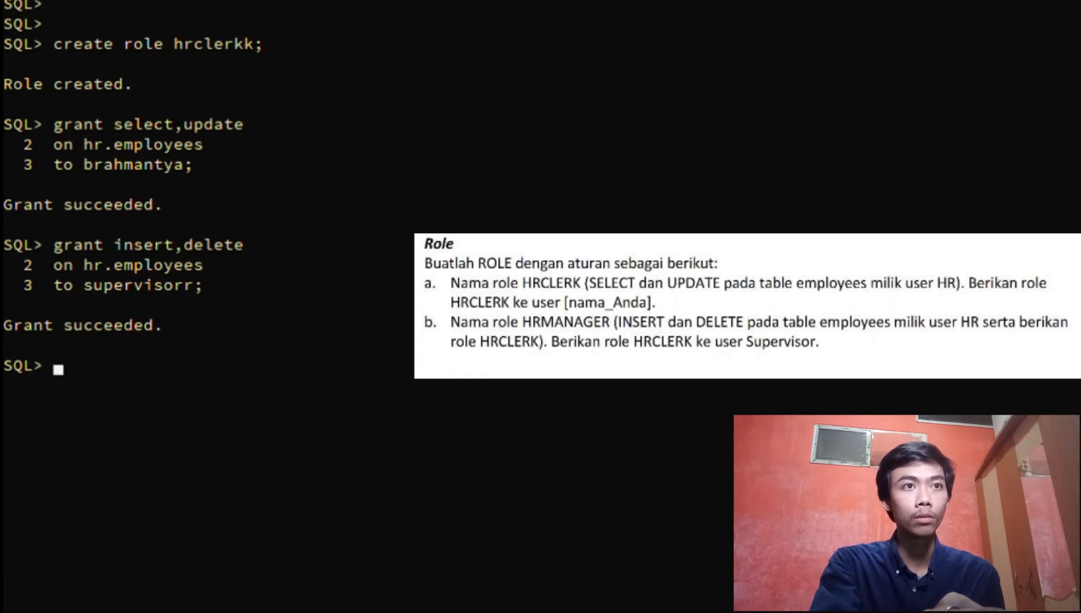
type("create ")
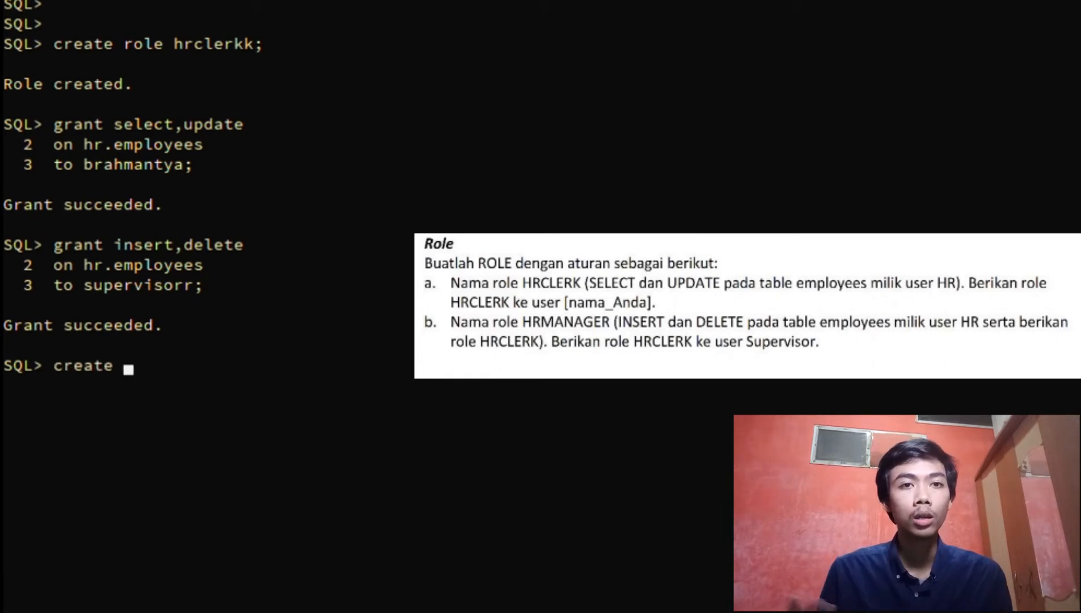
type("role")
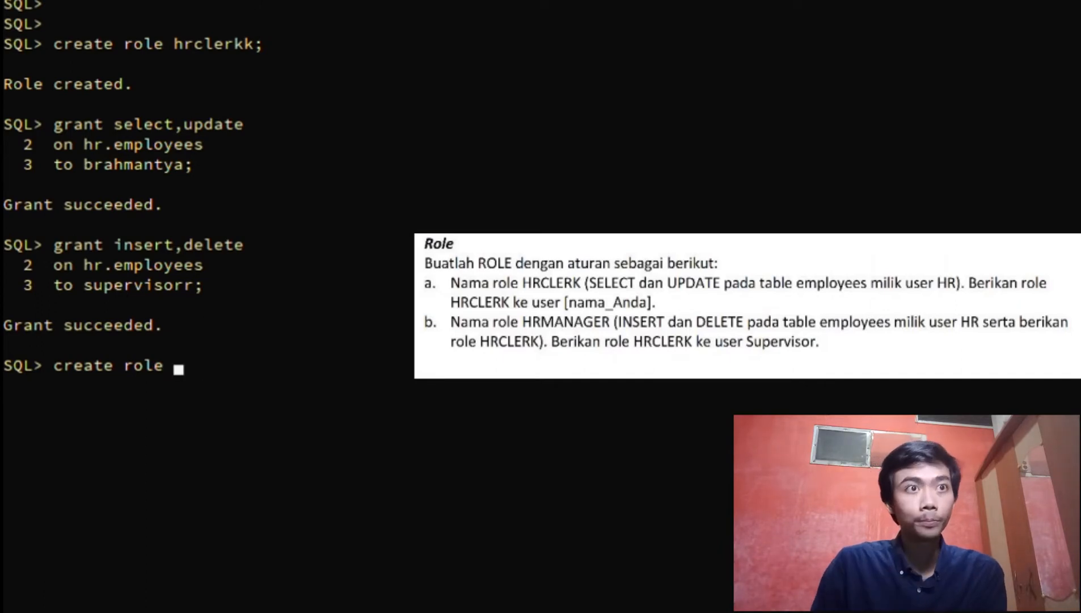
type(" hr")
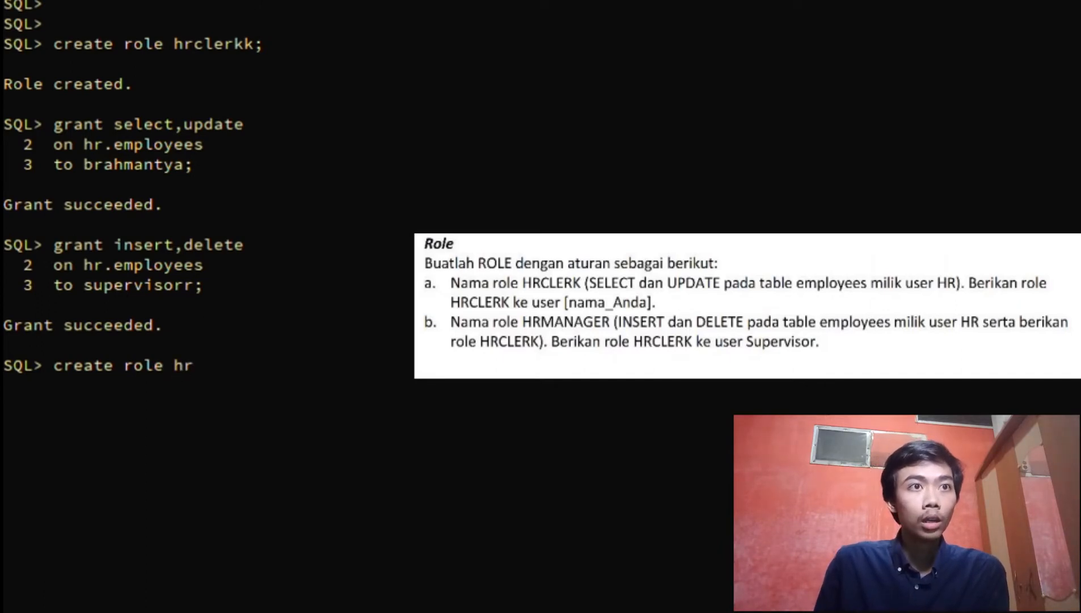
type("manager")
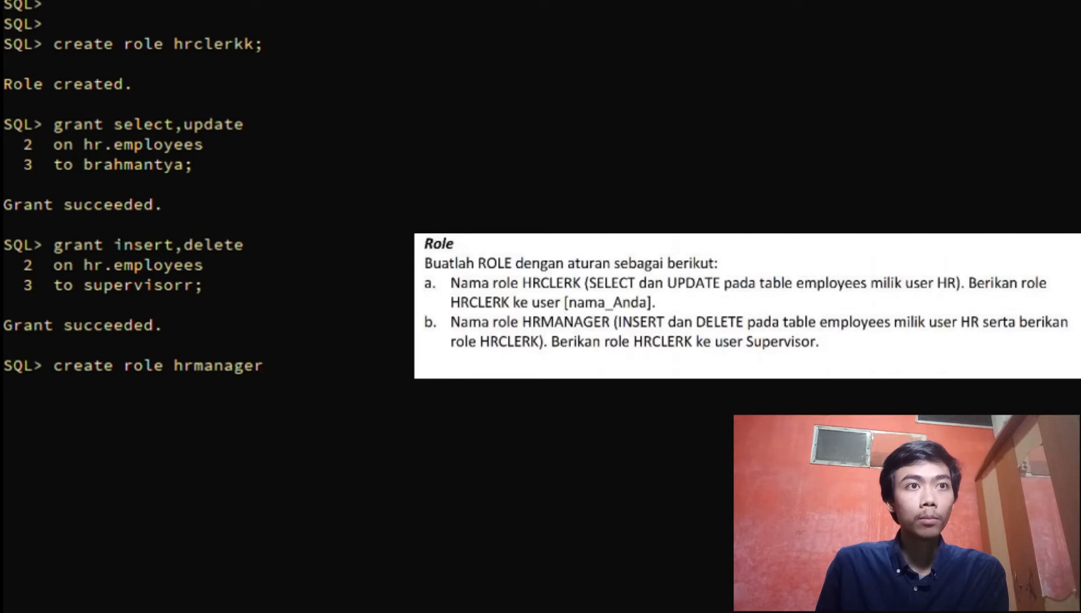
type("r")
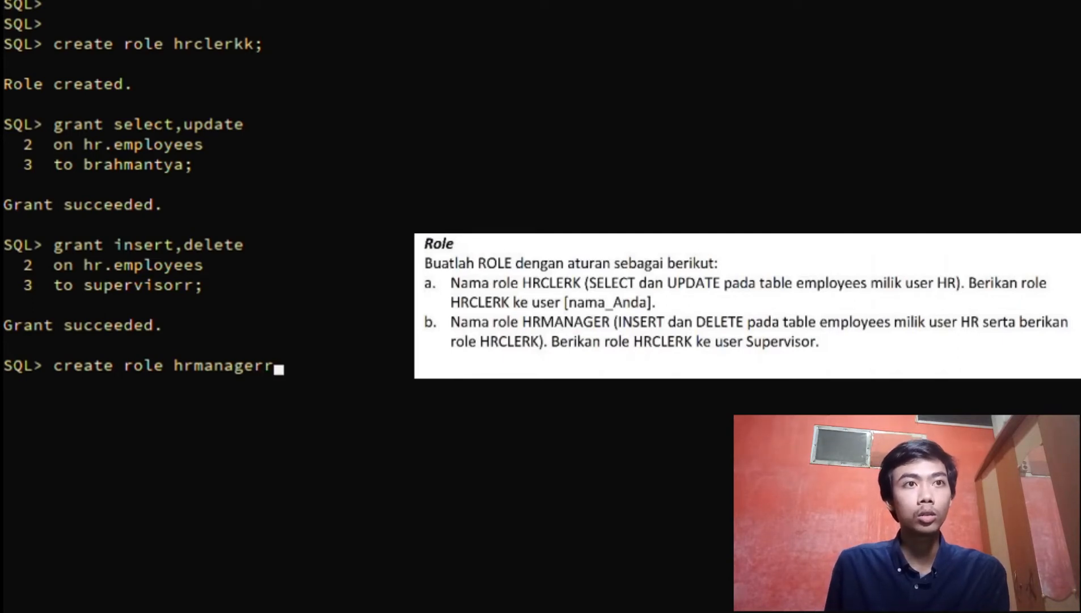
type(";")
Run create role hrmanagerr, then grant hrmanagerr to hrclerk and to supervisor
key("Return")
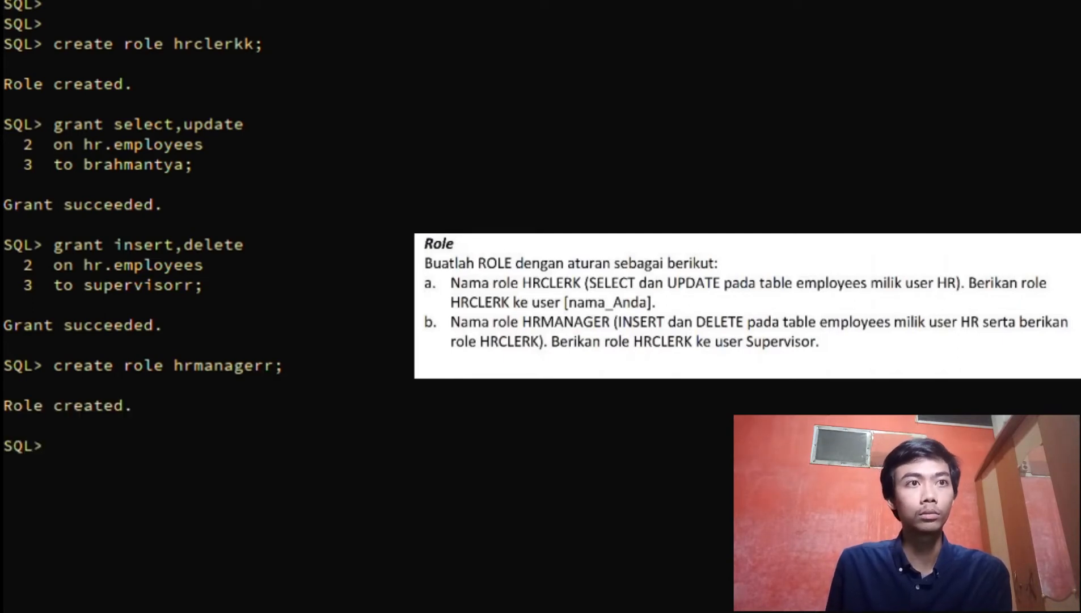
type("gra")
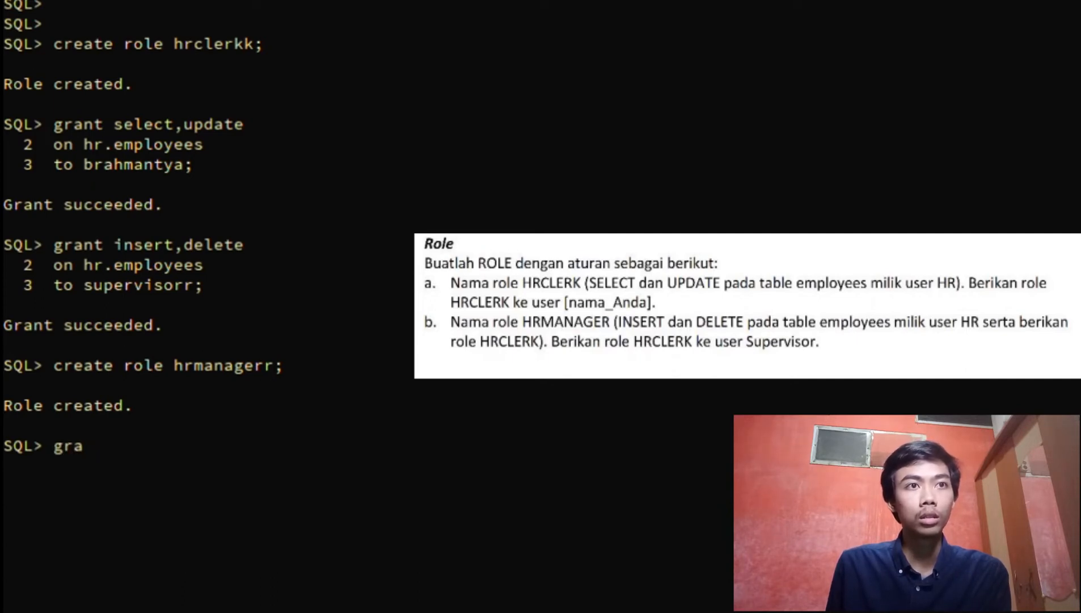
type("nt")
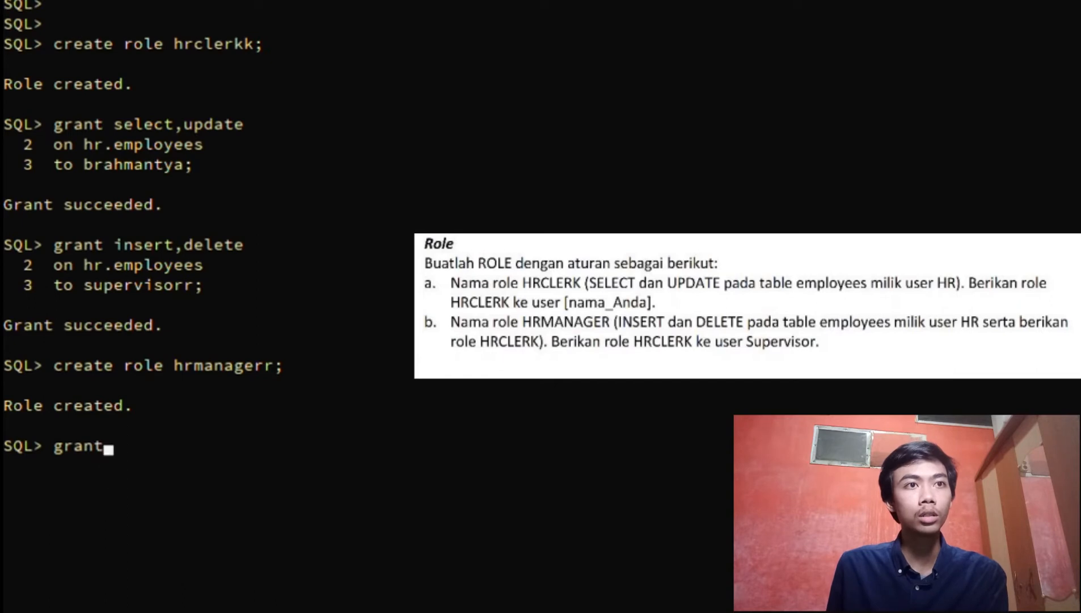
type(" hrm")
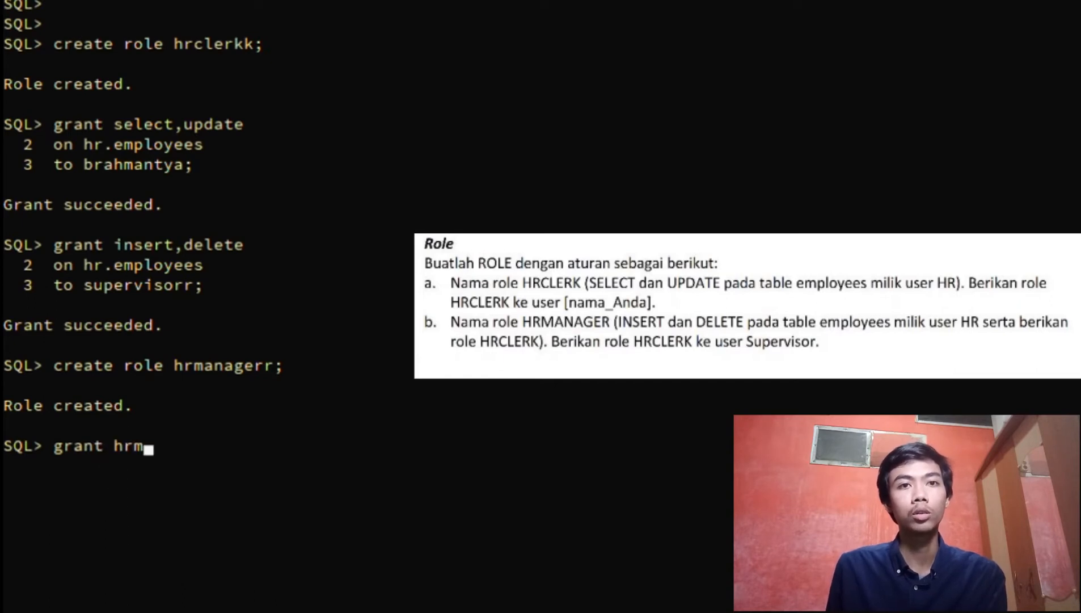
type("anagerr")
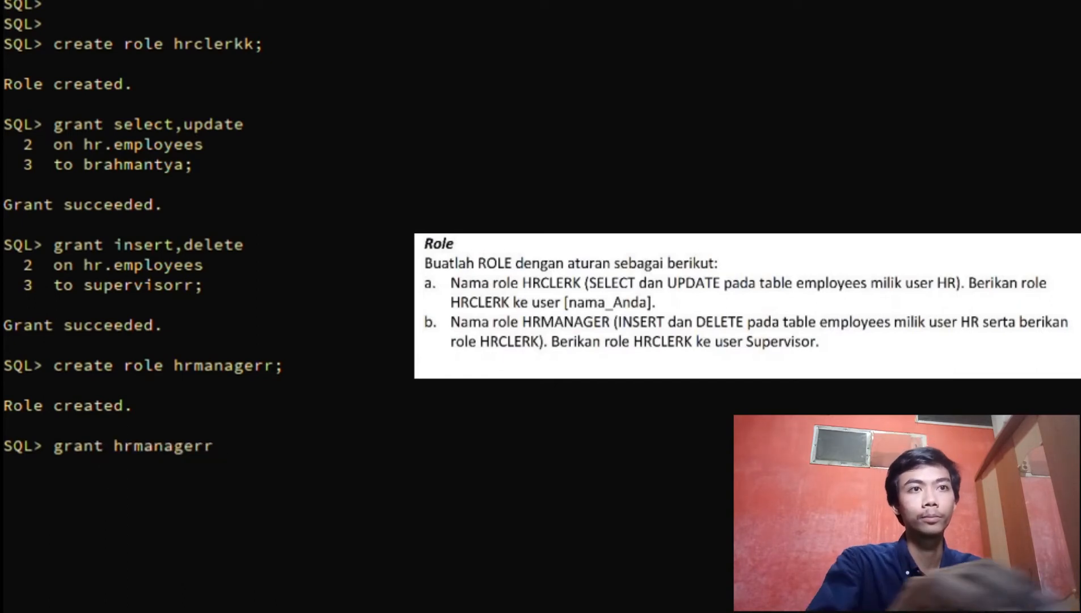
type(" to ")
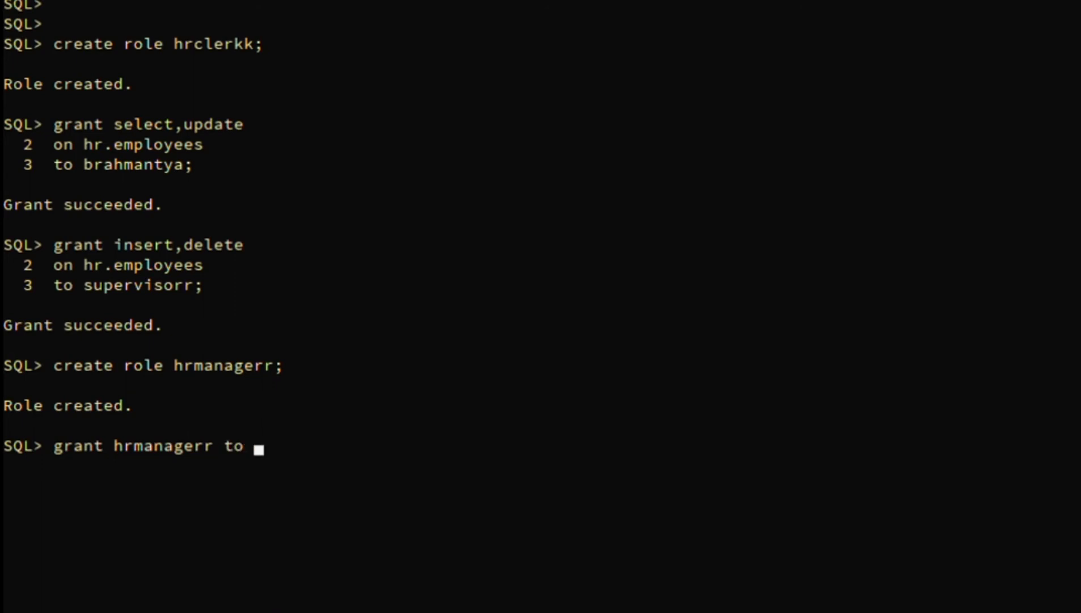
type("hrclerk;")
key("Return")
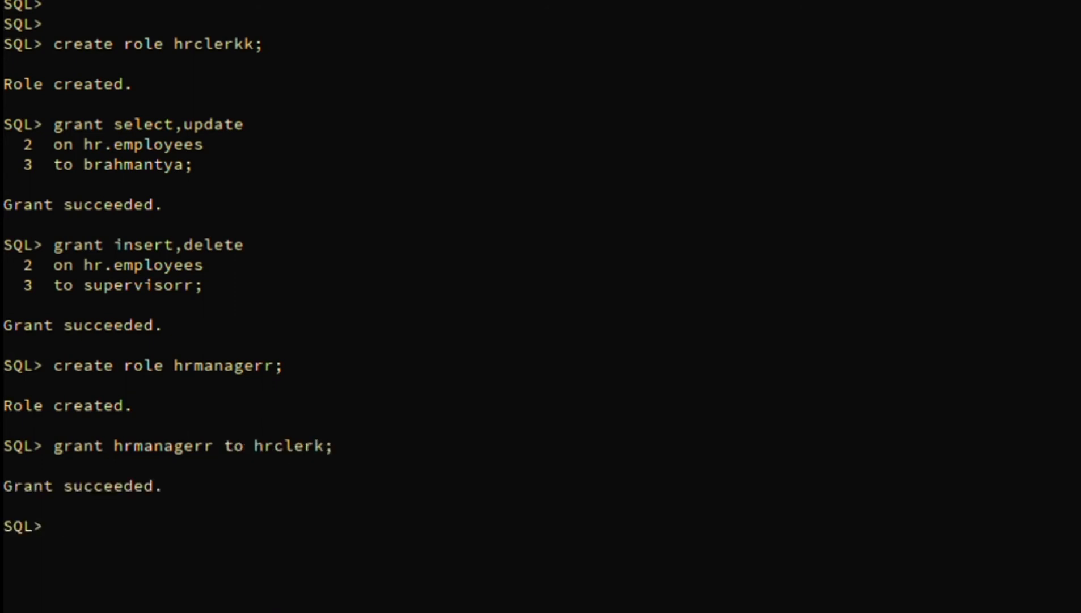
type("grant hrmanagerr")
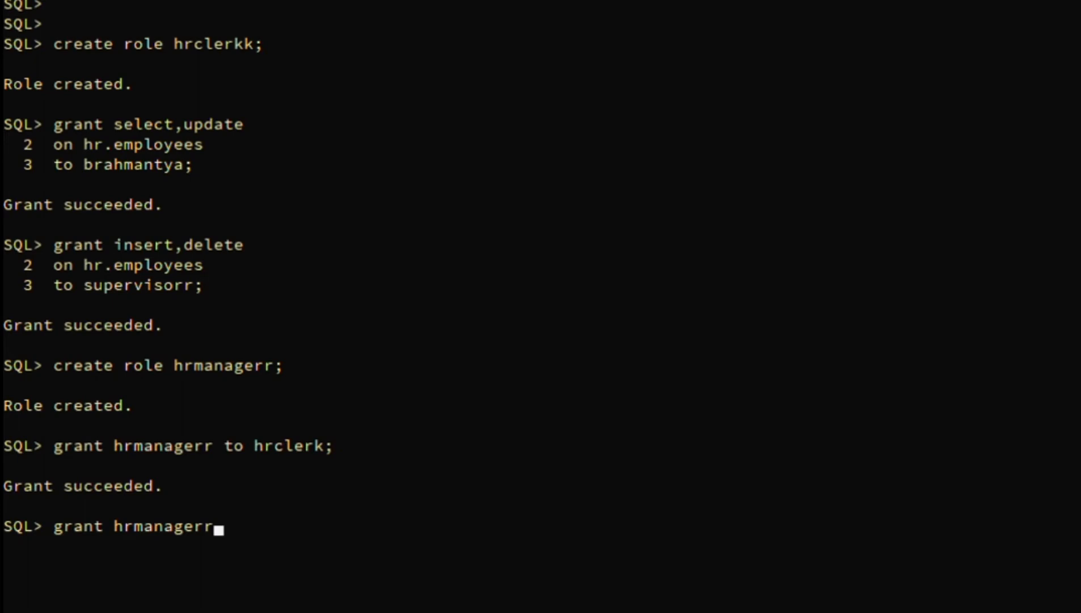
type(" to super")
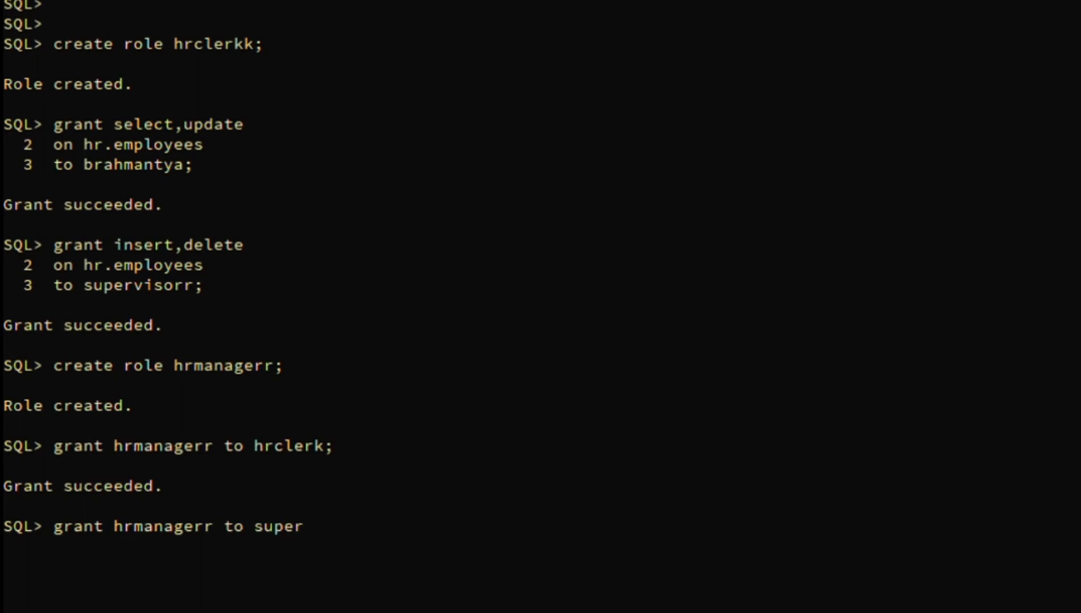
type("visor;")
key("Return")
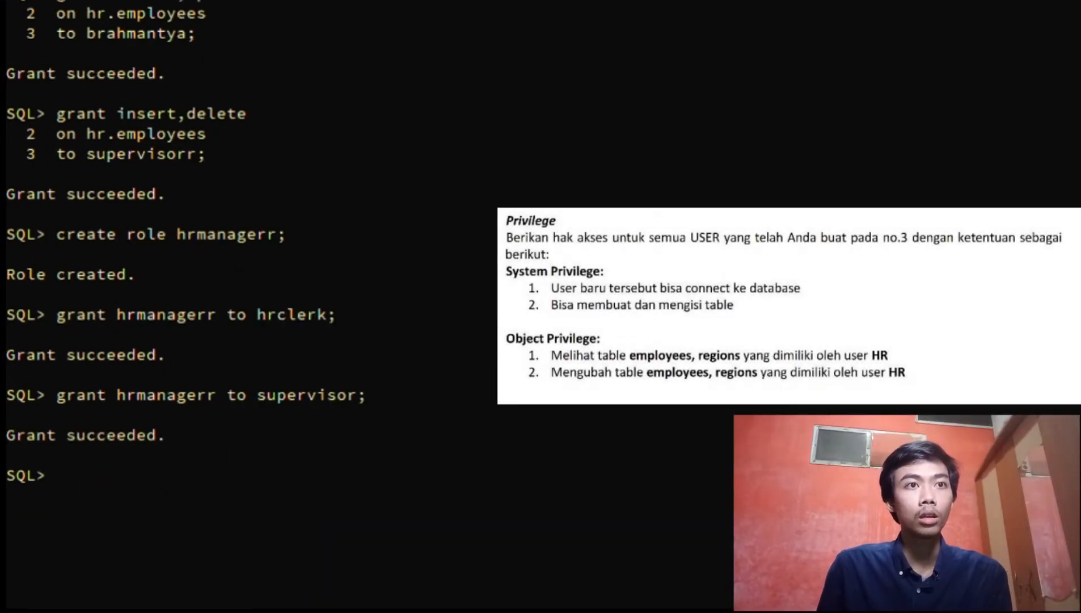
Grant CREATE SESSION and CREATE TABLE to the student's user and supervisorr
type("gra")
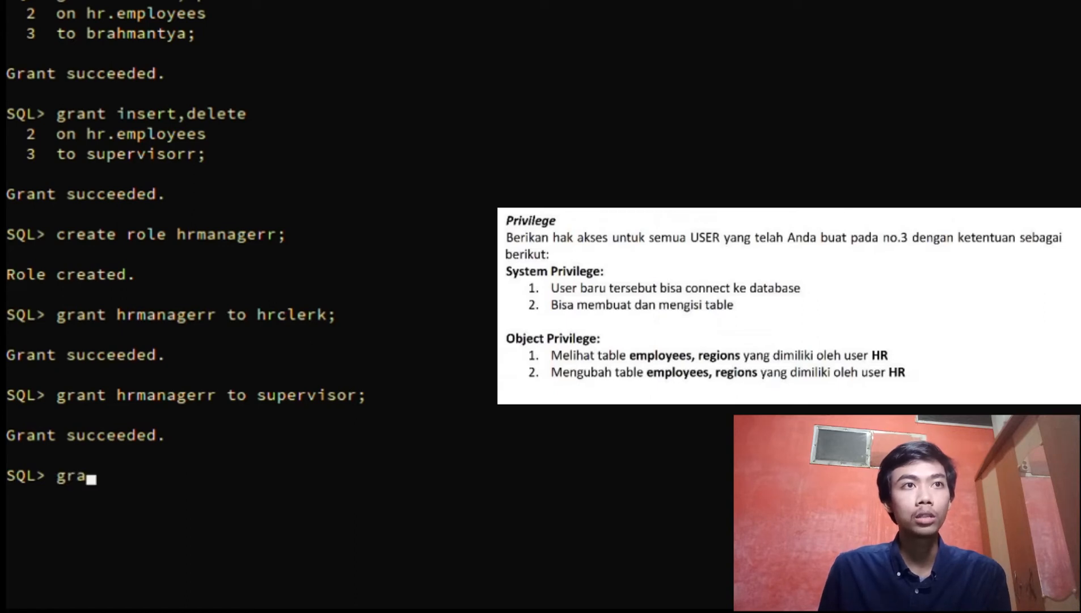
type("n")
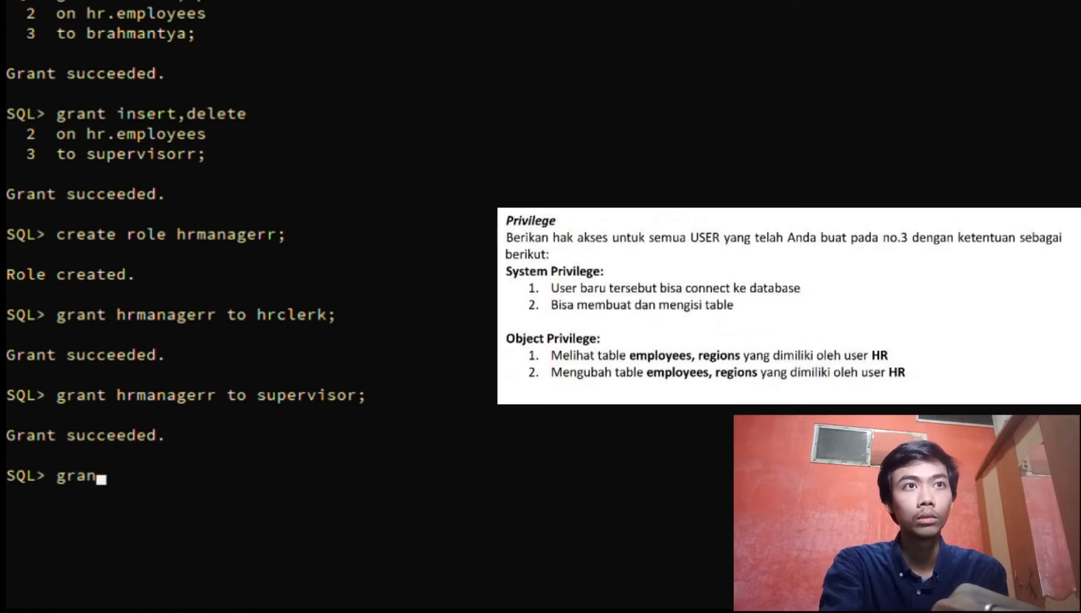
type("t")
type("create")
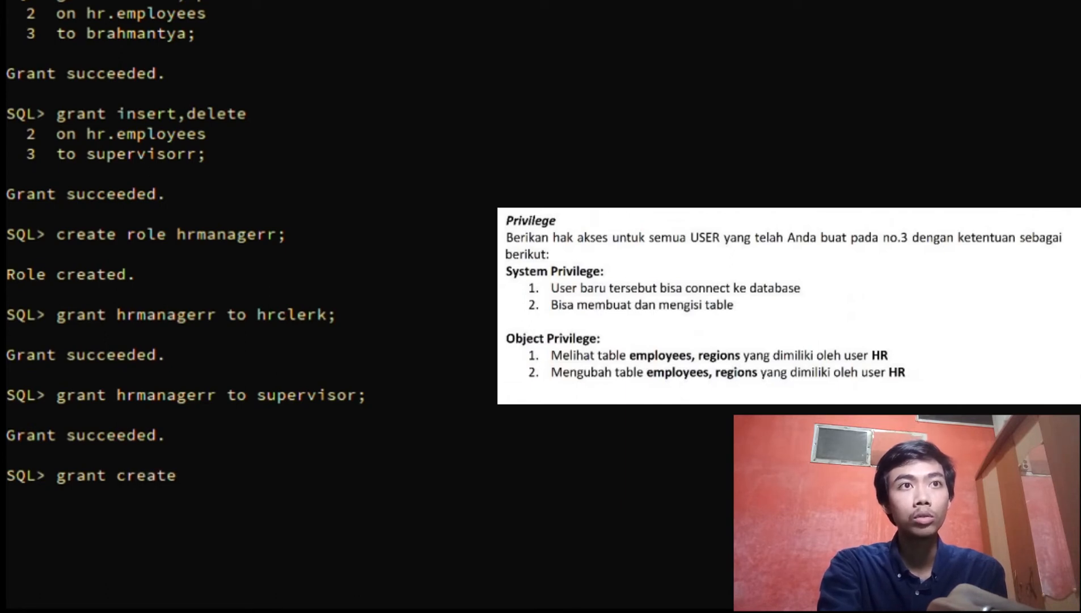
type(" sess")
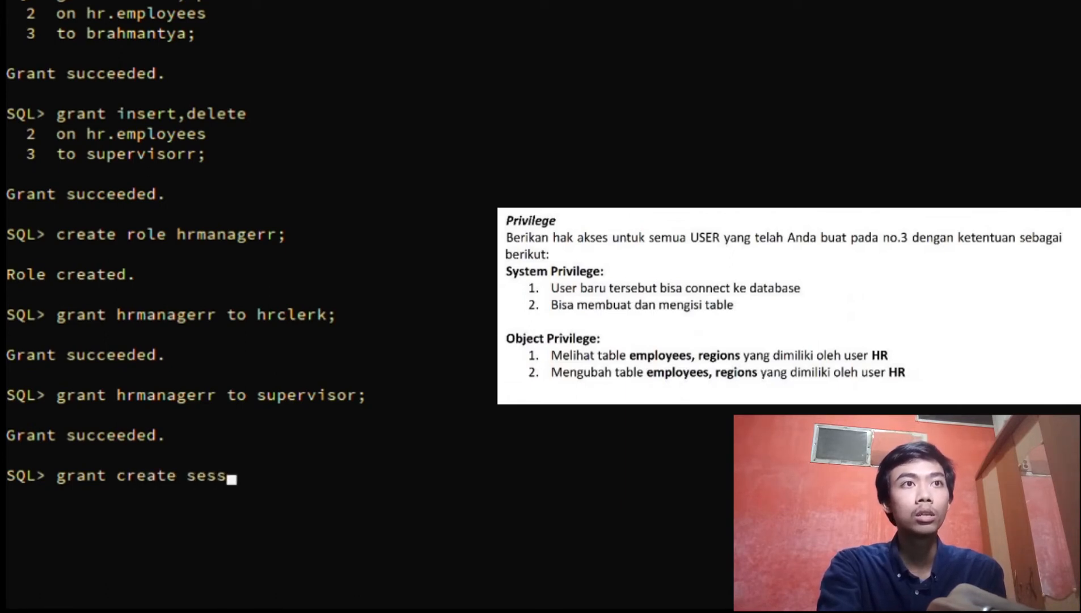
type("ion")
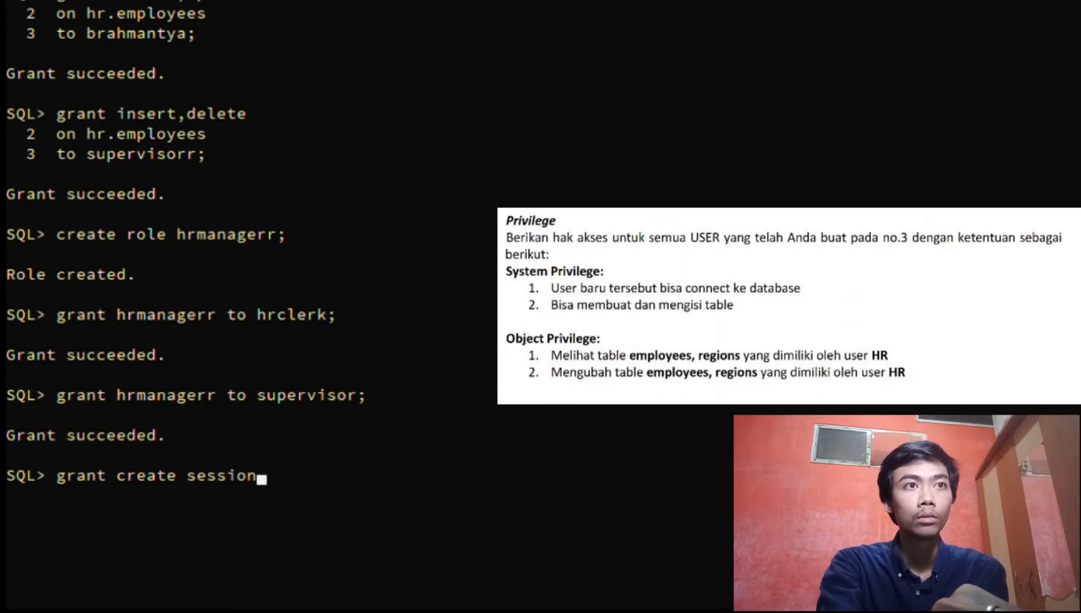
type(",")
type("create")
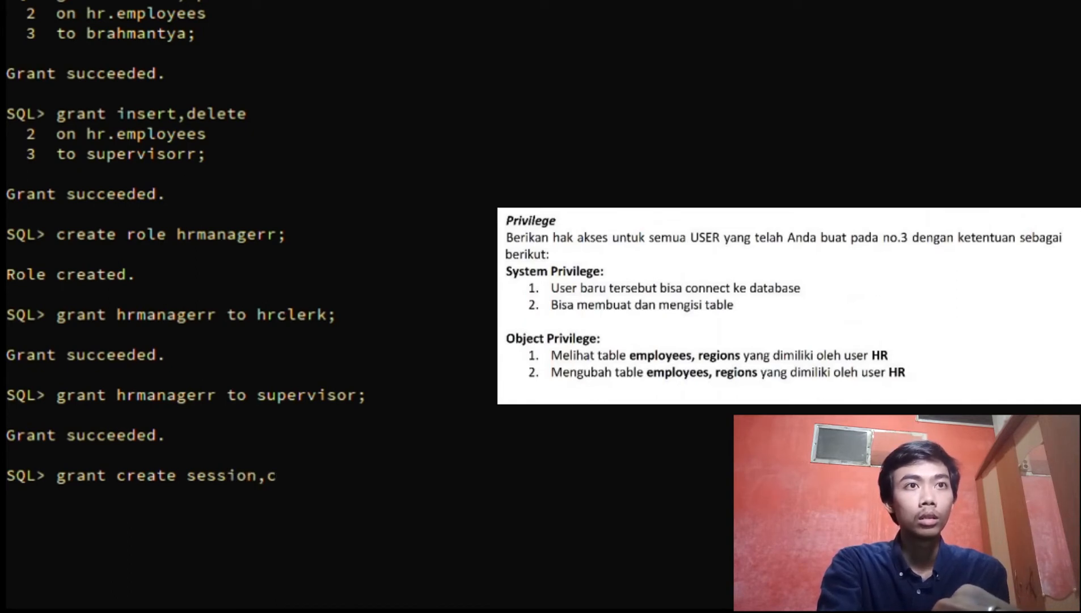
type(" table")
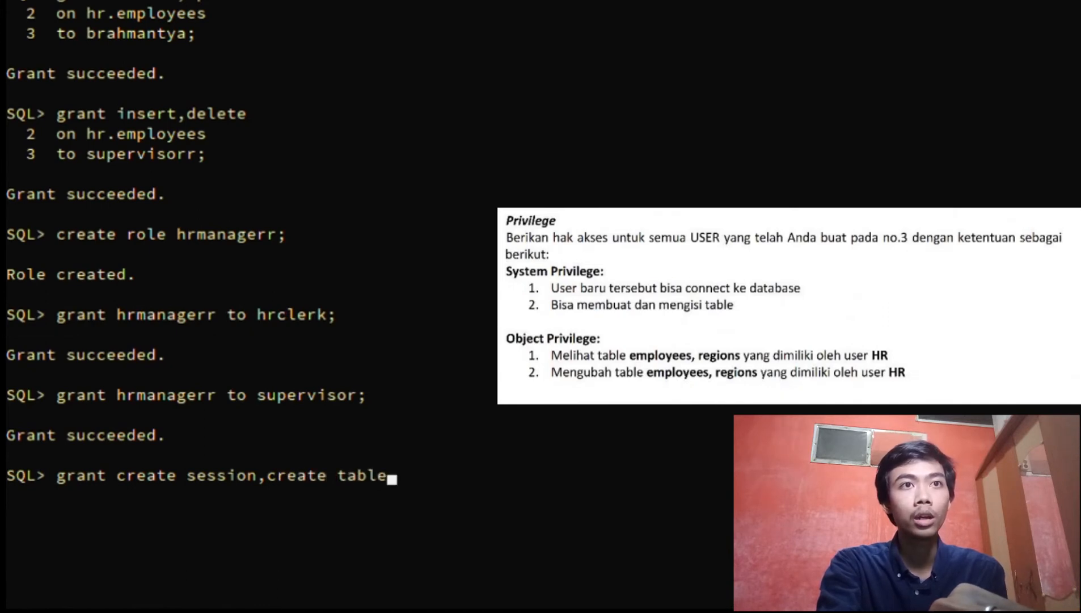
key("Return")
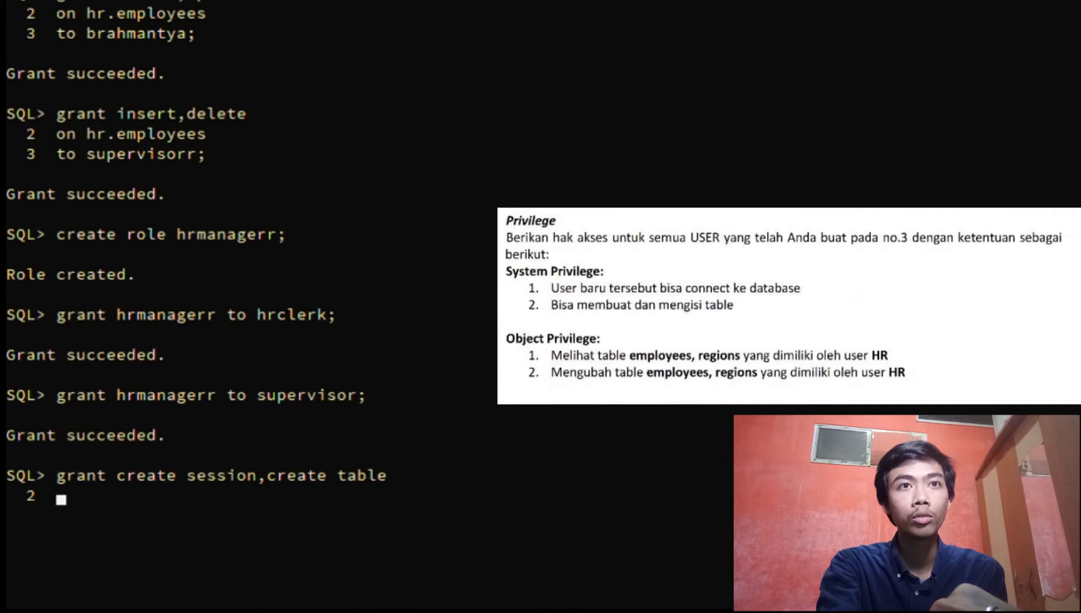
type("to brahman")
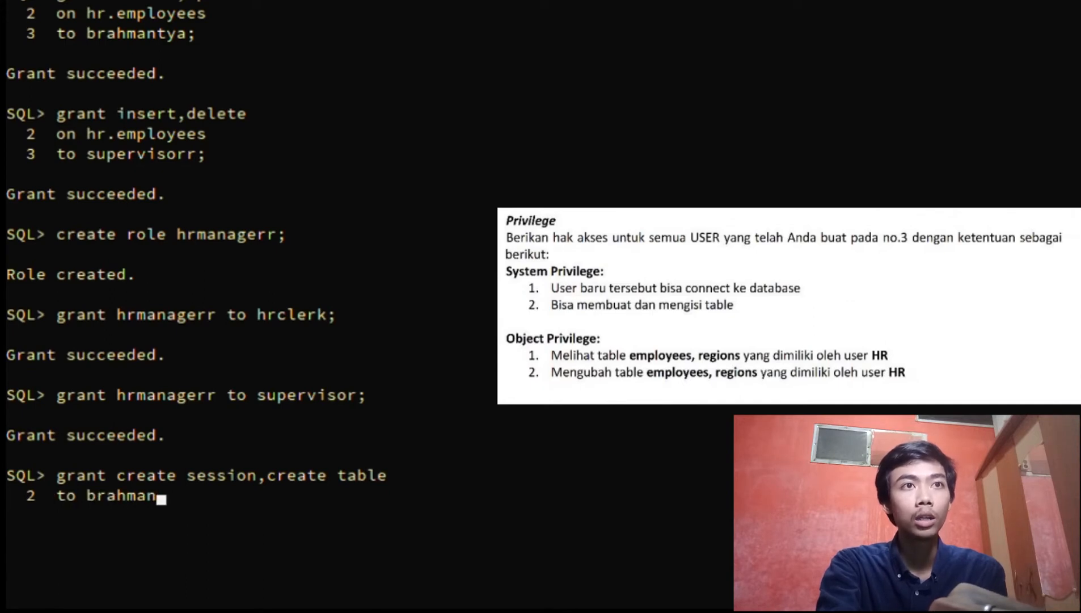
type("tya,")
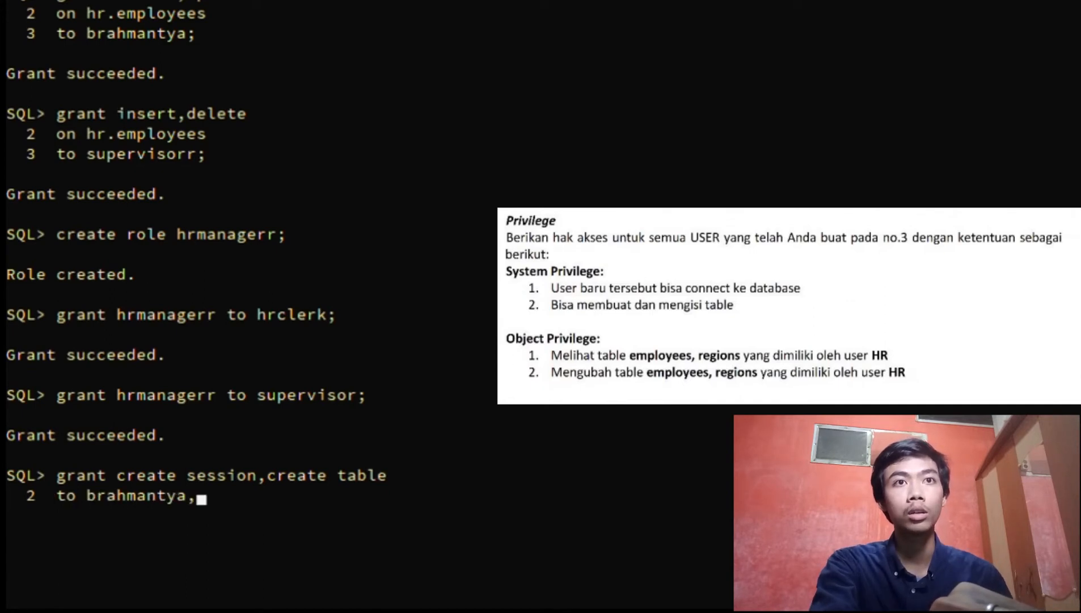
type("super")
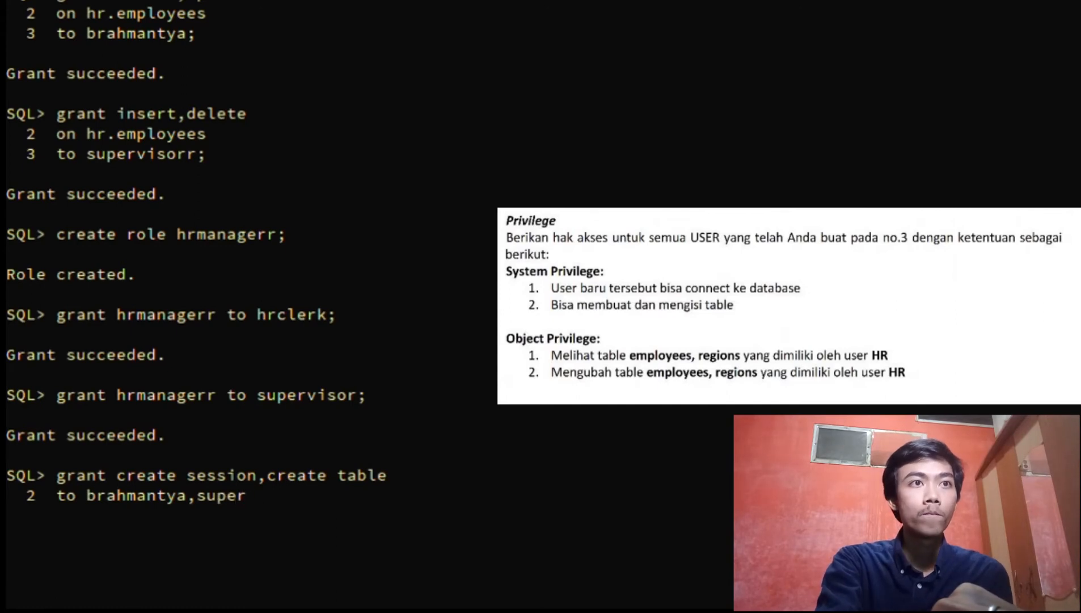
type("vi")
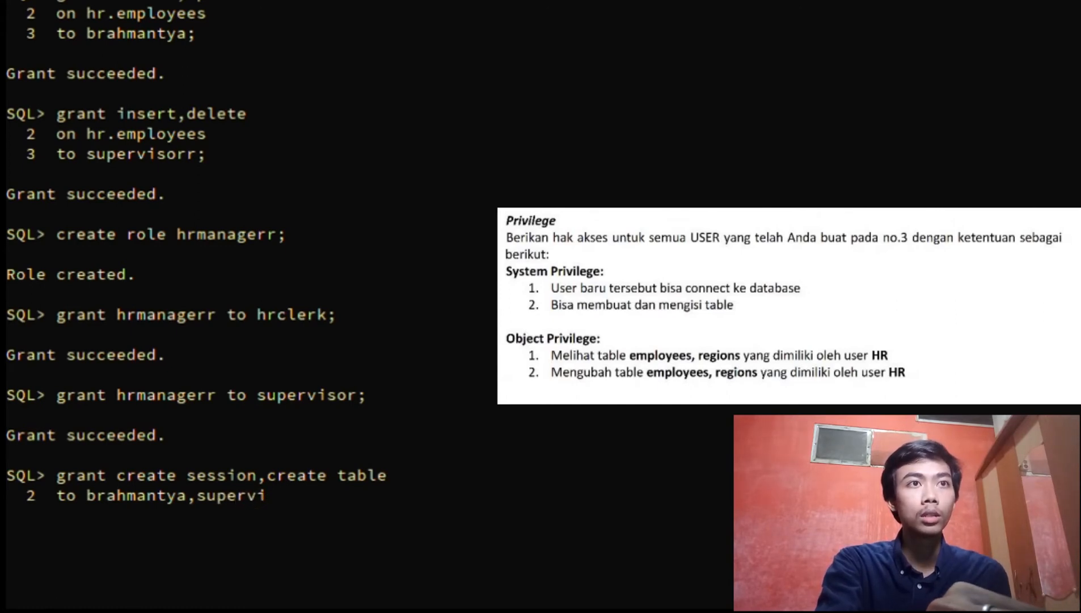
type("so")
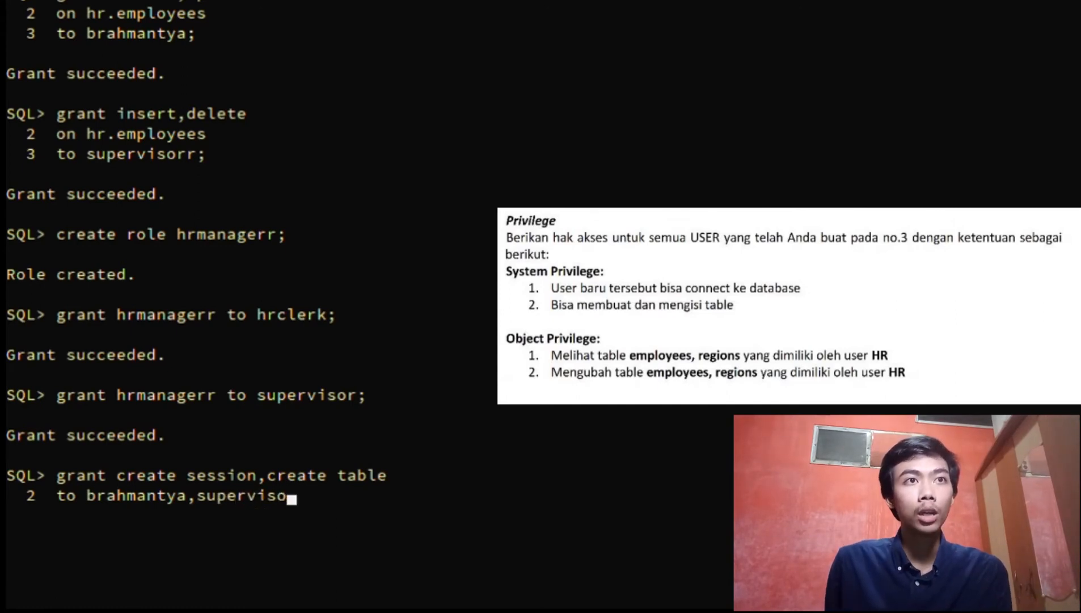
type("rr")
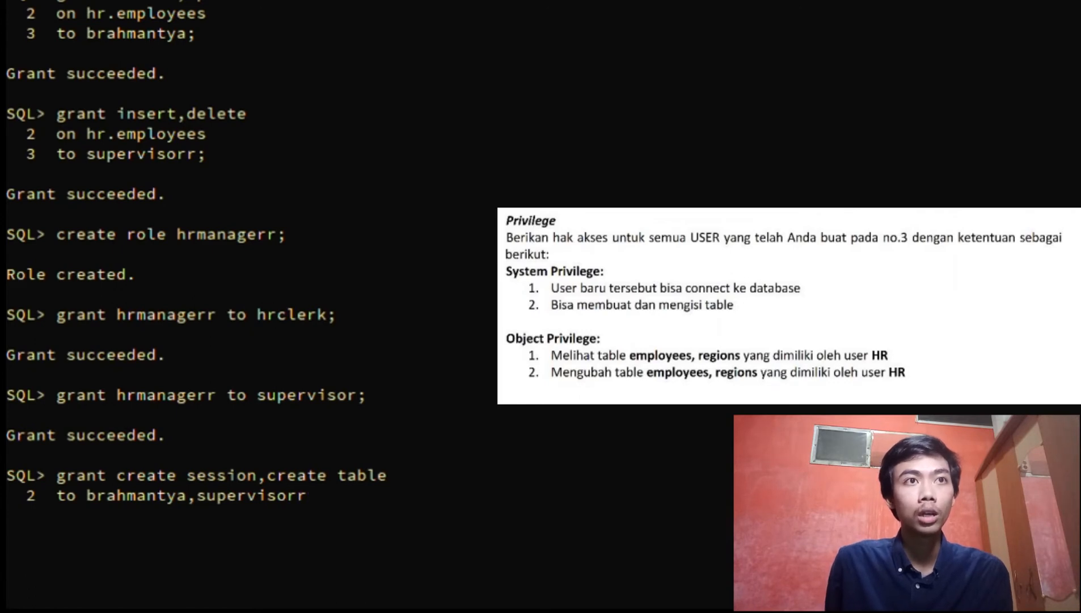
type(";")
key("Return")
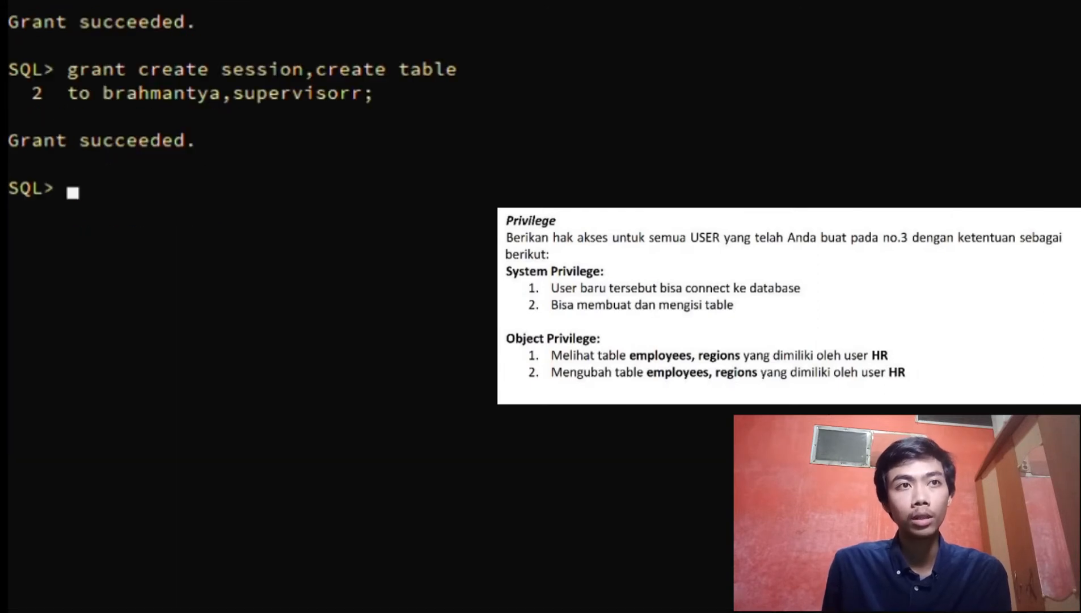
Grant SELECT on hr.employees to the personal user and supervisorr
type("gra")
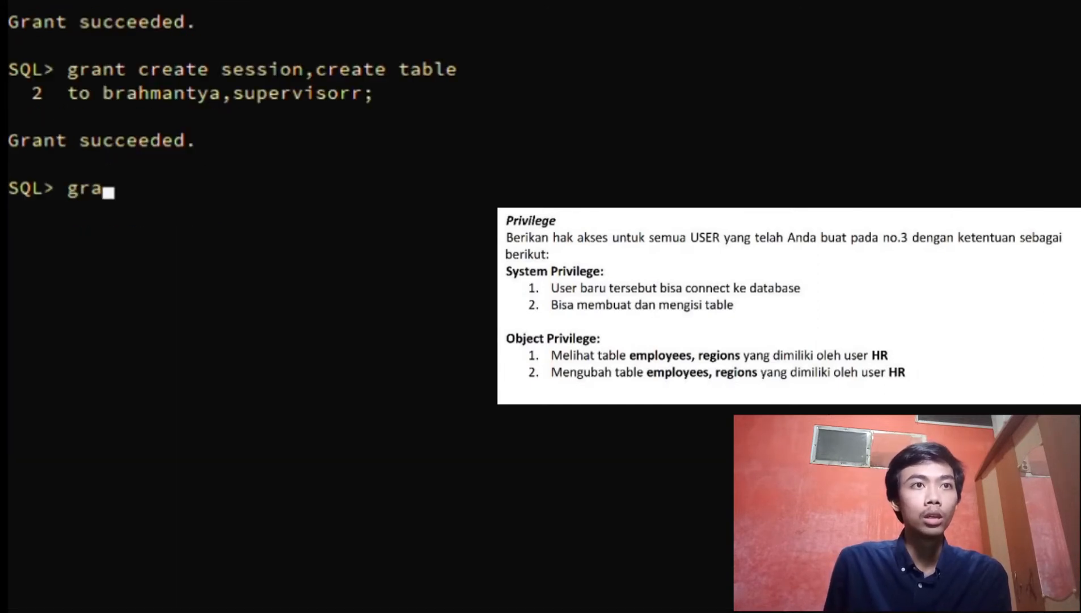
type("nt sele")
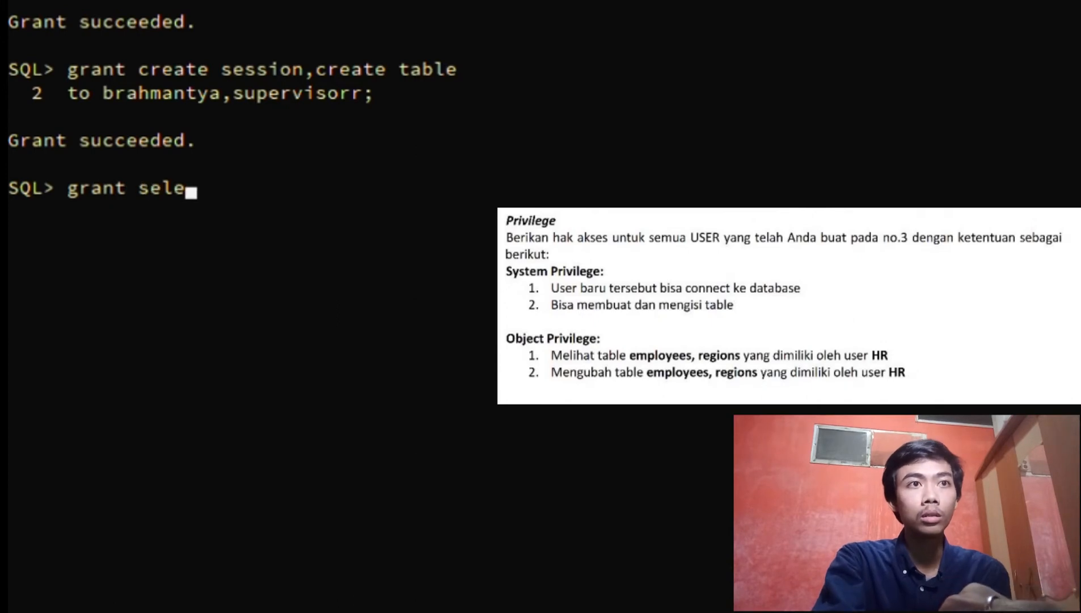
type("ct")
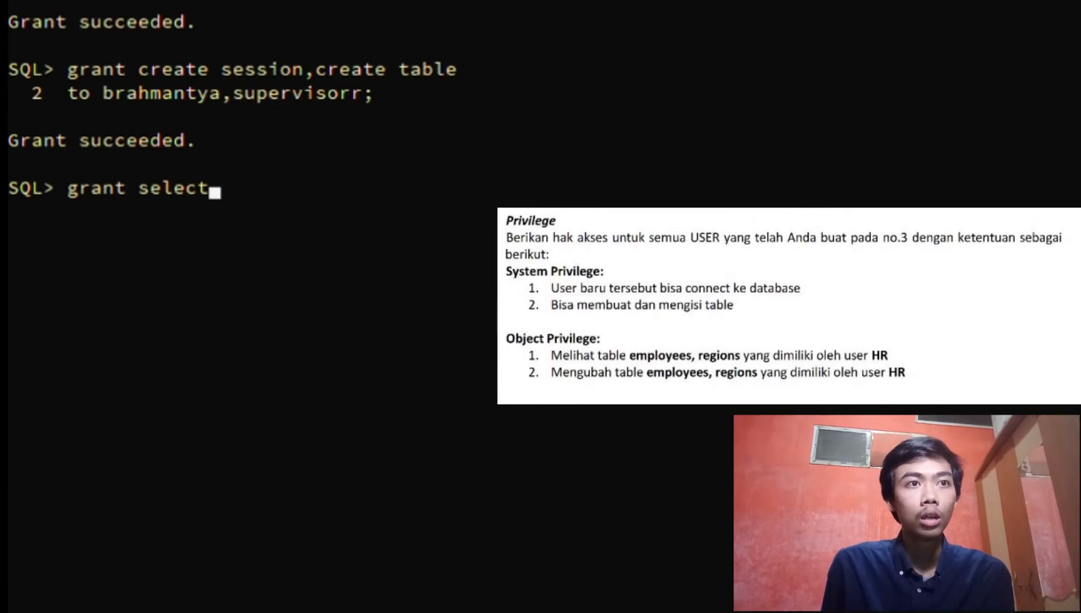
key("Return")
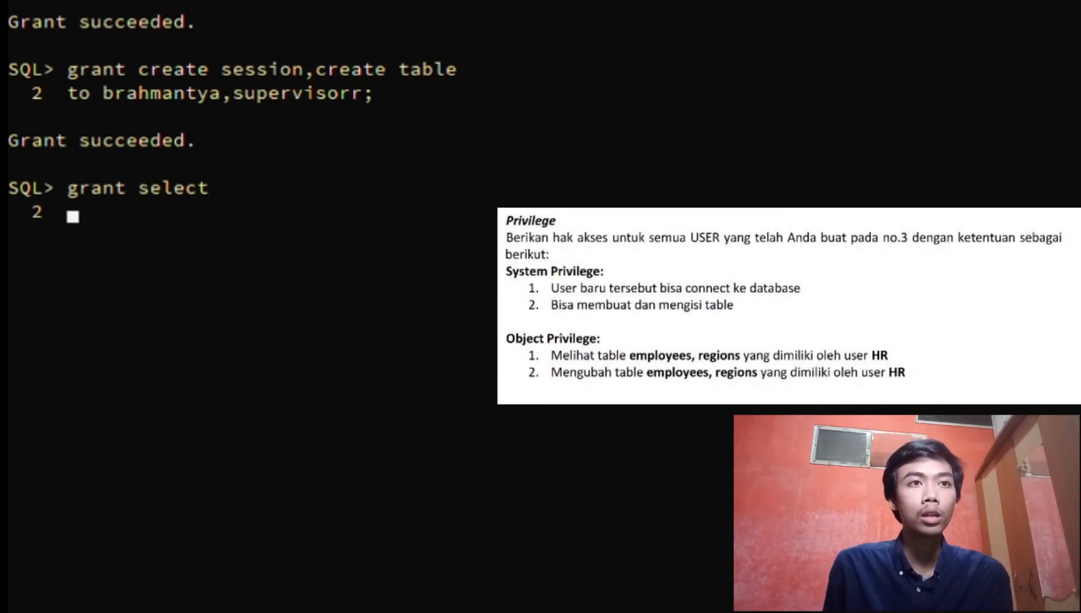
type("on")
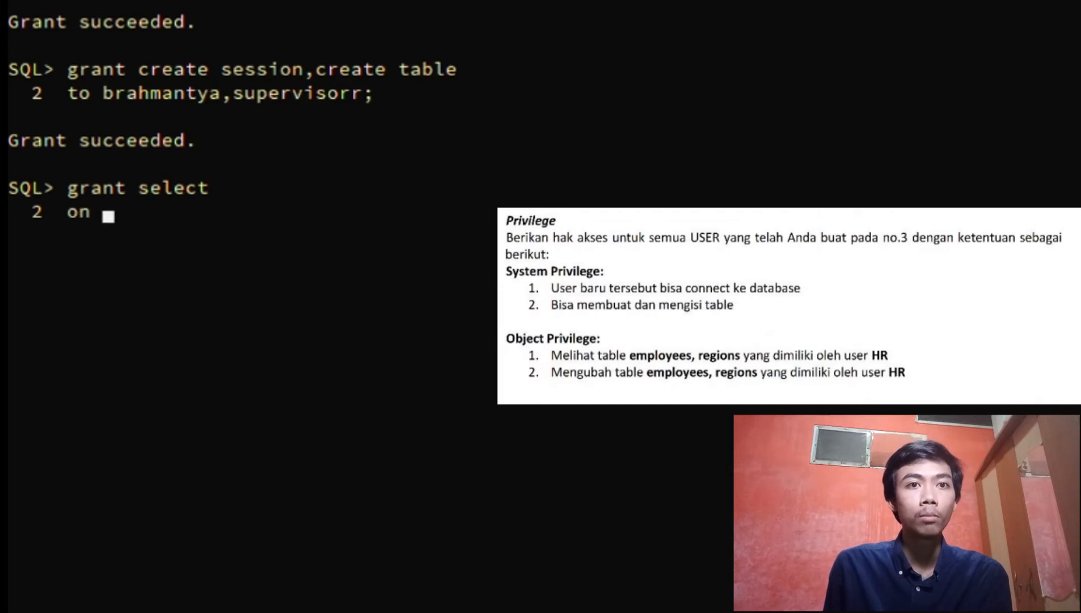
type(" hr")
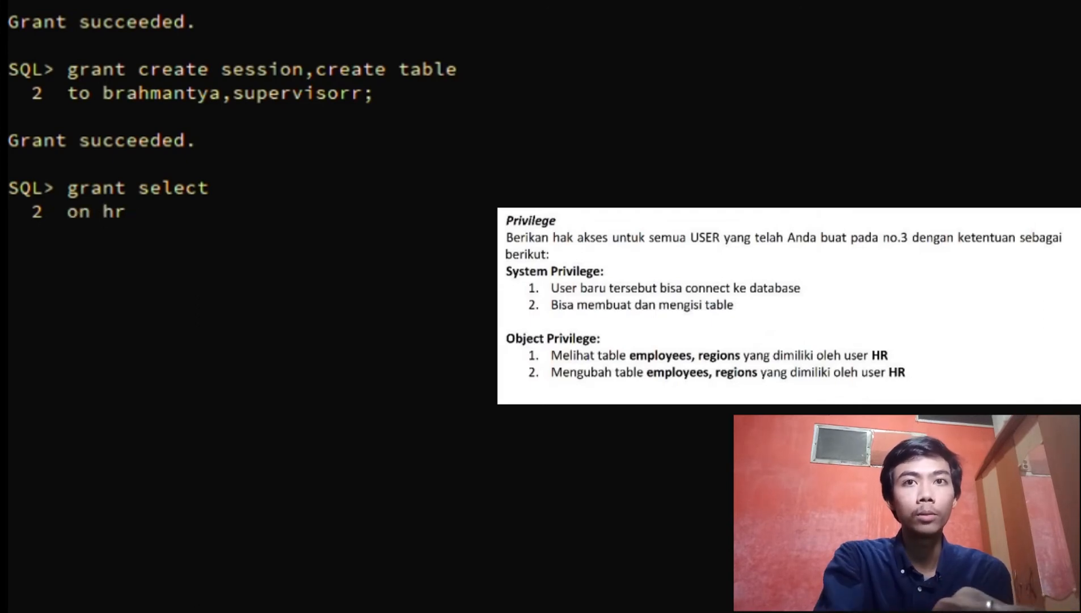
type(".employees")
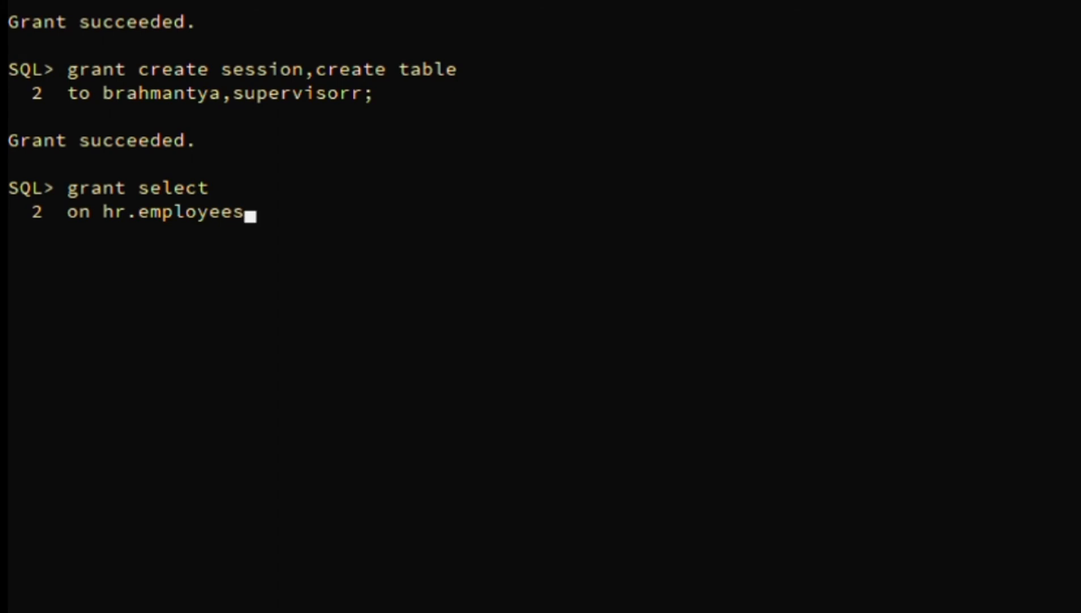
key("Return")
type("to brahmant")
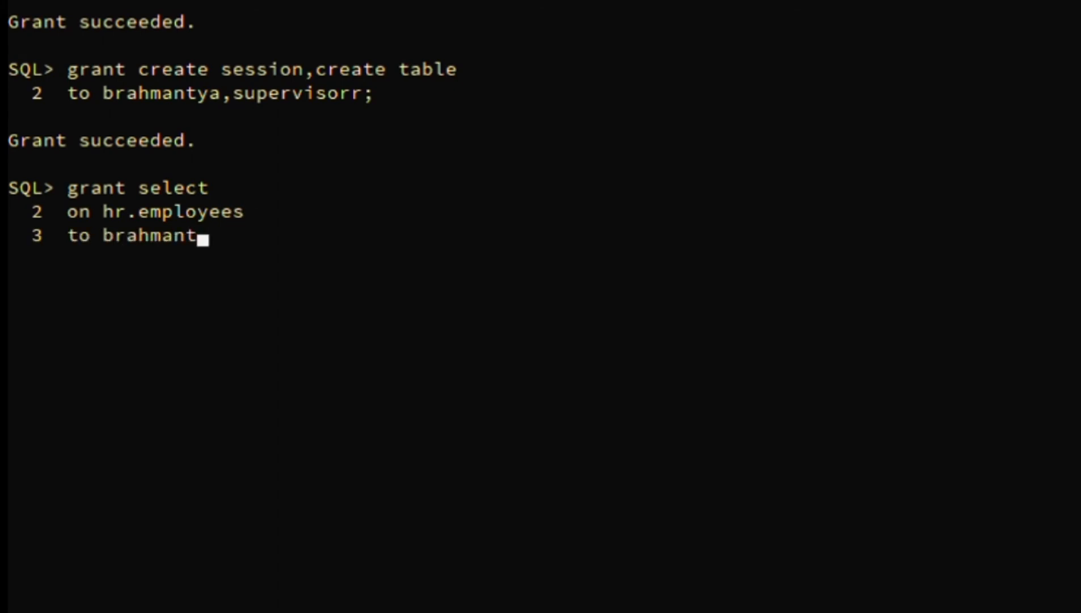
type("ya,supervisorr")
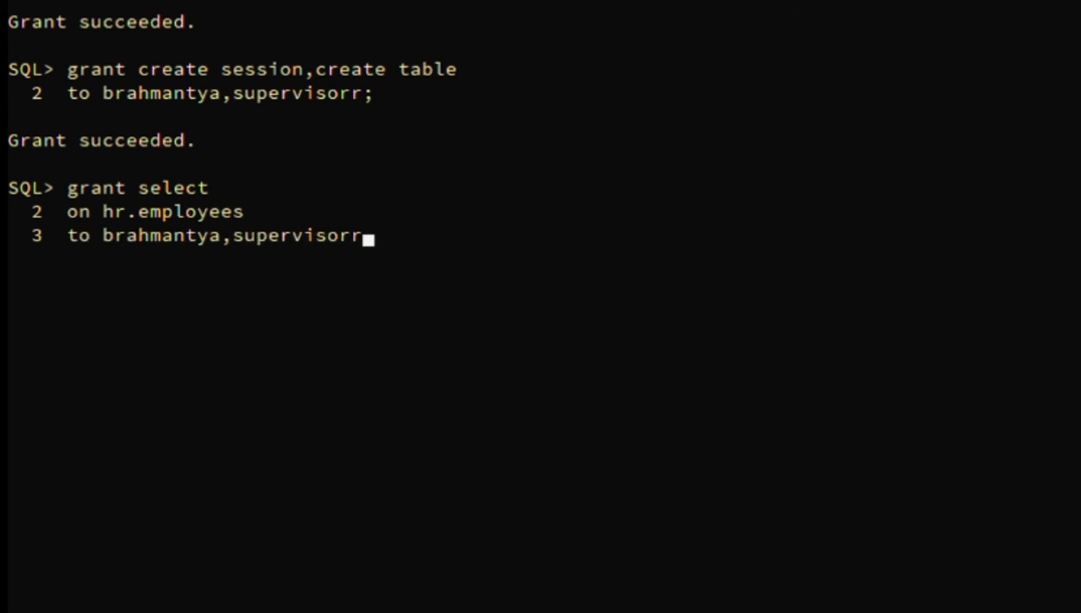
type(";")
key("Return")
Grant SELECT on hr.regions to the personal user and supervisorr
type("grant ")
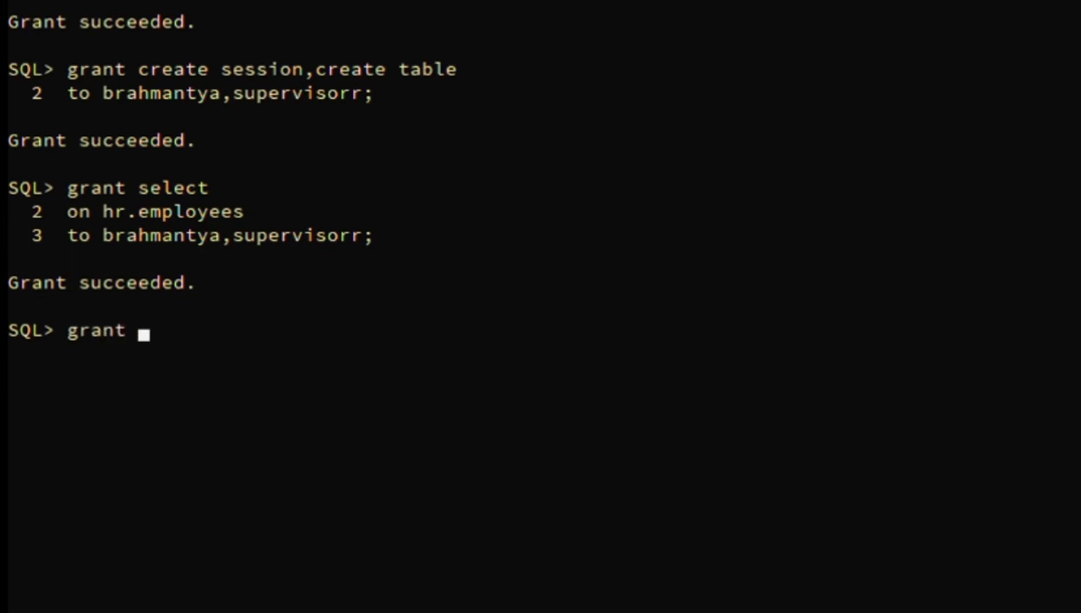
type("select")
key("Return")
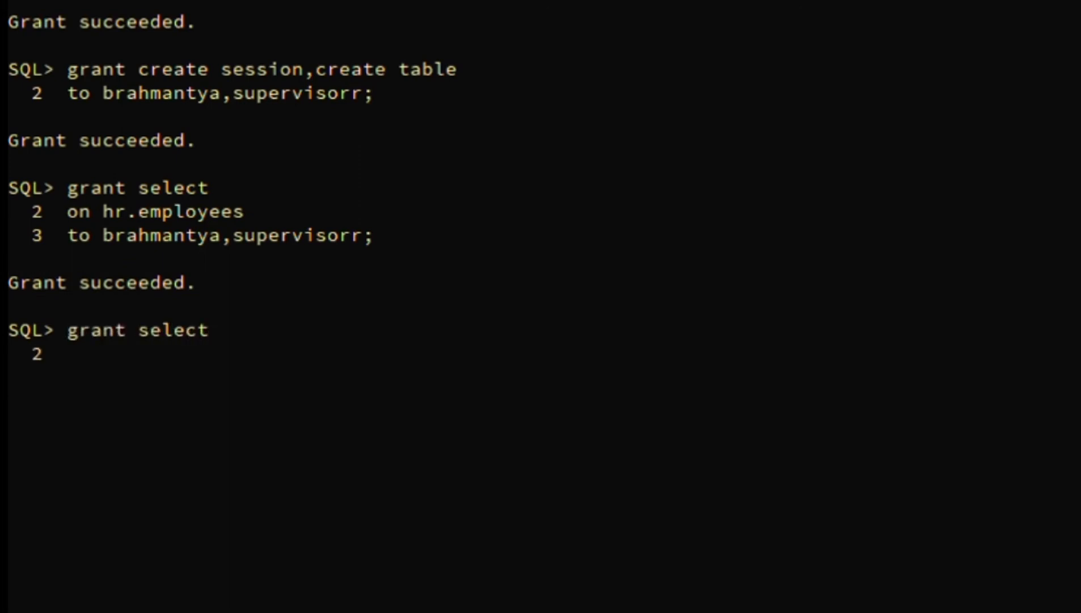
type("on hr.regions")
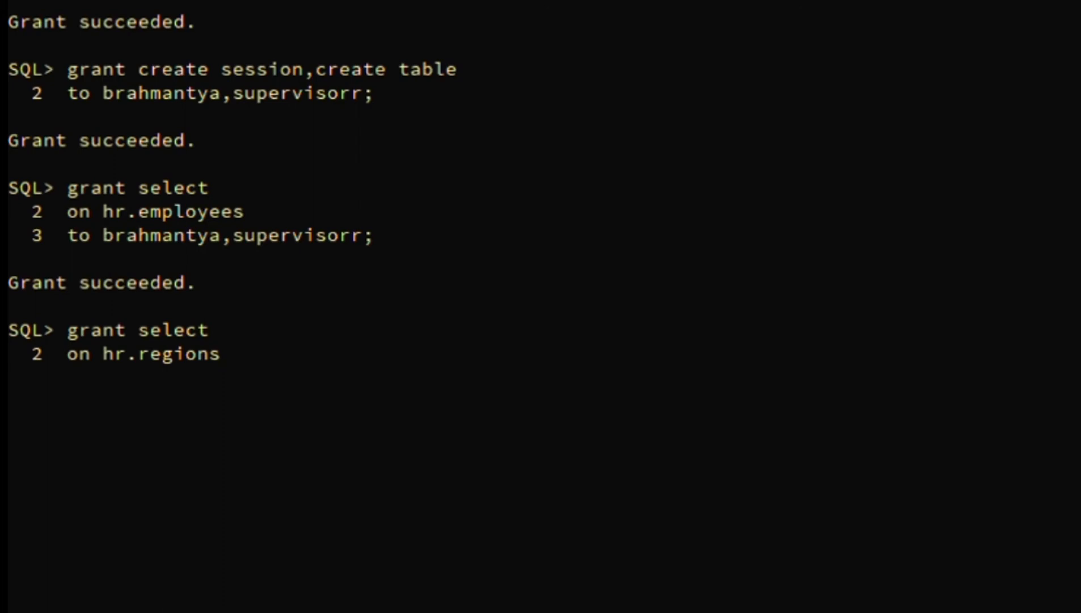
key("Return")
type("to brahmantya,supervisorr;")
key("Return")
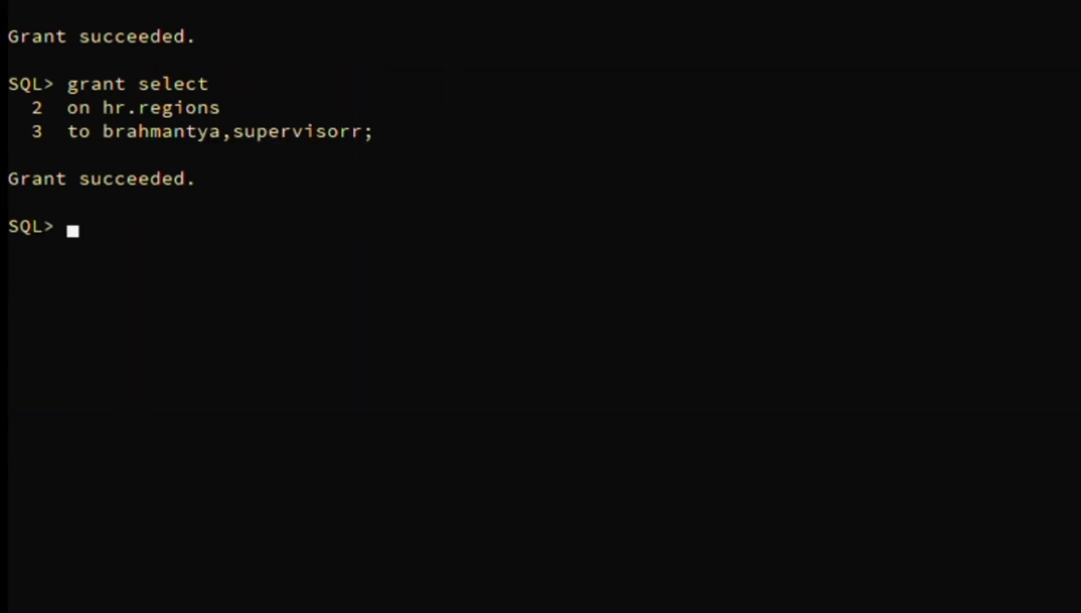
Grant UPDATE on hr.employees to the same two grantees, recalling the grantee line
type("grant update")
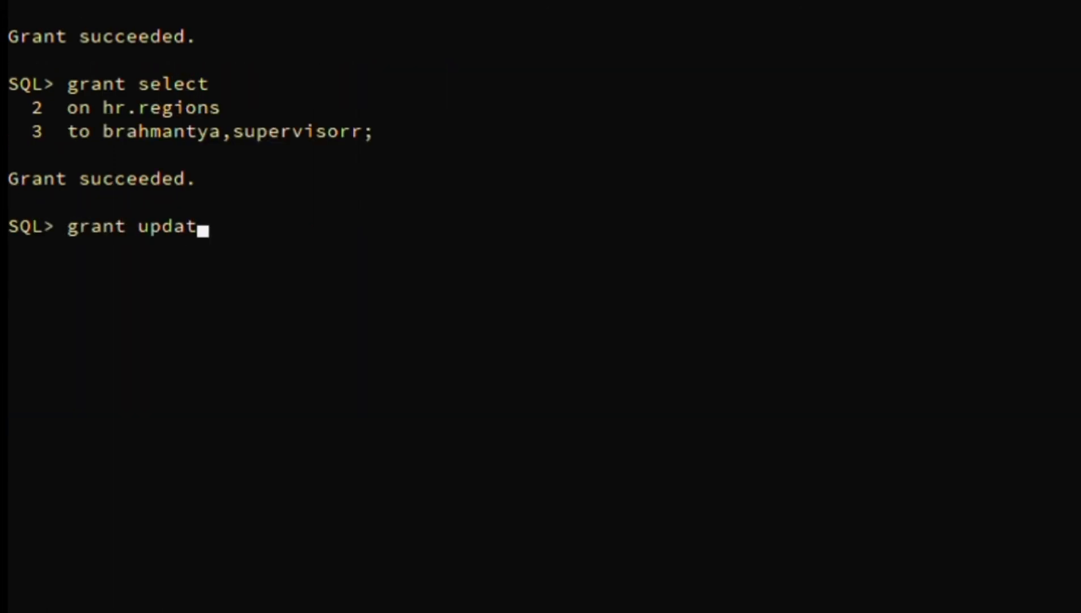
key("Return")
type("on hr.employees")
key("Return")
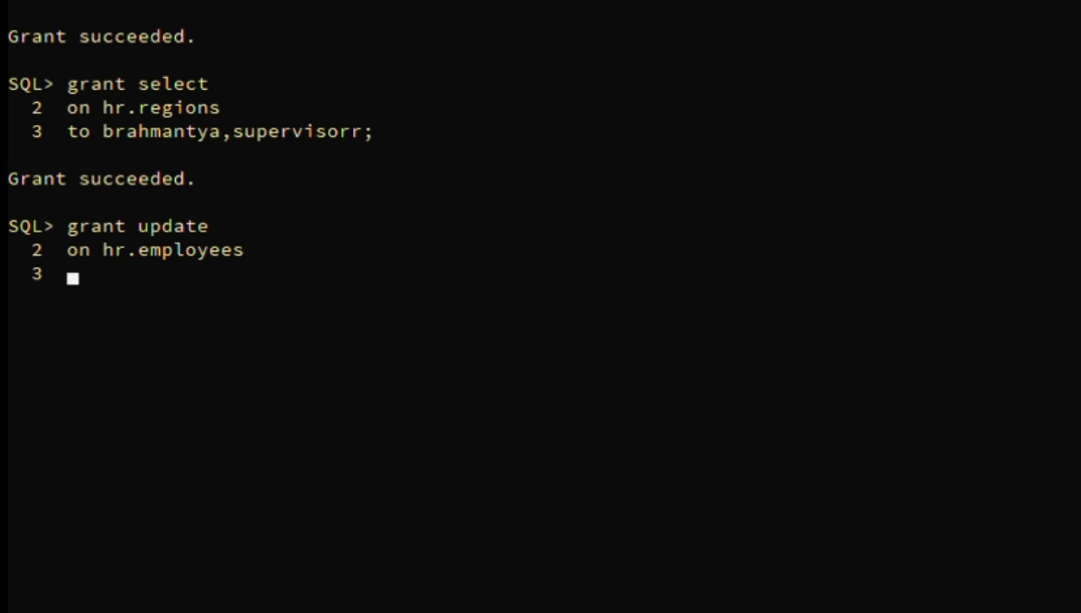
key("Up")
key("Up")
key("Up")
key("Return")
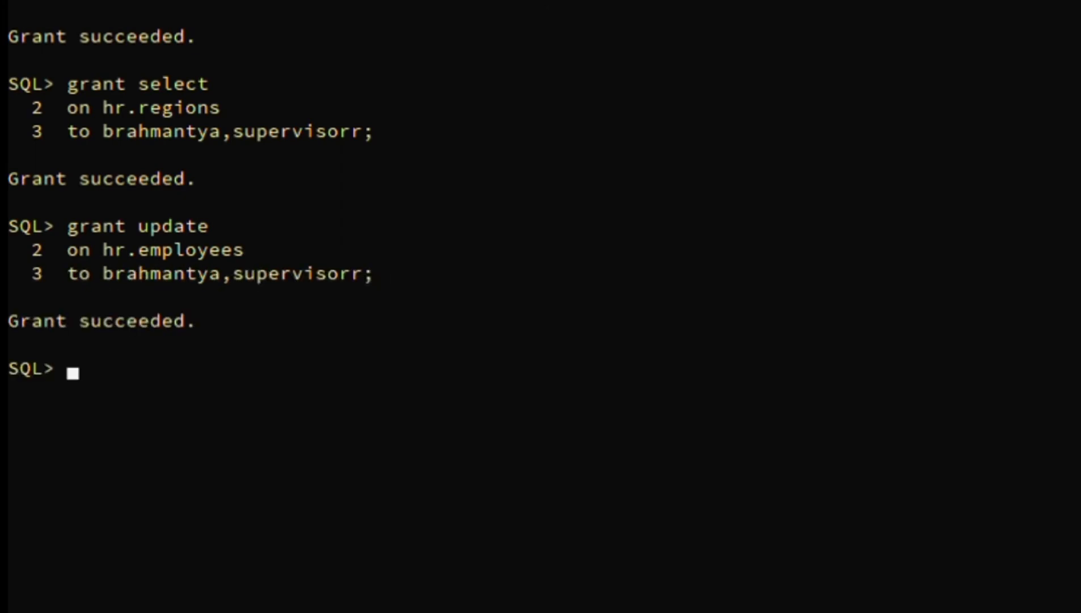
Grant UPDATE on hr.regions to the personal user and supervisorr using recalled lines
type("grant update")
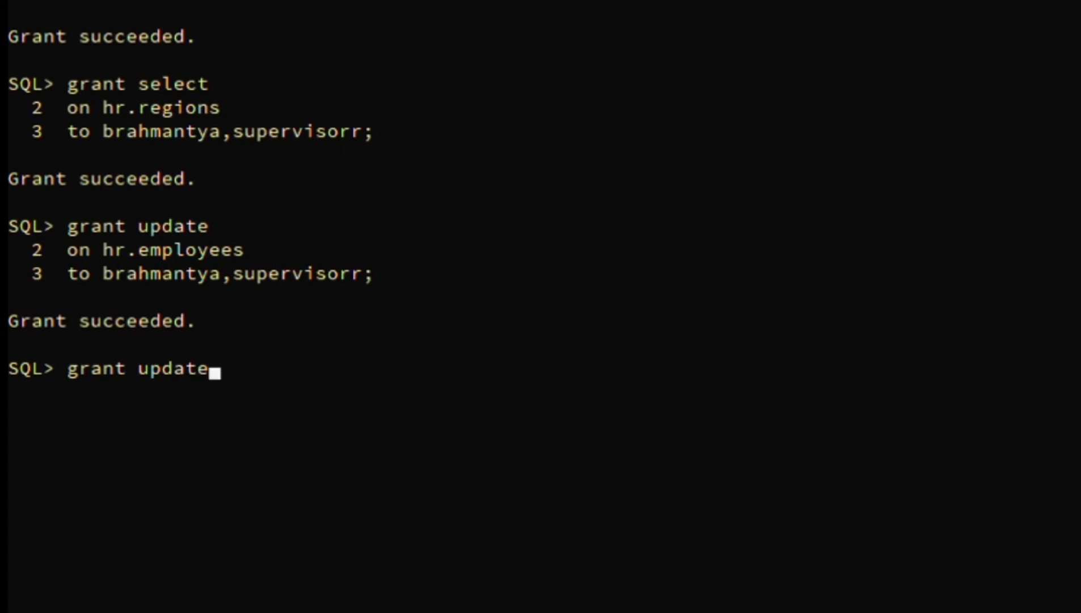
key("Up")
key("Up")
key("Up")
key("Down")
key("Down")
key("Up")
key("Up")
key("Return")
type("t")
key("F8")
key("Up")
key("Up")
key("Return")
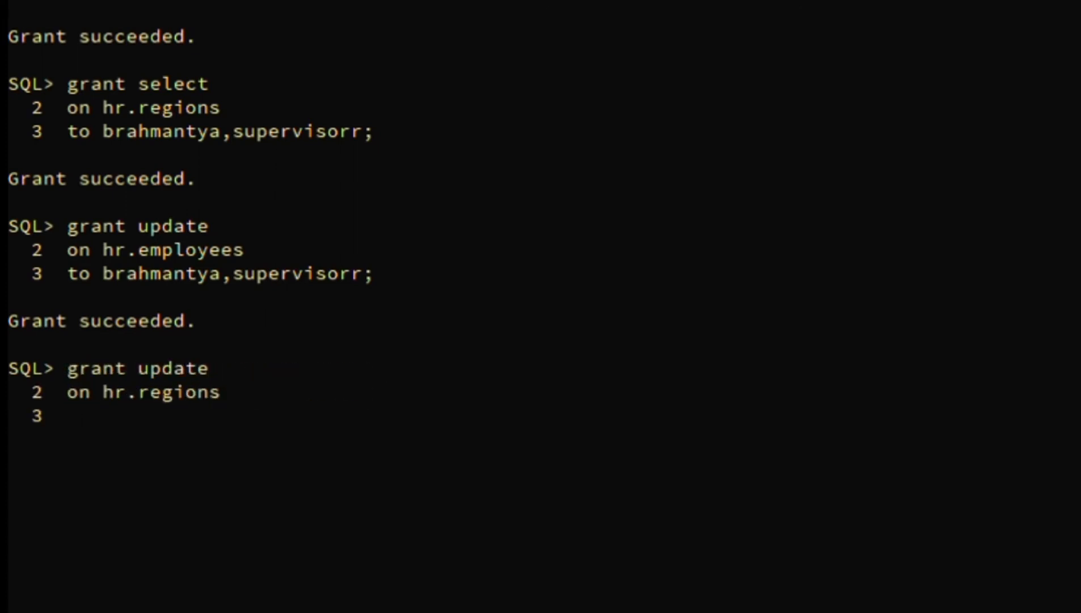
type("g")
key("F8")
key("Up")
key("Return")
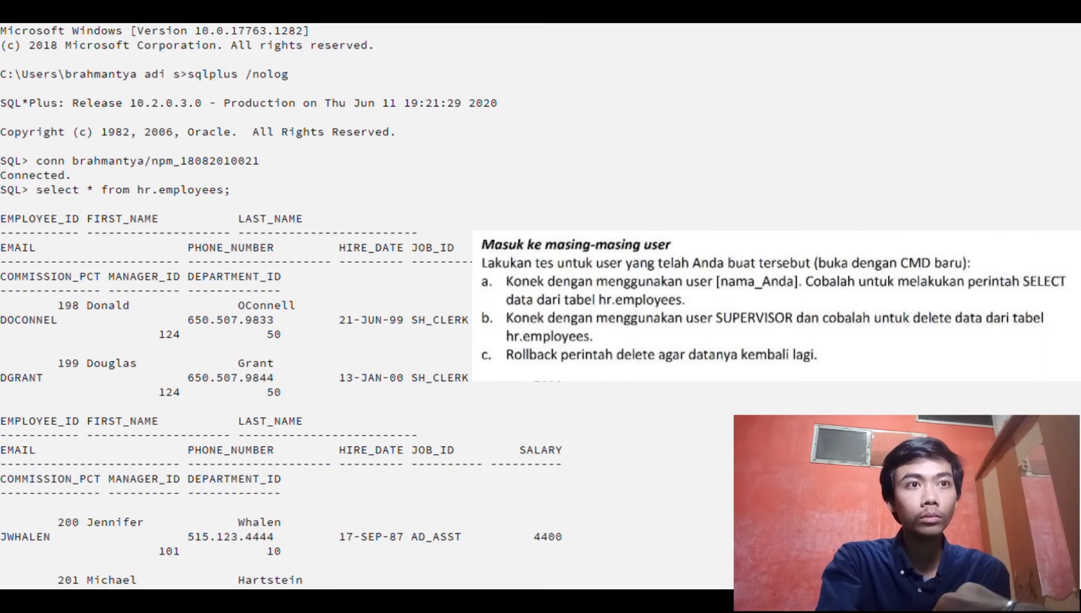
Scroll down the hr.employees query output to the SA_REP rows in department 80
scroll(282, 305, "down", 20)
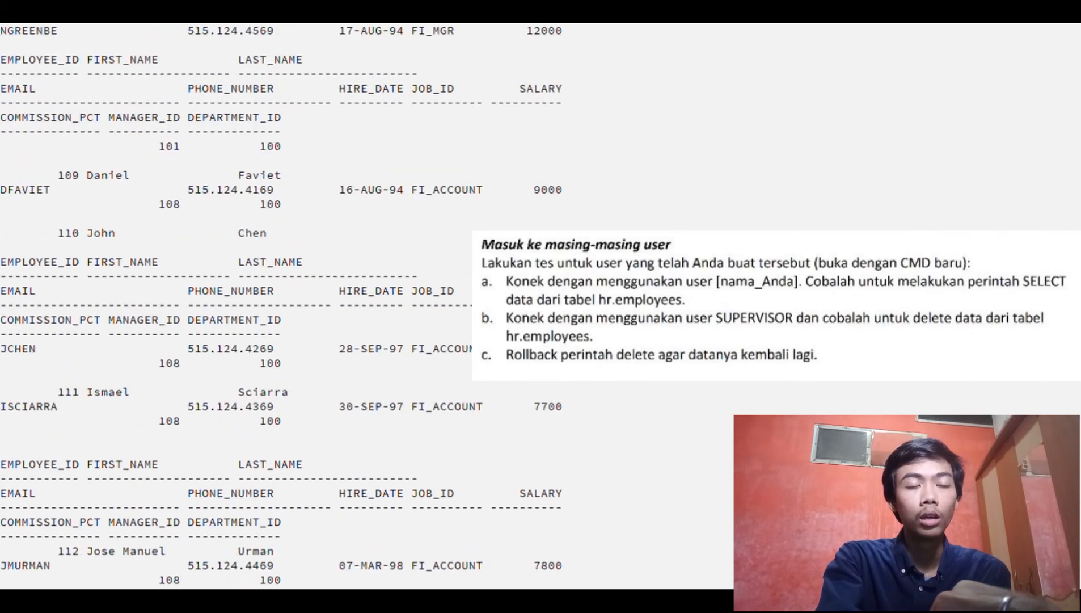
scroll(281, 305, "down", 20)
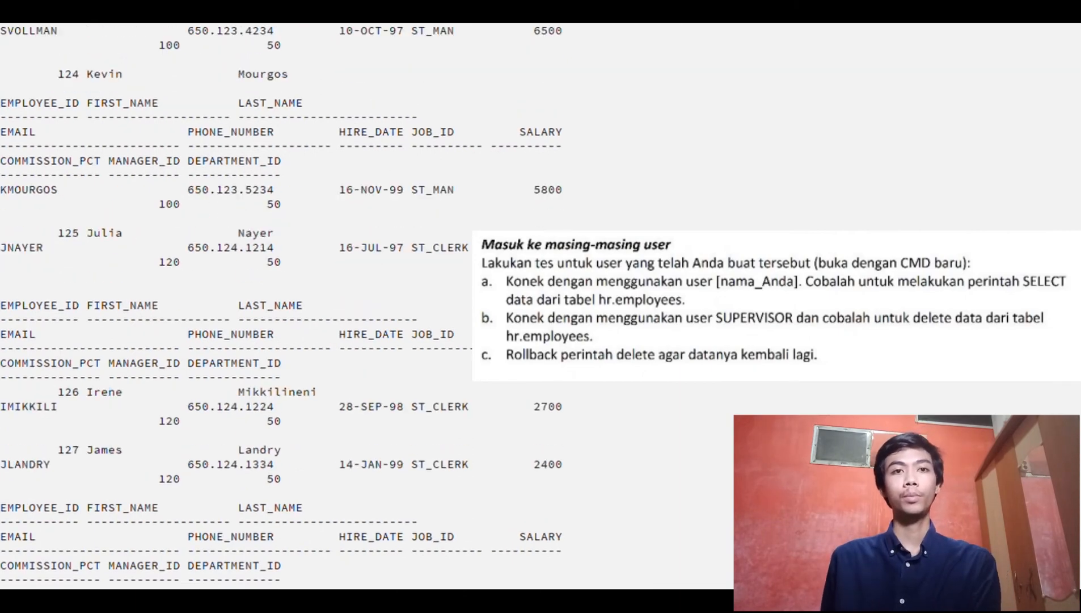
scroll(281, 304, "down", 20)
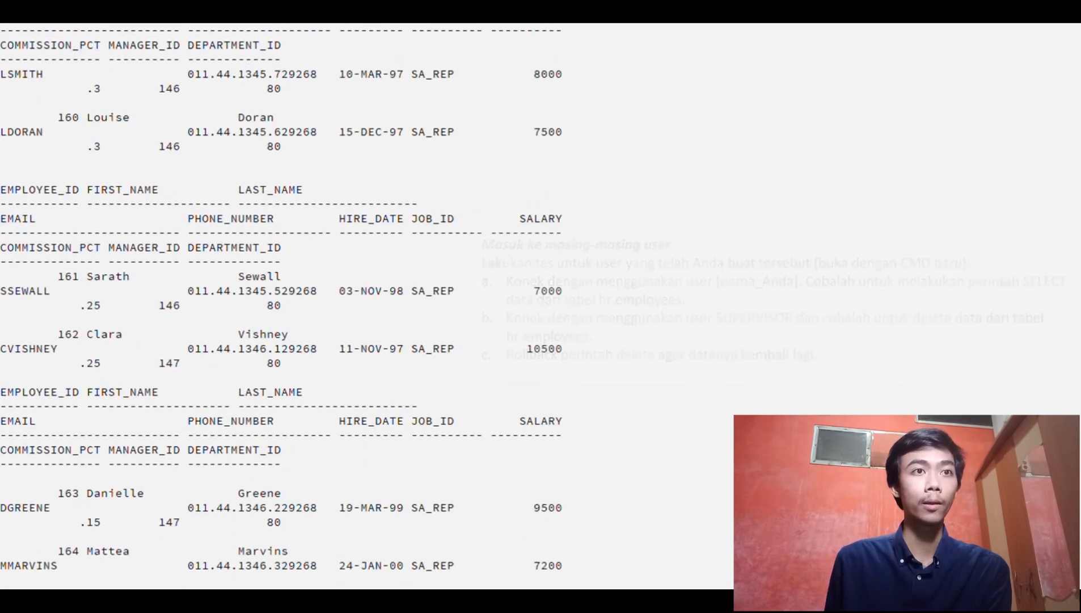